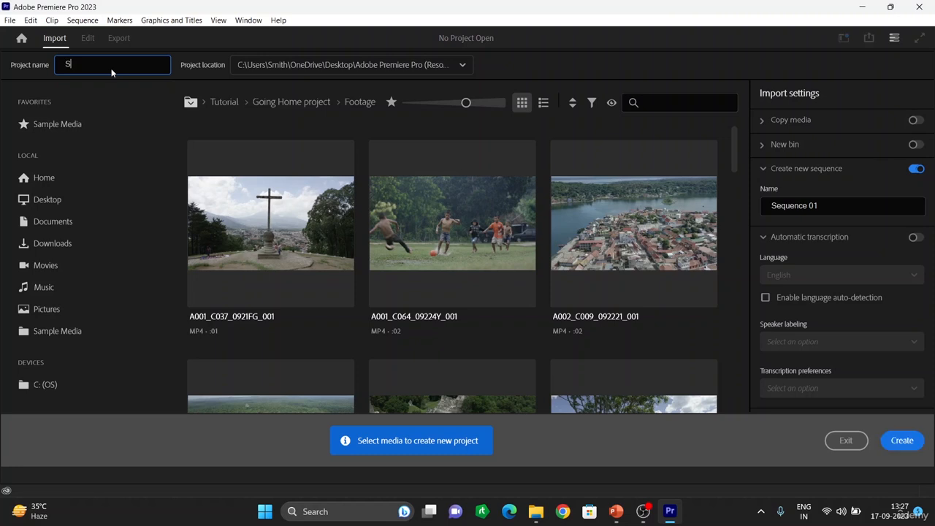
Create a new project named Social media video
text(occo)
key(BackSpace)
key(BackSpace)
text(cial media video)
click(908, 441)
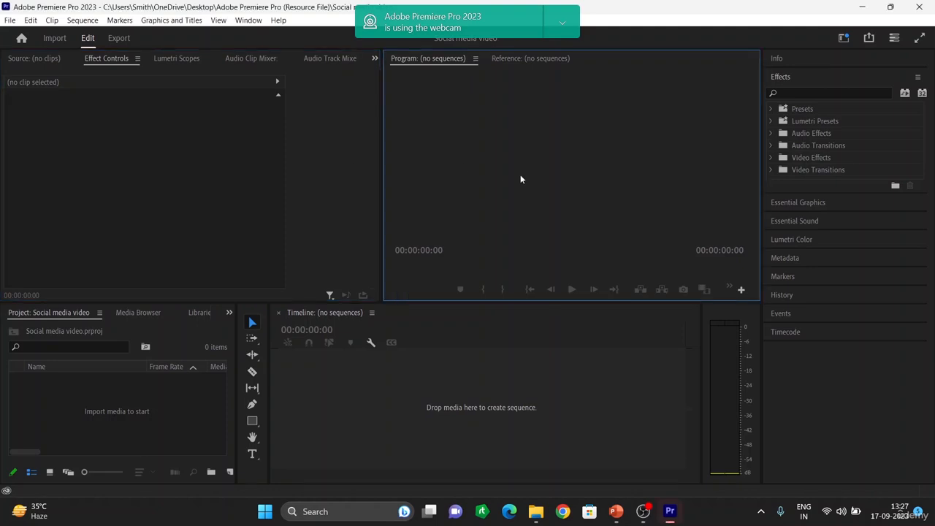
Start a new sequence with the DSLR 1080p25 preset and name it Social media
click(182, 147)
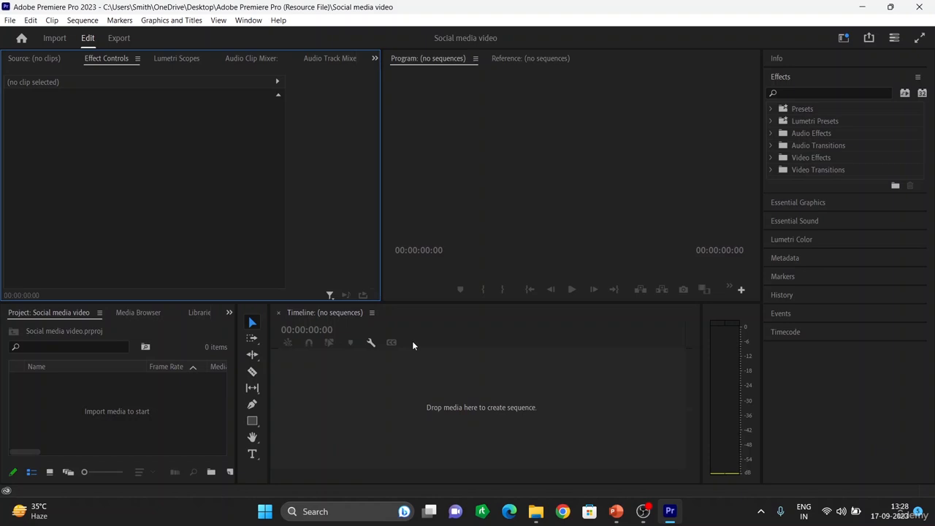
key(ctrl+n)
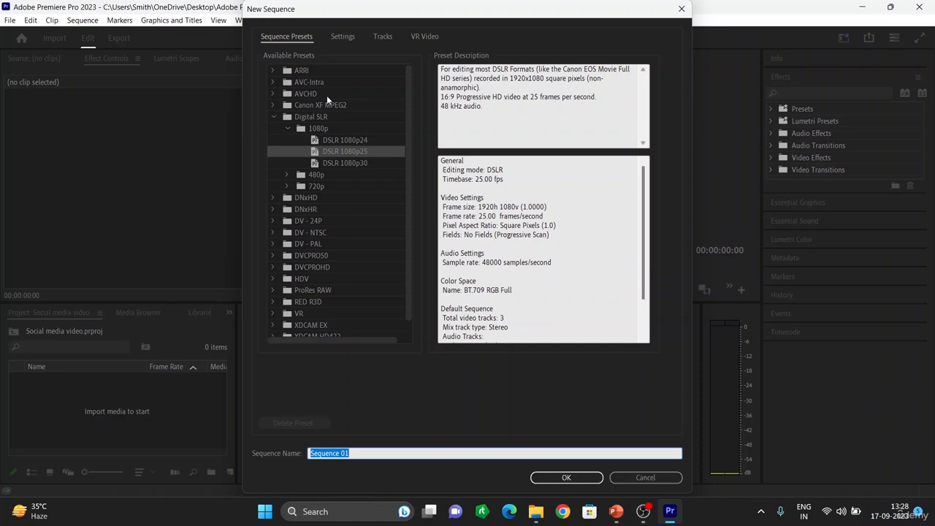
scroll(331, 218, down, 1)
scroll(325, 216, up, 1)
click(362, 455)
key(BackSpace)
key(BackSpace)
key(BackSpace)
key(BackSpace)
key(BackSpace)
key(BackSpace)
key(BackSpace)
key(BackSpace)
key(BackSpace)
key(BackSpace)
key(BackSpace)
text(Social media)
Open the sequence settings and set the frame size to 1080 horizontal by 720 vertical
click(343, 36)
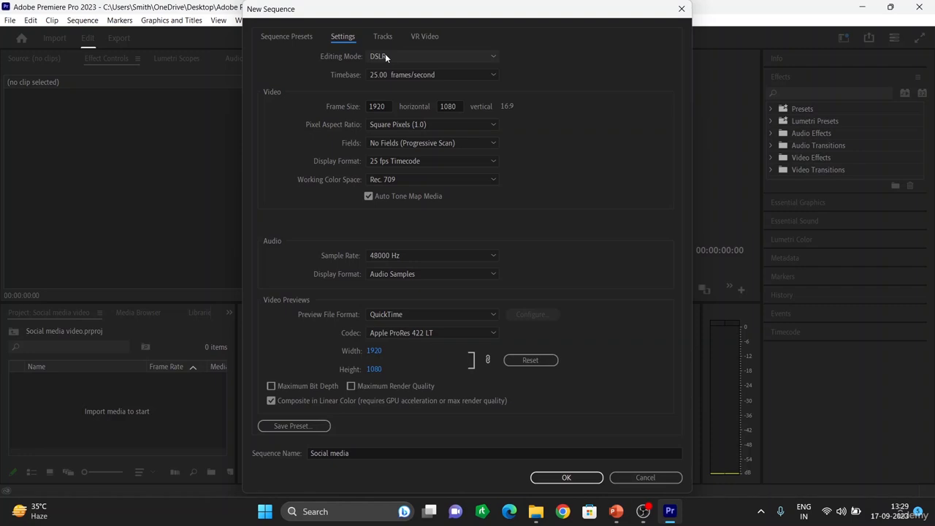
click(469, 52)
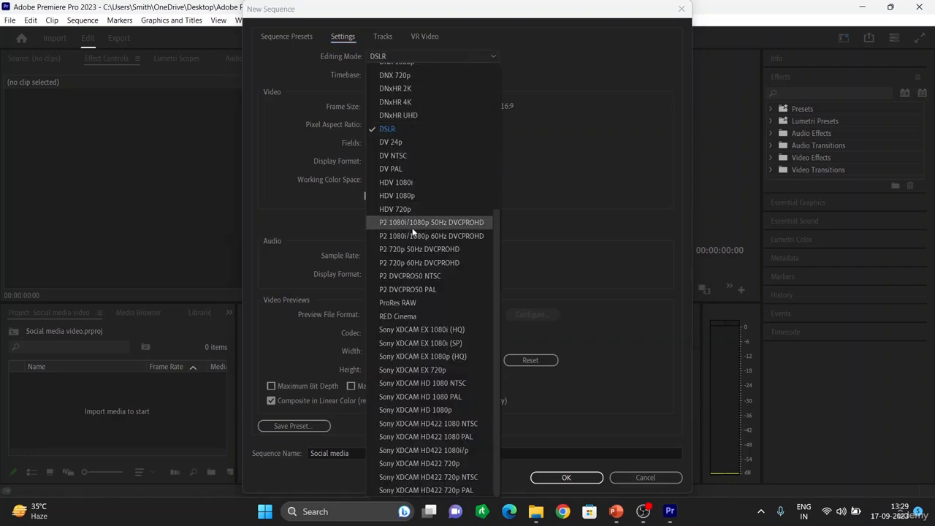
click(444, 52)
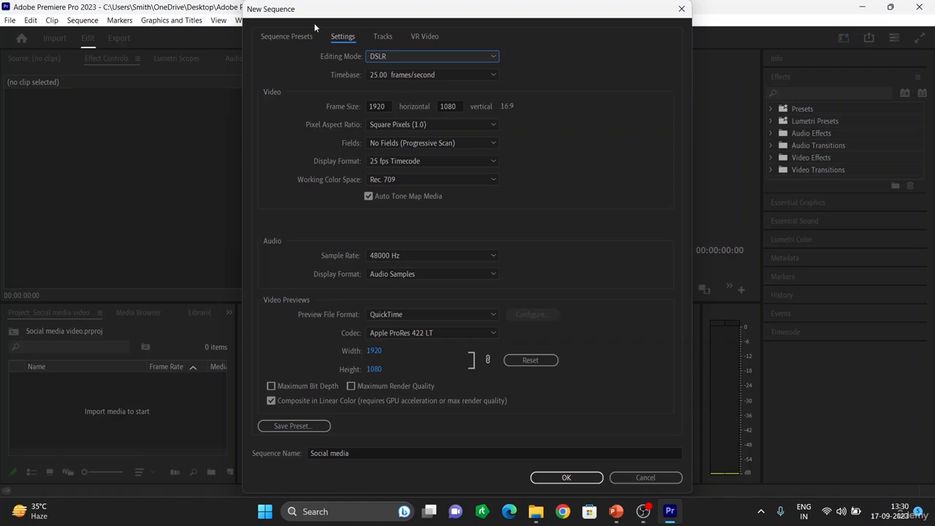
click(384, 106)
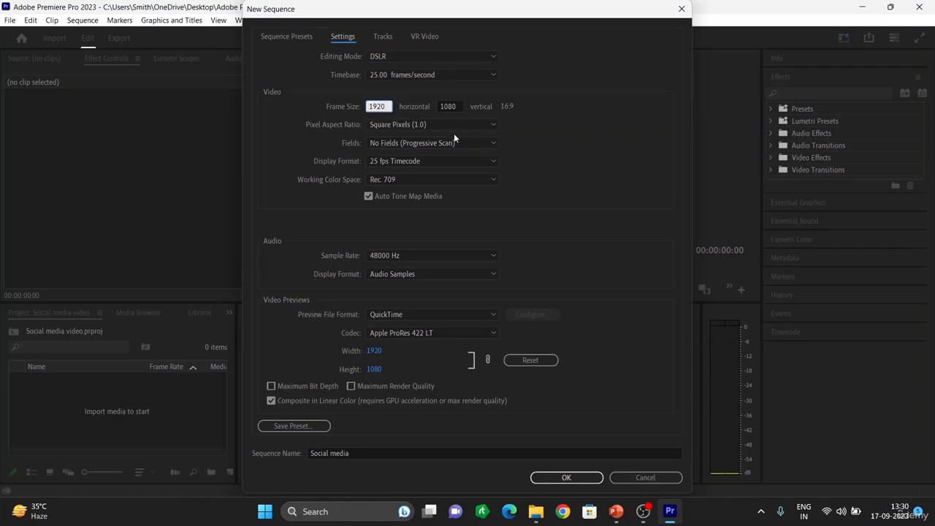
key(BackSpace)
key(BackSpace)
key(BackSpace)
key(BackSpace)
text(1080)
click(453, 107)
text(10)
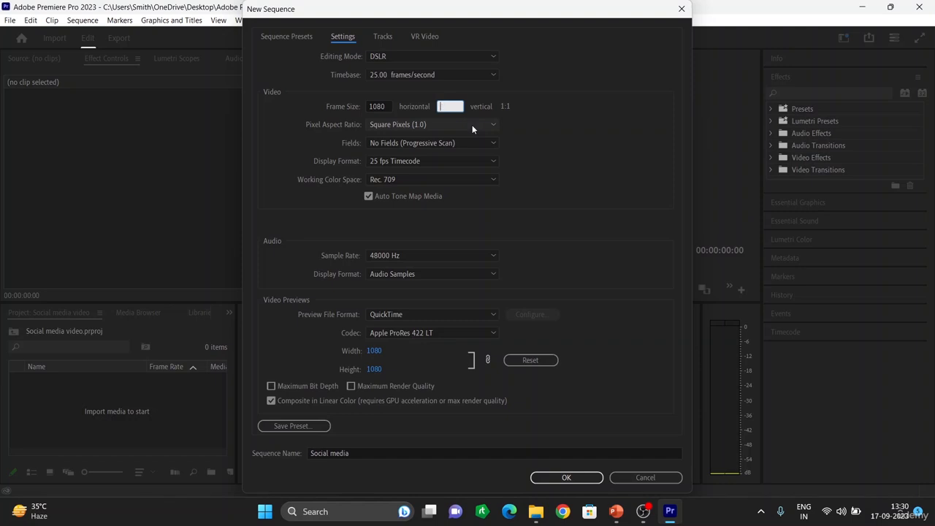
text(720)
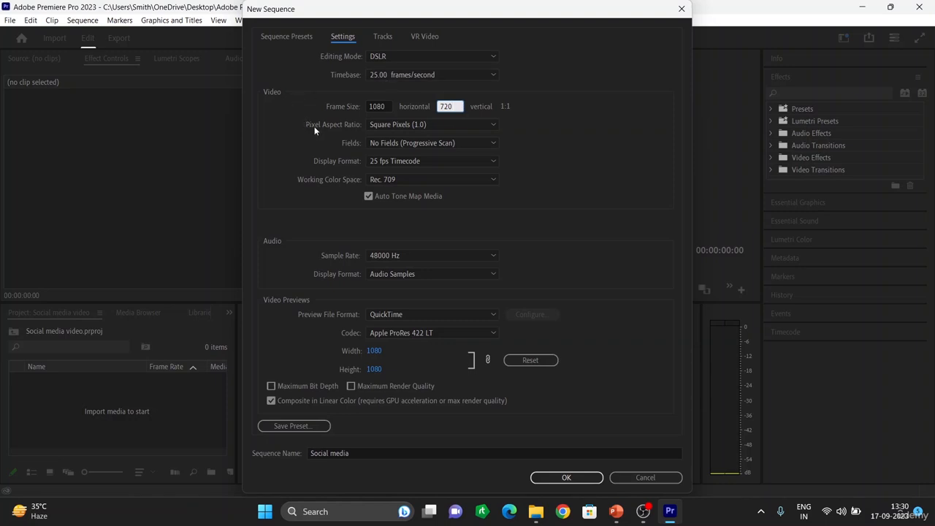
Change the sequence frame size to 1080 by 1080
click(490, 107)
click(383, 106)
key(BackSpace)
key(BackSpace)
key(BackSpace)
key(BackSpace)
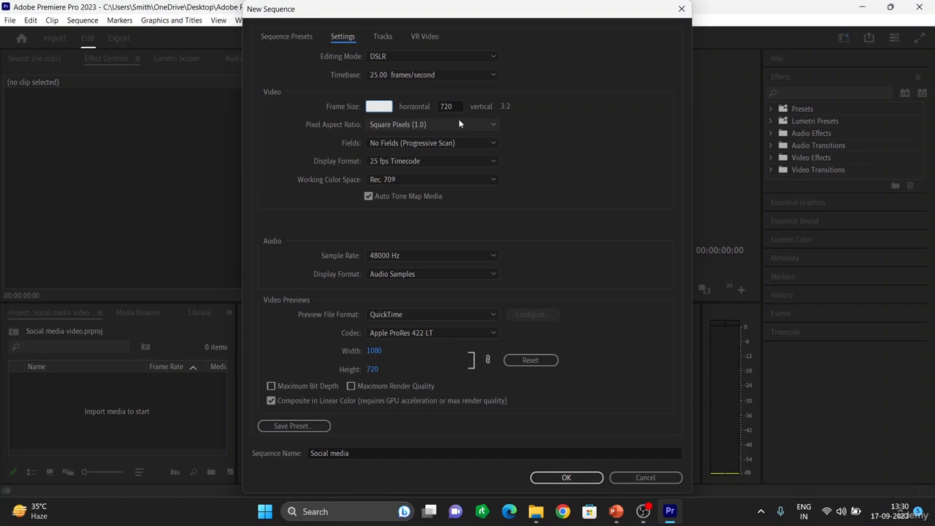
text(1080)
click(451, 107)
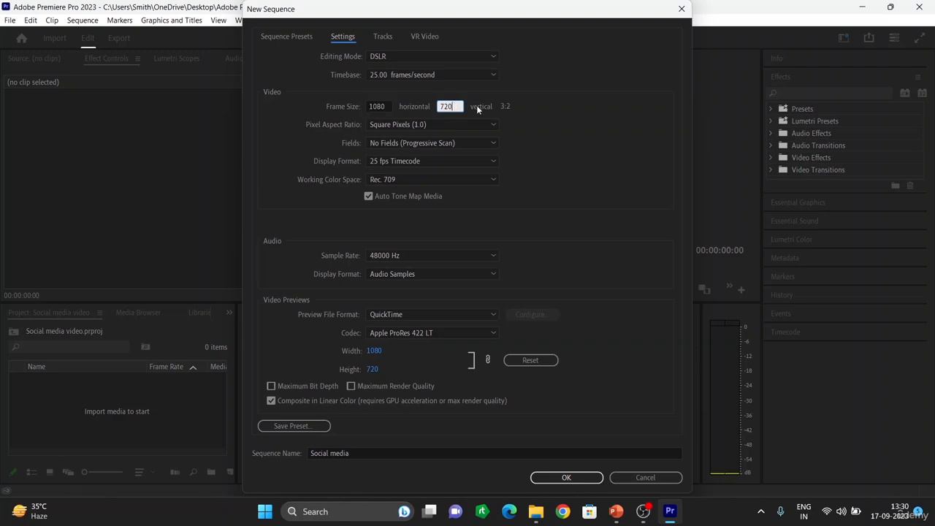
text(1080)
click(572, 118)
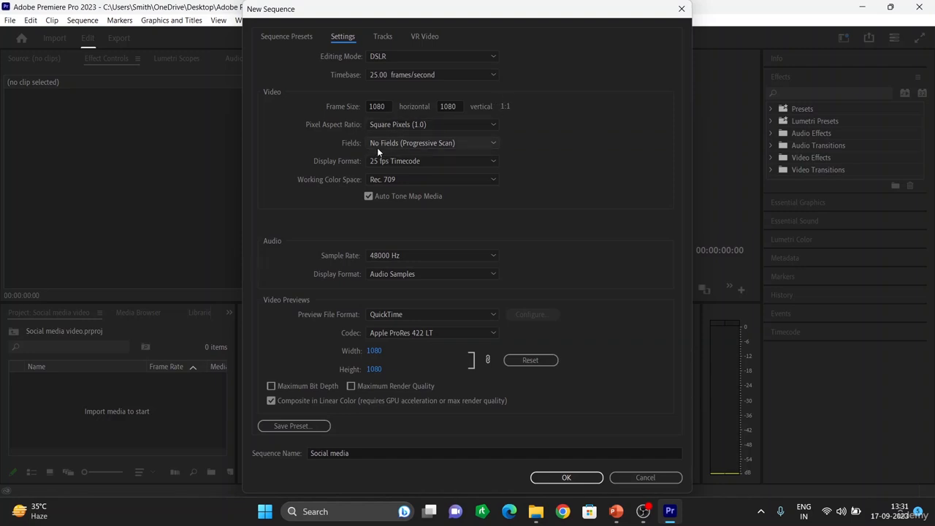
Choose Square Pixels (1.0) aspect ratio and QuickTime preview format, and create the sequence
click(435, 122)
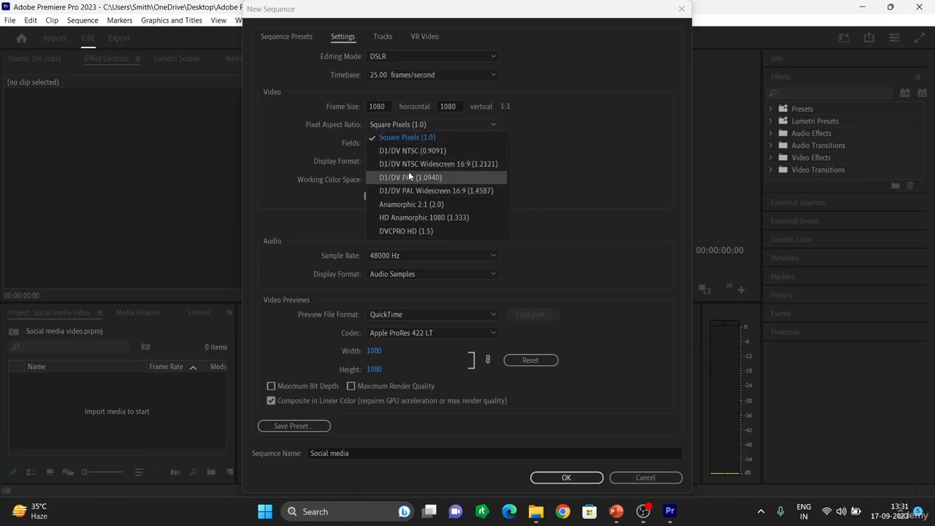
click(429, 141)
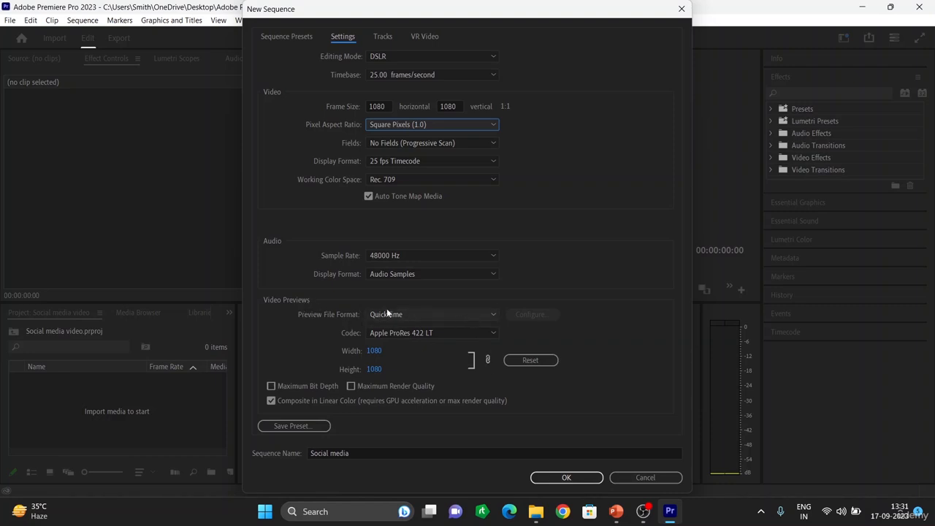
click(429, 310)
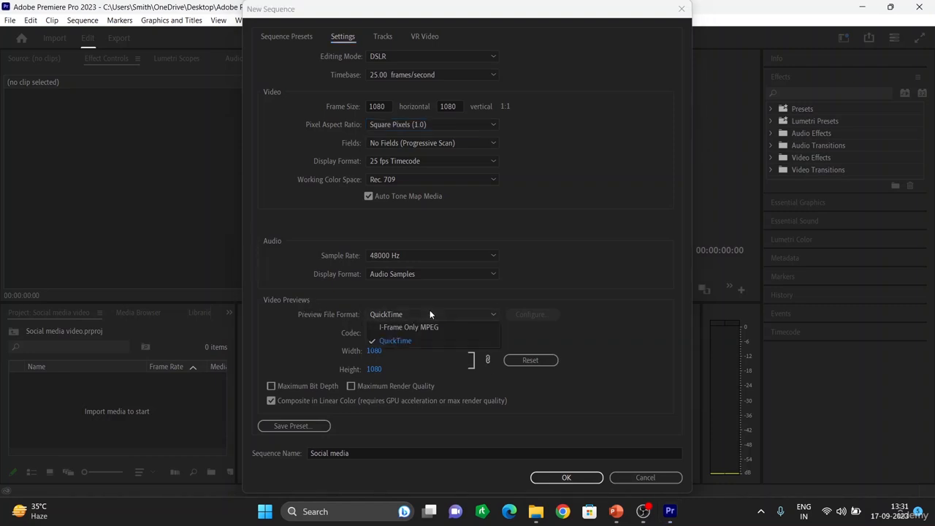
click(398, 342)
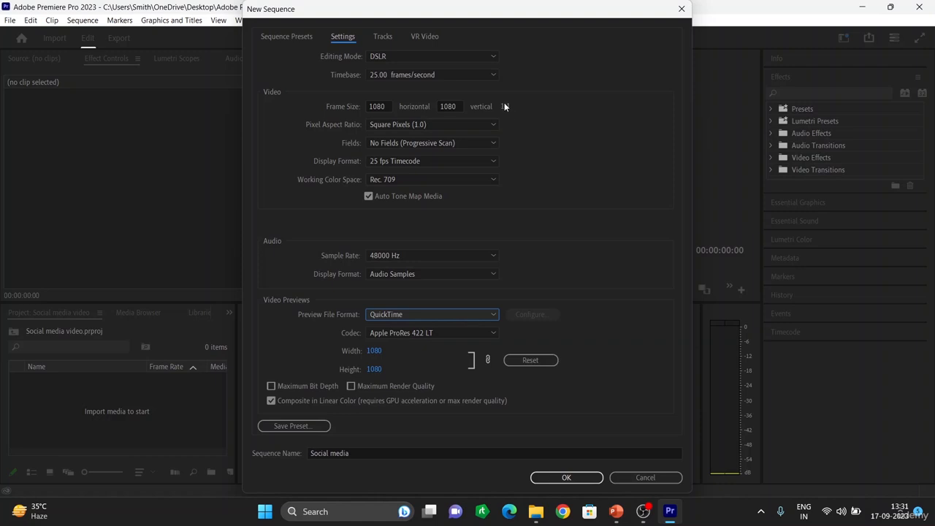
click(567, 478)
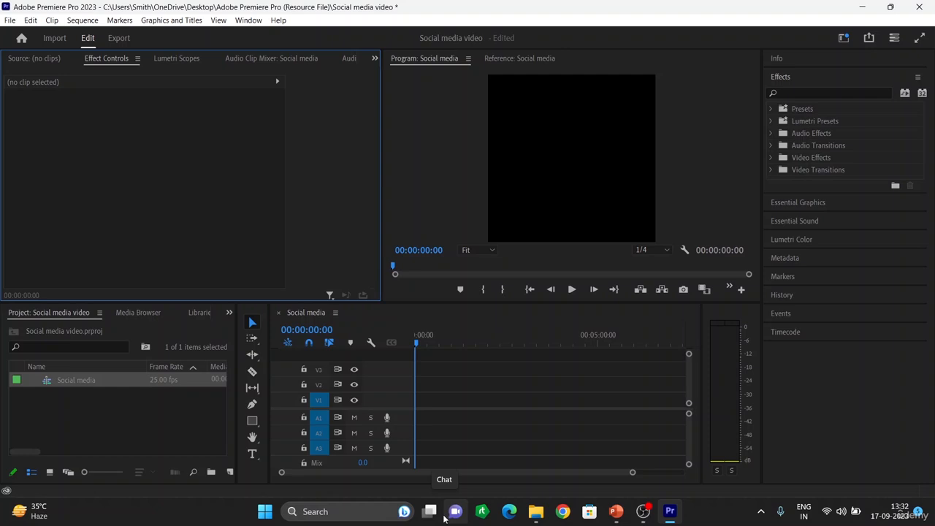
click(117, 403)
double_click(117, 400)
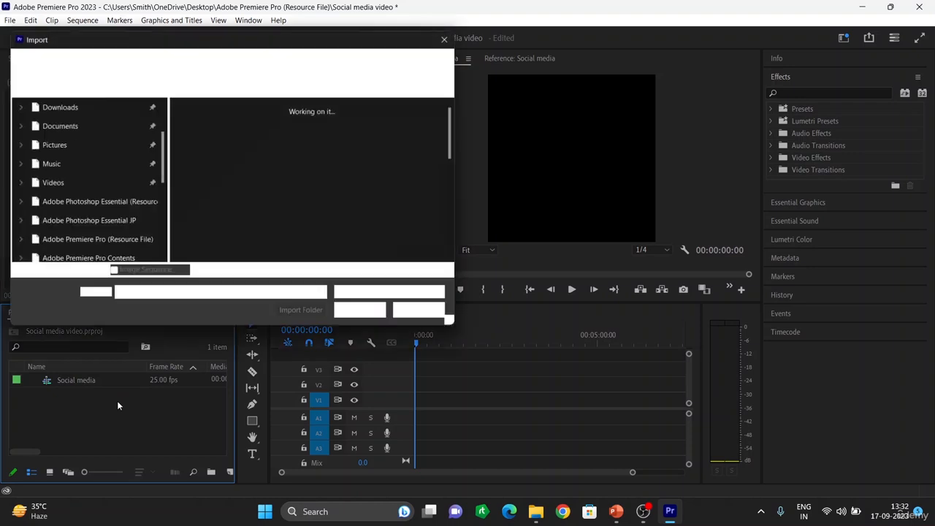
scroll(267, 182, down, 5)
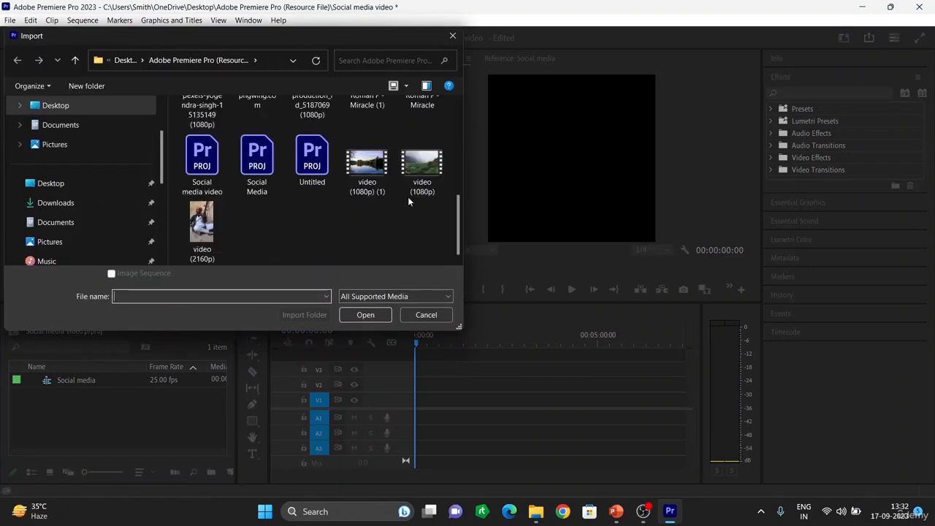
scroll(419, 174, up, 3)
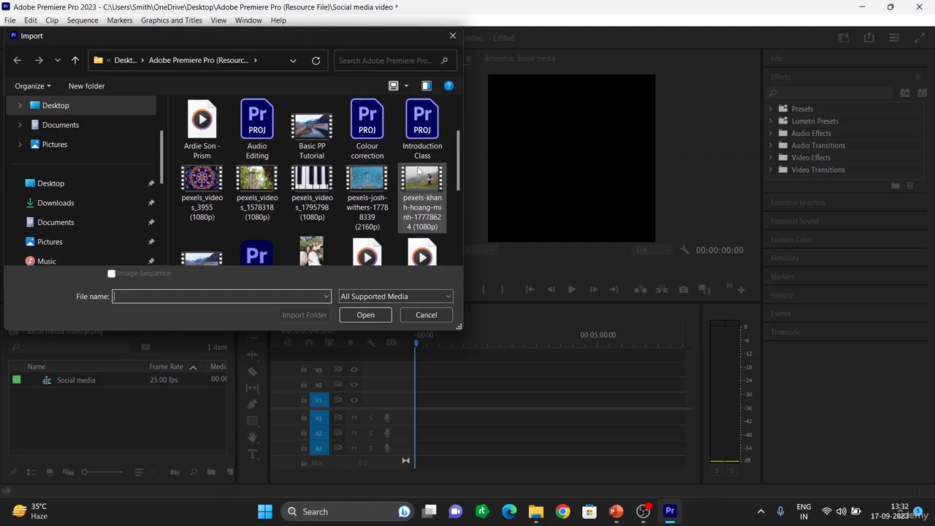
click(376, 175)
click(367, 315)
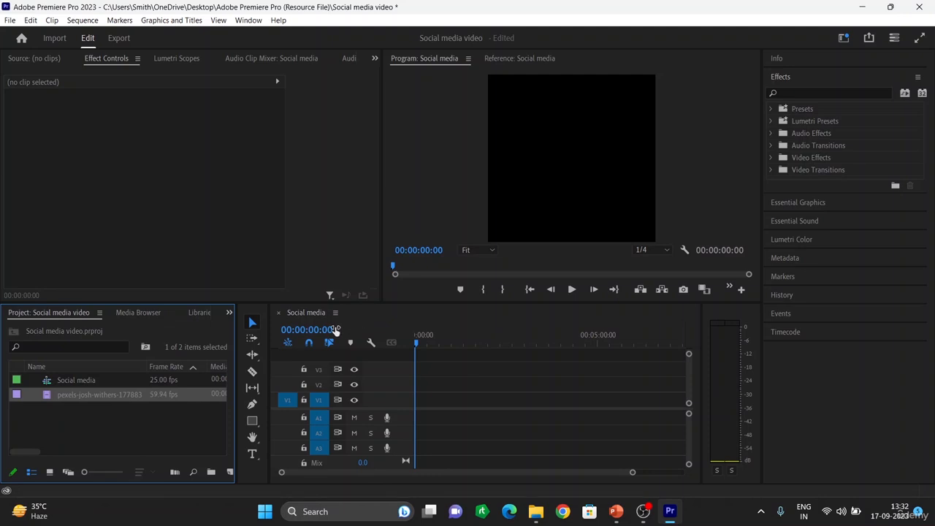
Place the pexels-josh-withers clip at the start of track V1, keeping the existing sequence settings
mouse_move(82, 399)
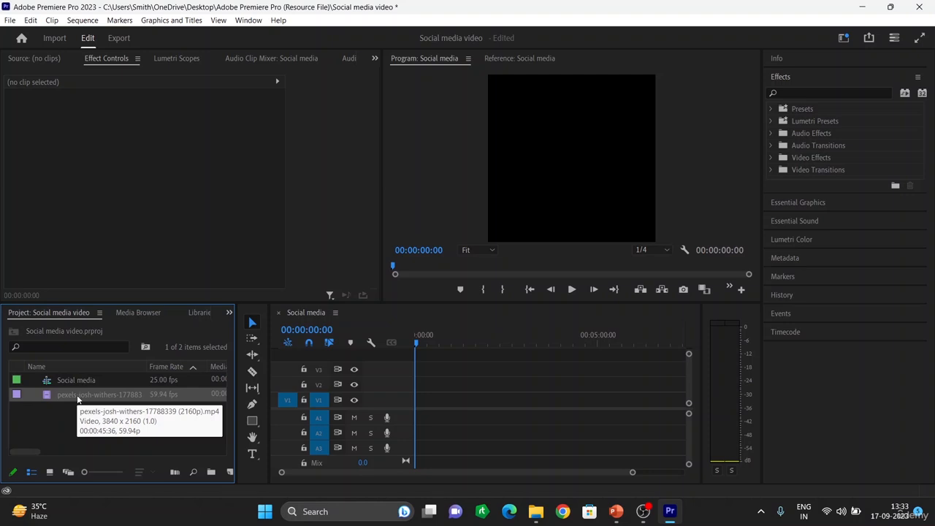
click(78, 398)
click(132, 426)
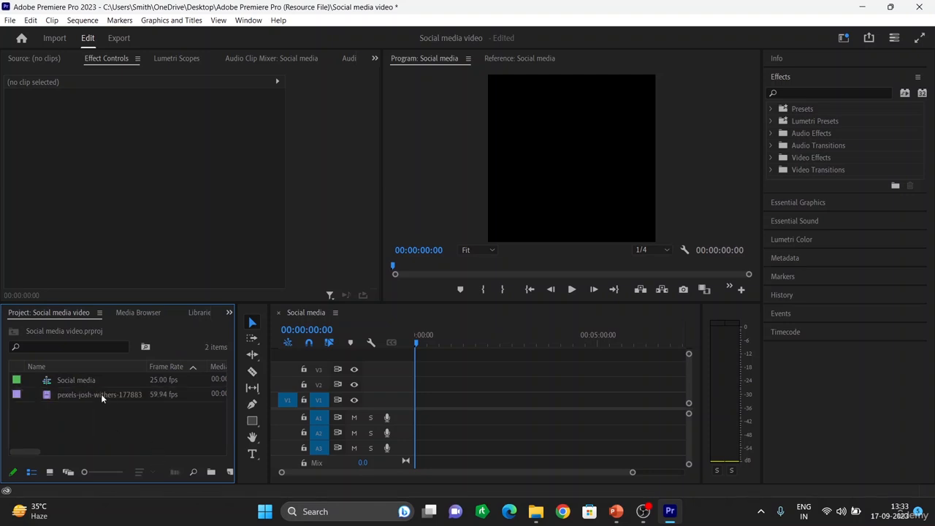
drag(101, 394, 423, 404)
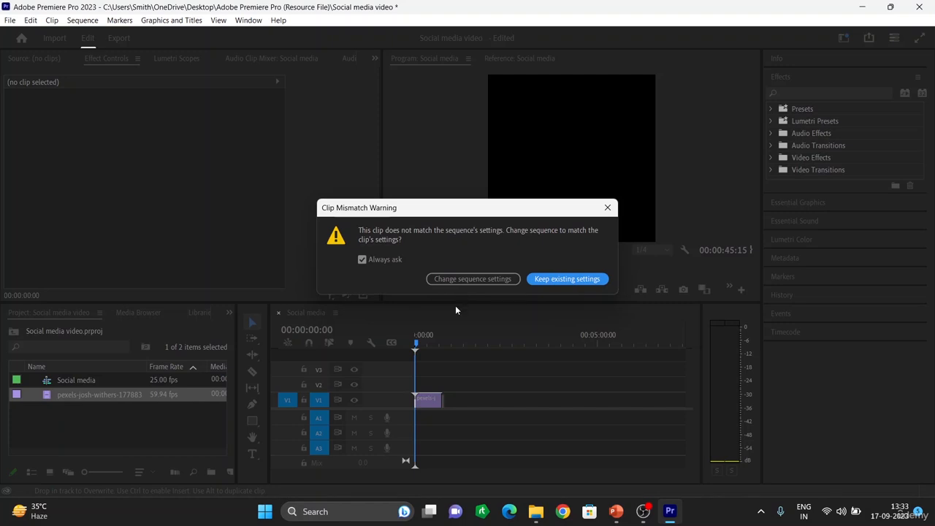
click(565, 279)
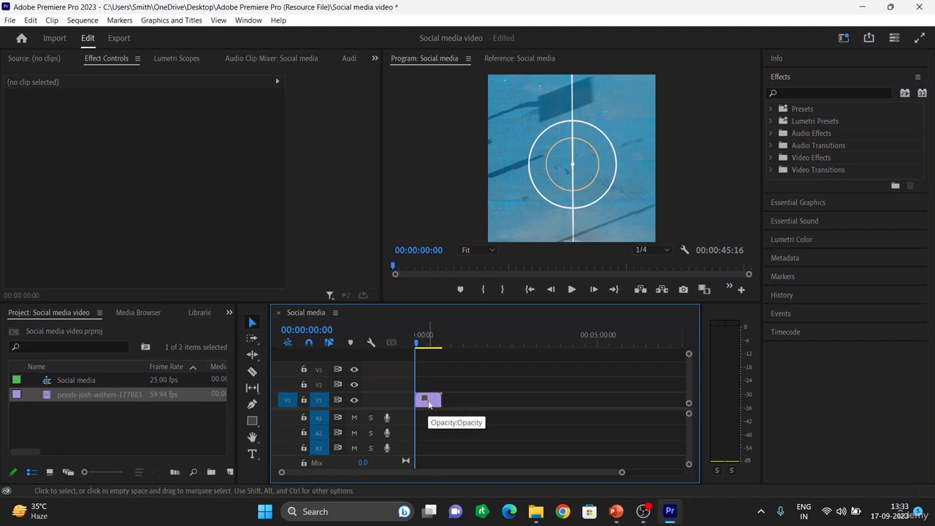
key(equal)
key(equal)
key(equal)
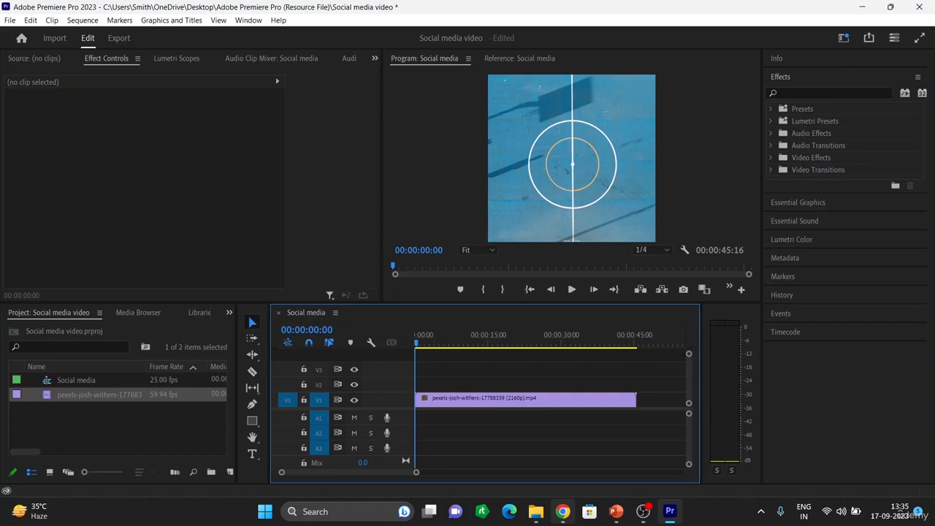
Switch to Chrome and search Google for video duration in instagram
click(563, 512)
click(444, 260)
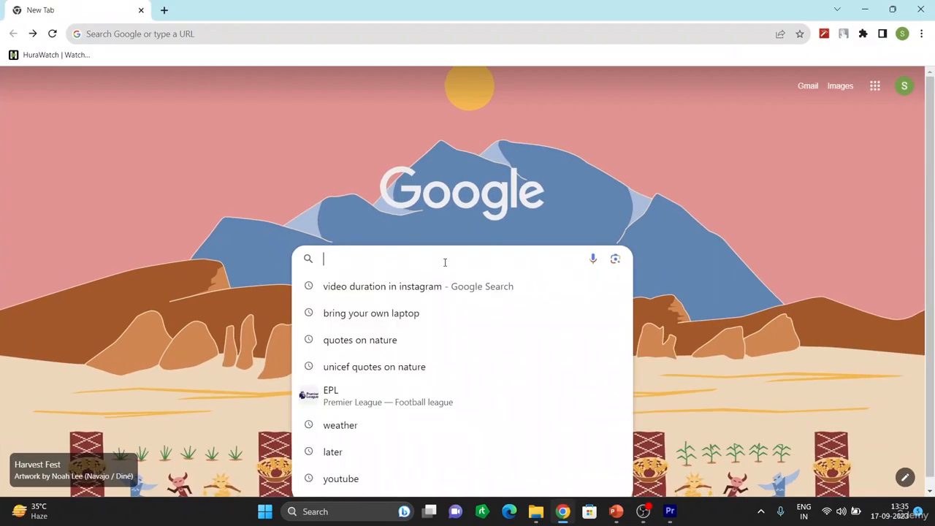
key(Down)
key(Return)
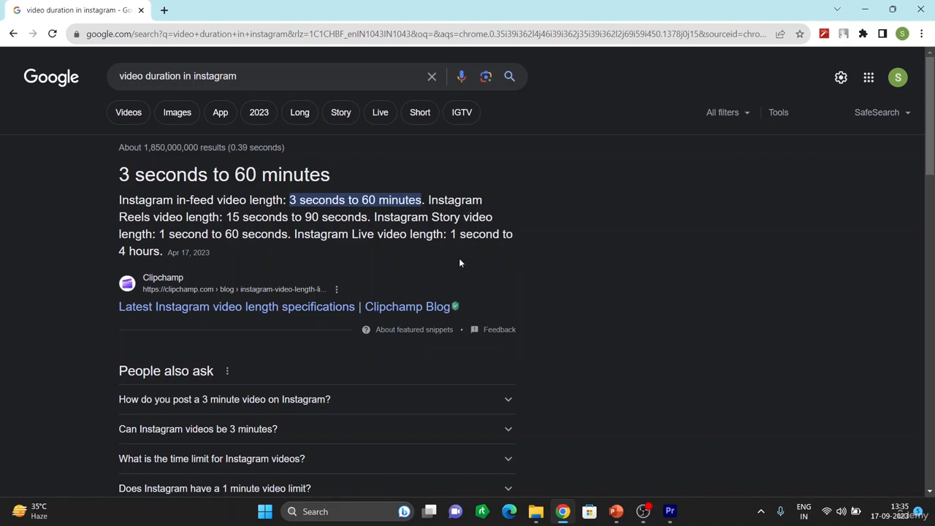
Change the search to video duration in facebook and run it
click(246, 76)
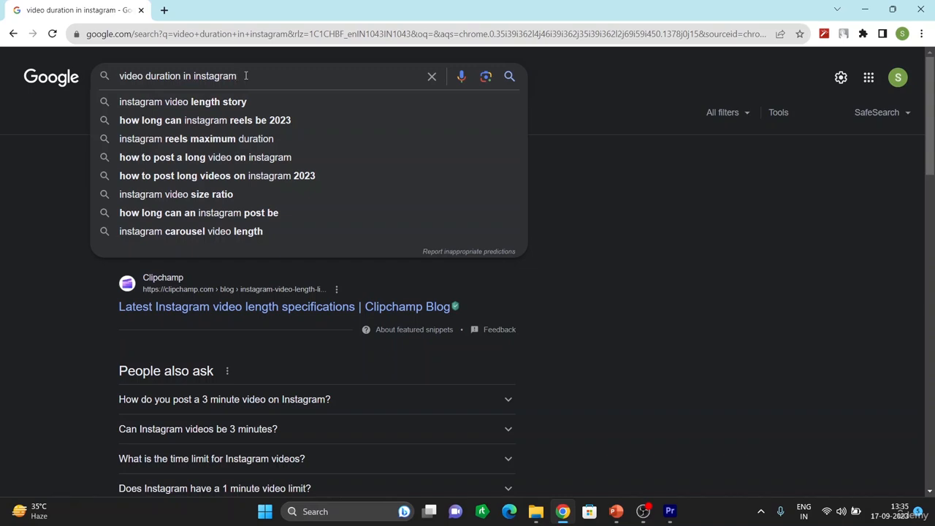
key(BackSpace)
key(BackSpace)
key(BackSpace)
key(BackSpace)
key(BackSpace)
key(BackSpace)
key(BackSpace)
key(BackSpace)
key(BackSpace)
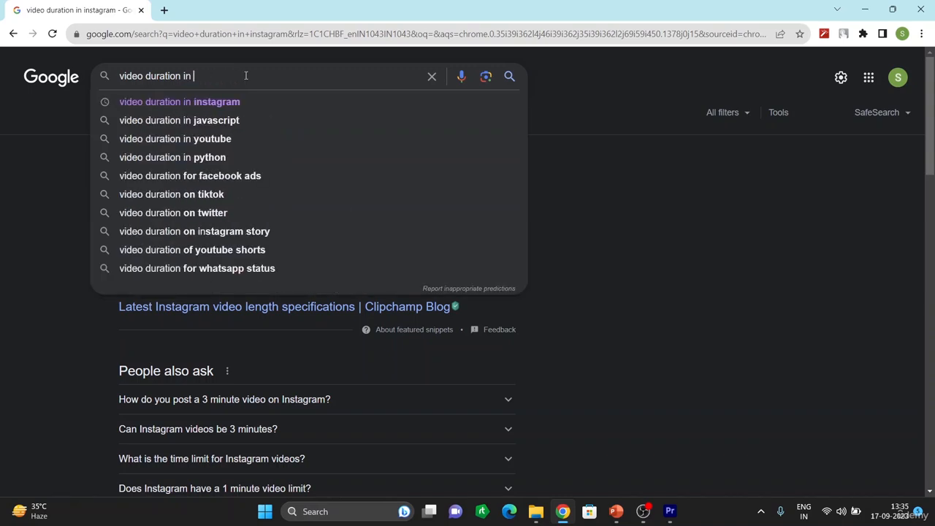
text(fac)
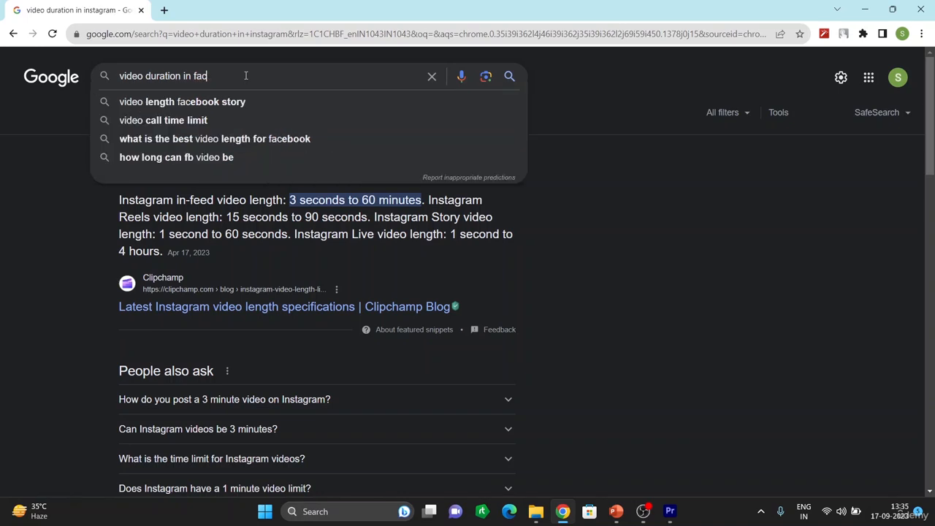
text(ebo)
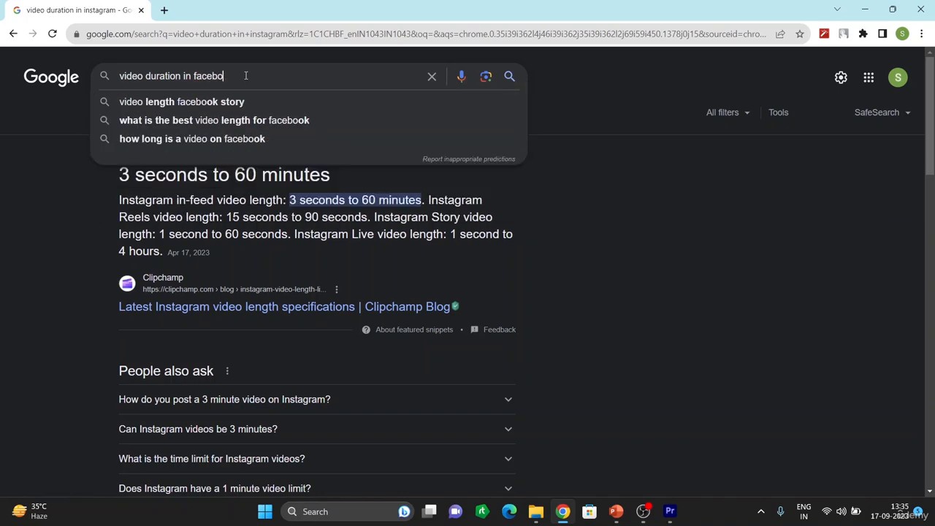
text(ok)
key(Return)
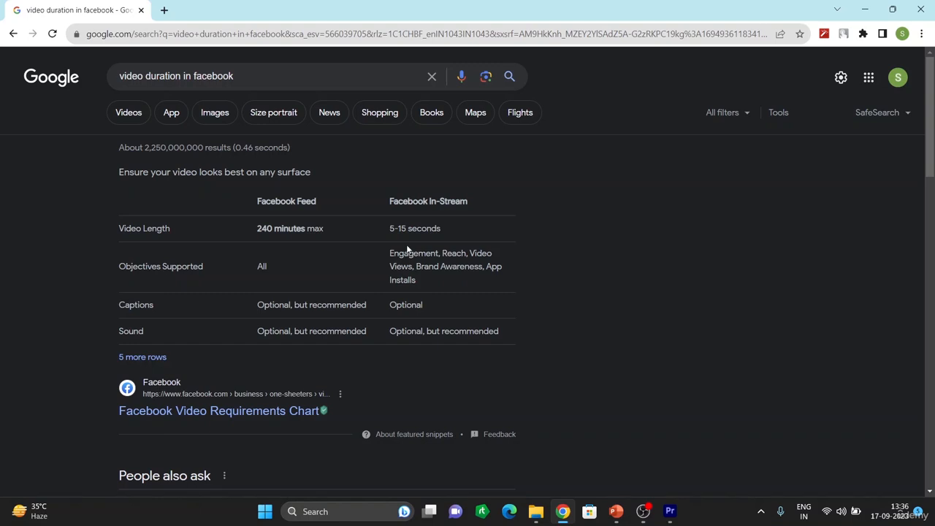
Change the search to video duration in twitter and run it
click(212, 75)
key(BackSpace)
key(BackSpace)
key(BackSpace)
key(BackSpace)
key(BackSpace)
key(BackSpace)
key(BackSpace)
key(BackSpace)
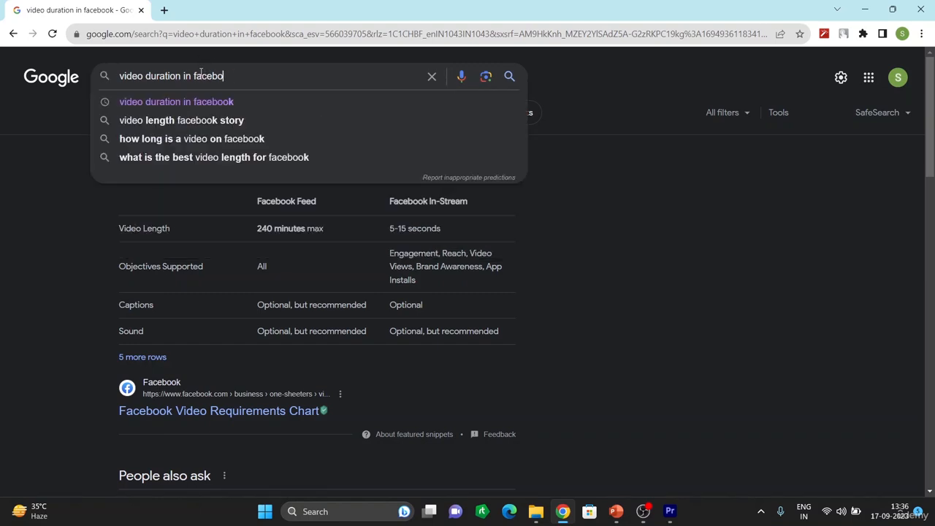
text(t)
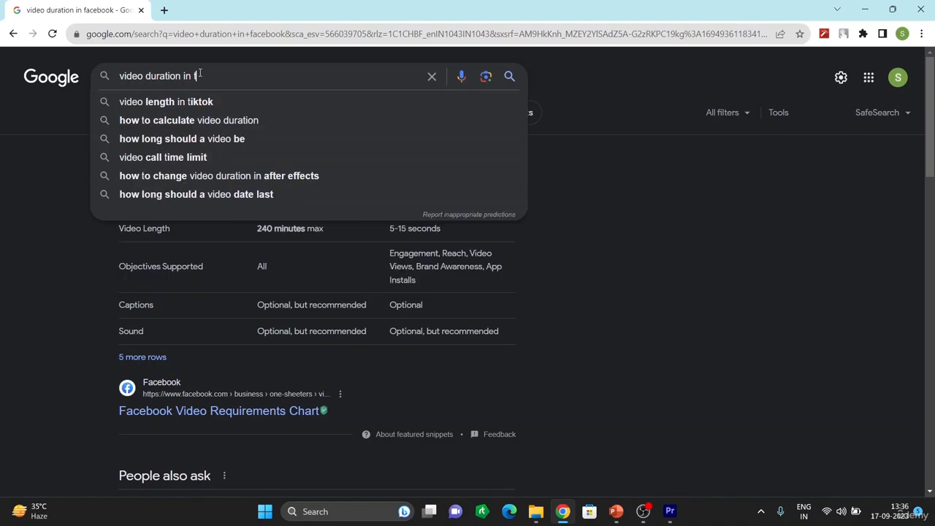
text(witter)
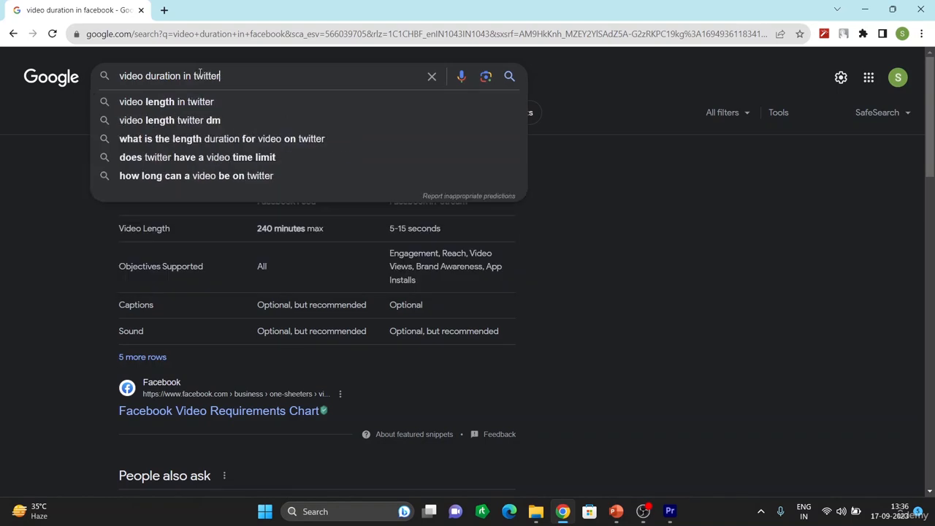
key(Return)
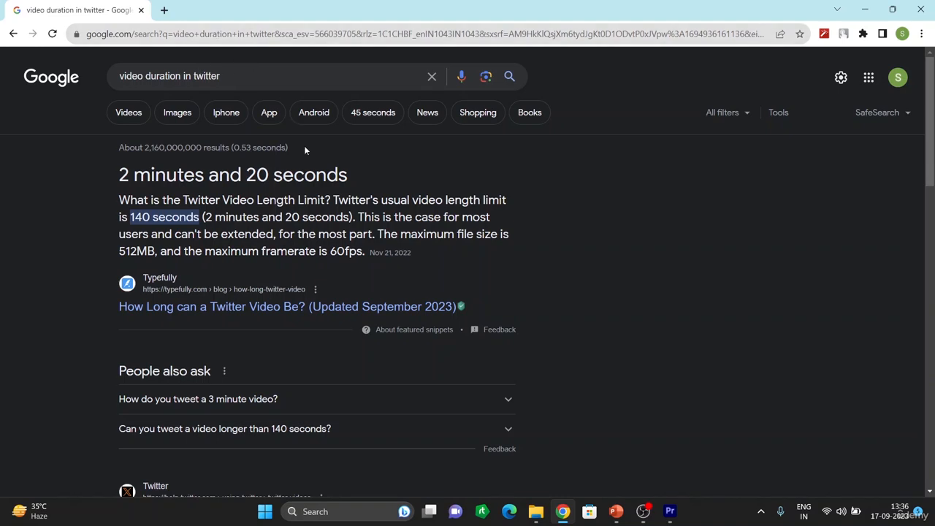
Switch to Premiere Pro and browse the tabs of the upper-left panel group, maximizing and restoring it
click(671, 513)
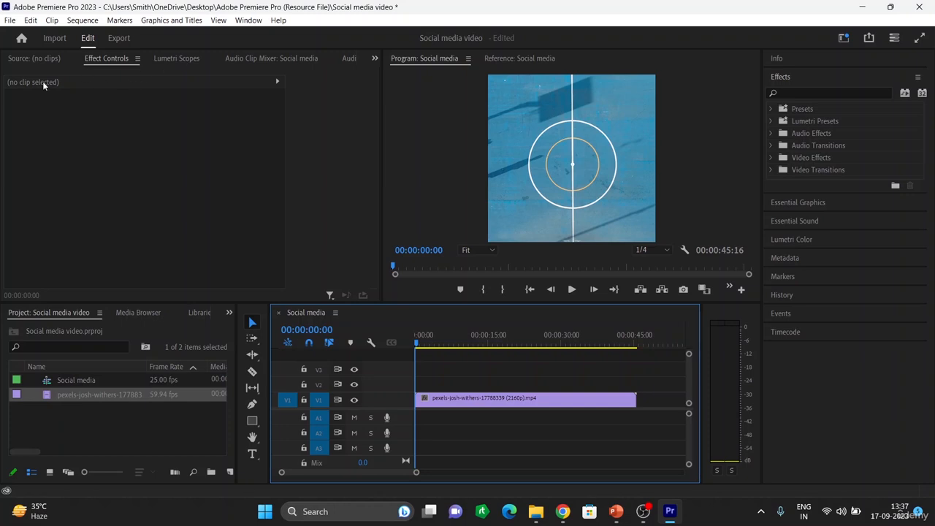
click(136, 58)
click(111, 61)
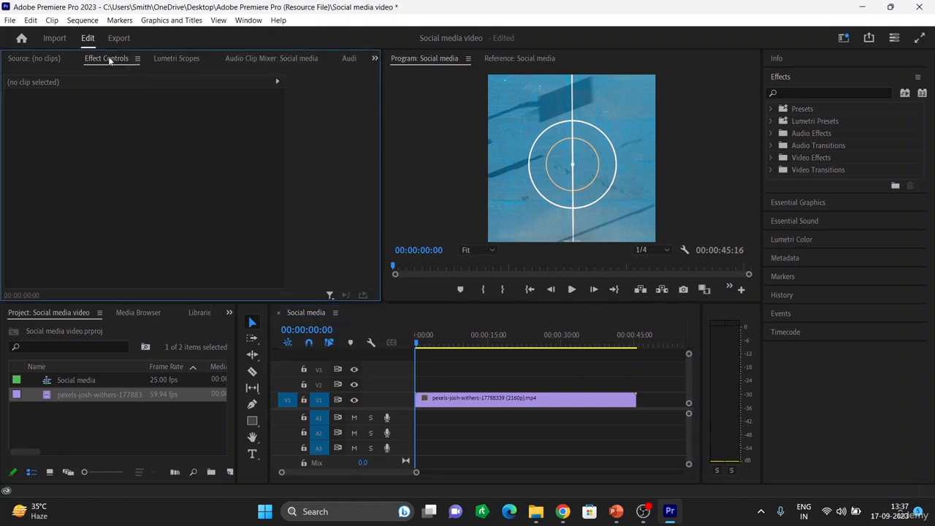
double_click(109, 60)
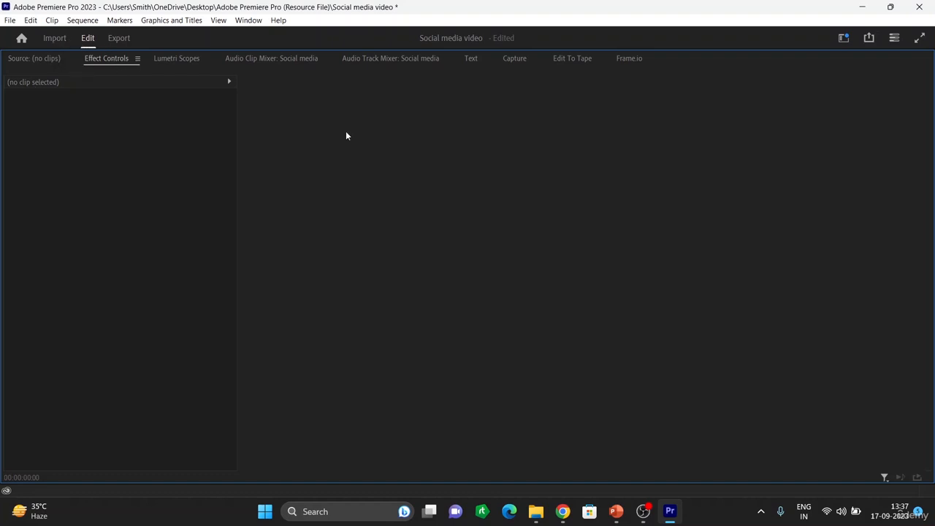
click(167, 61)
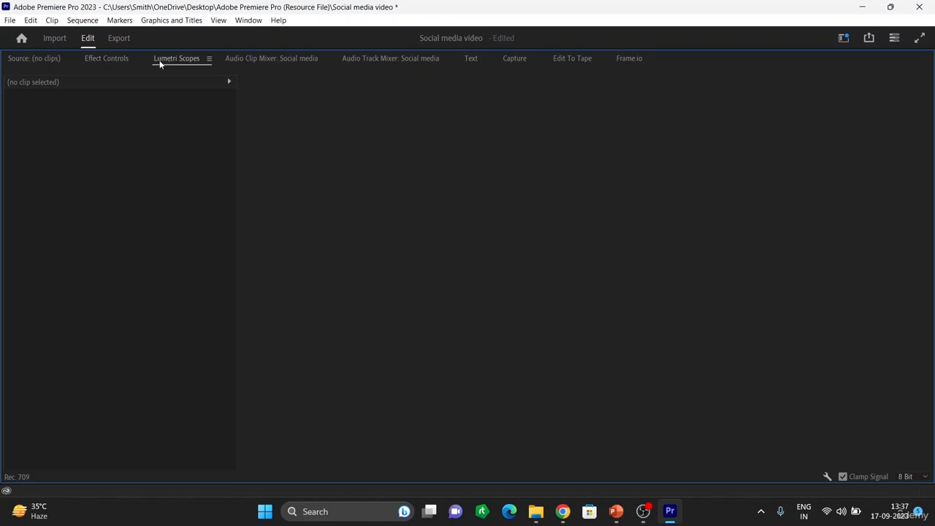
click(117, 58)
click(29, 60)
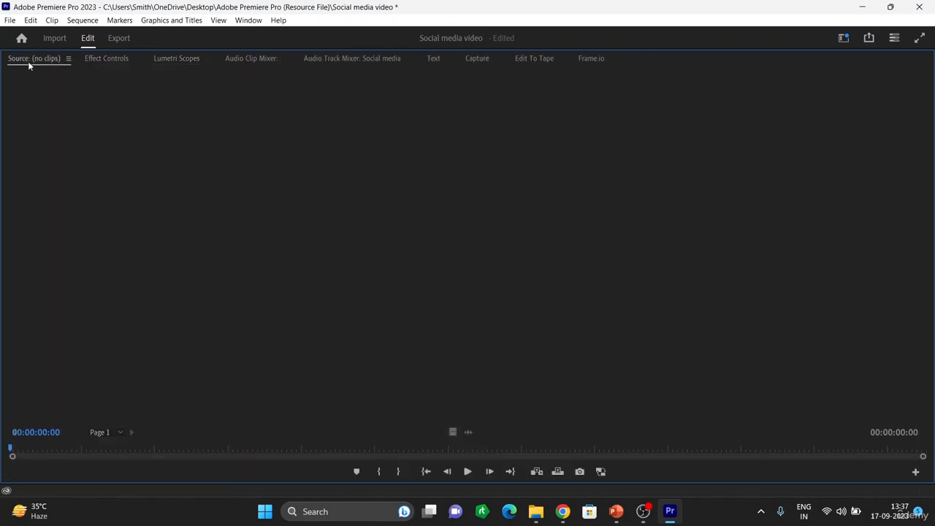
double_click(28, 61)
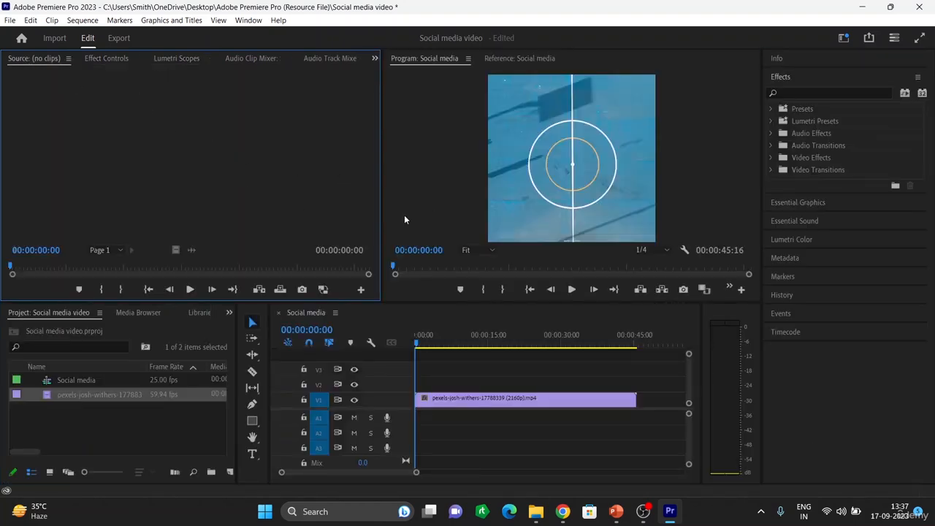
Open the V1 clip's Effect Controls, try shifting its Position values, then reset Position
click(526, 406)
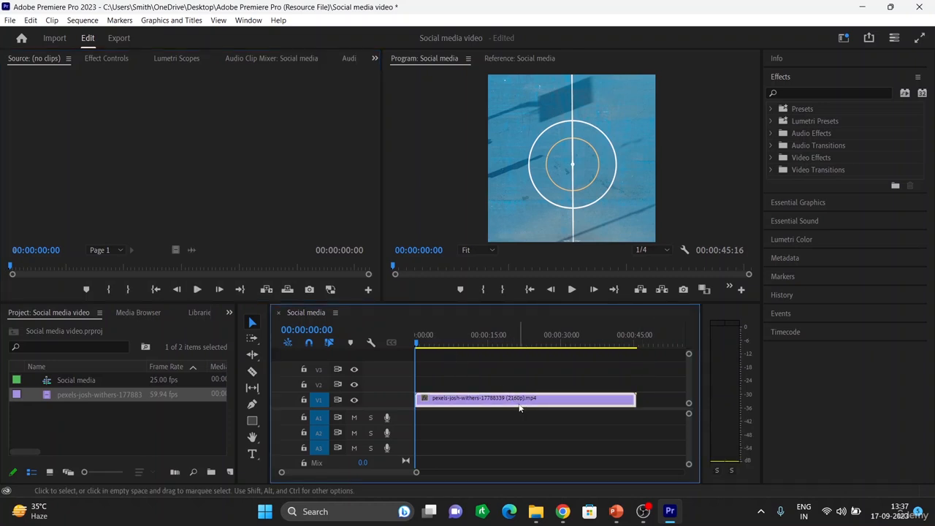
click(102, 58)
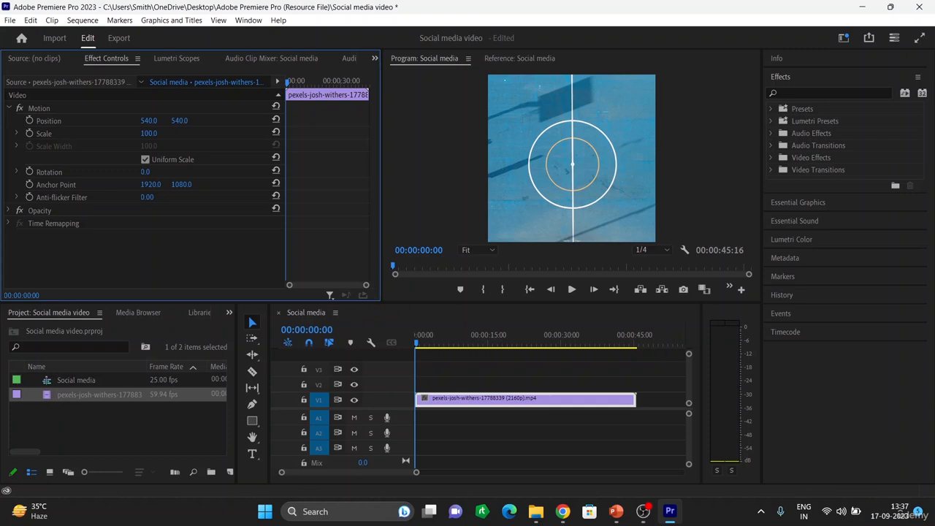
drag(149, 121, 258, 121)
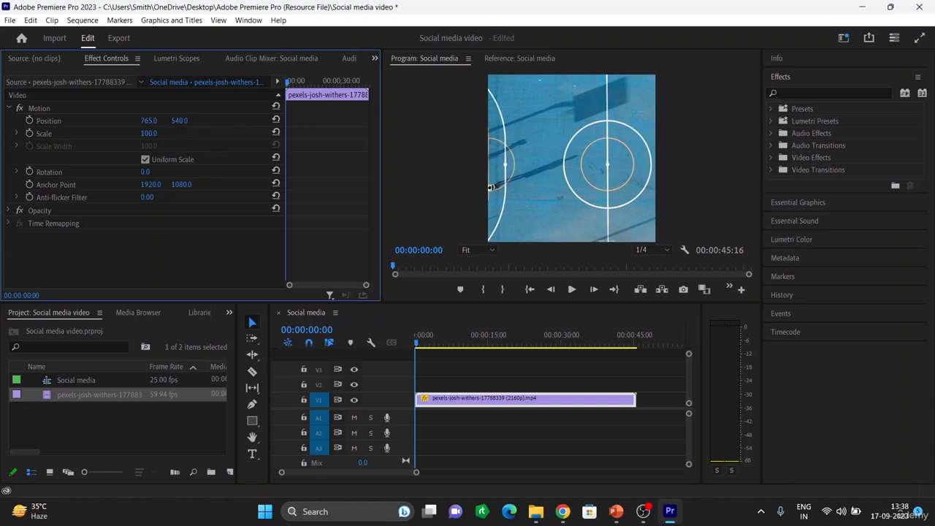
drag(177, 122, 270, 121)
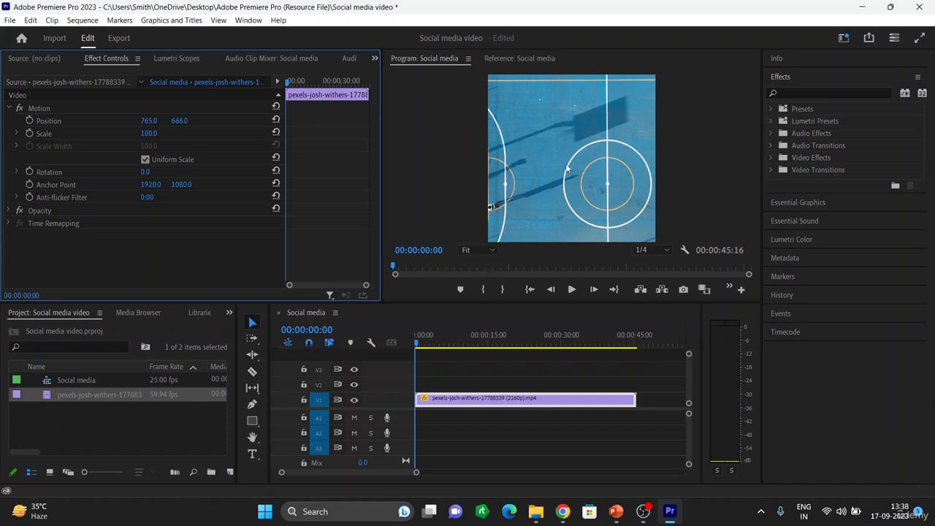
click(276, 119)
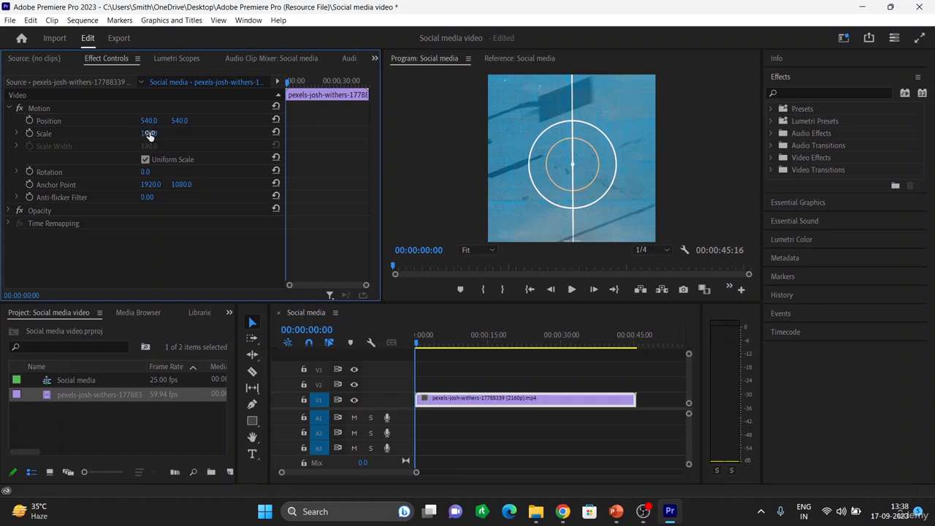
Set the clip's Scale to 35 so the whole frame fits
drag(149, 136, 101, 136)
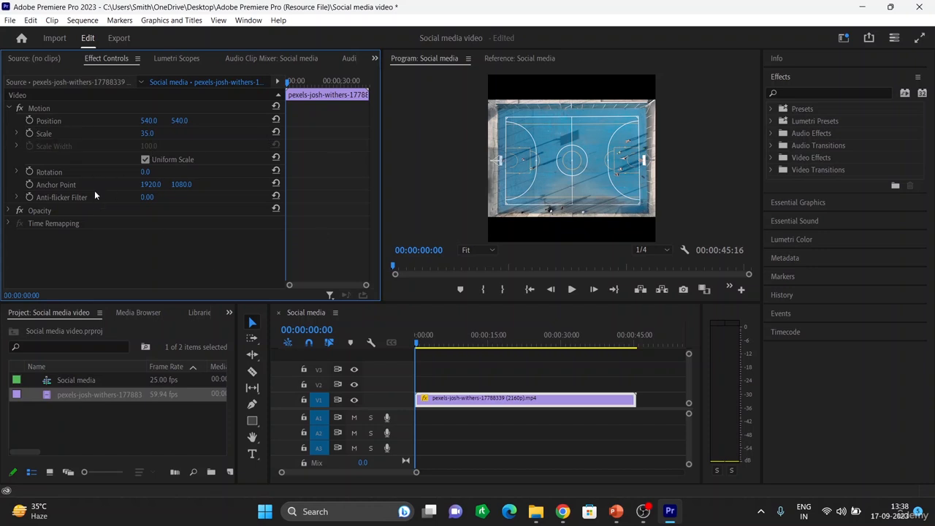
Try rotating the clip to various angles, then set Rotation back to 0
click(143, 173)
text(12)
key(Return)
drag(149, 173, 185, 173)
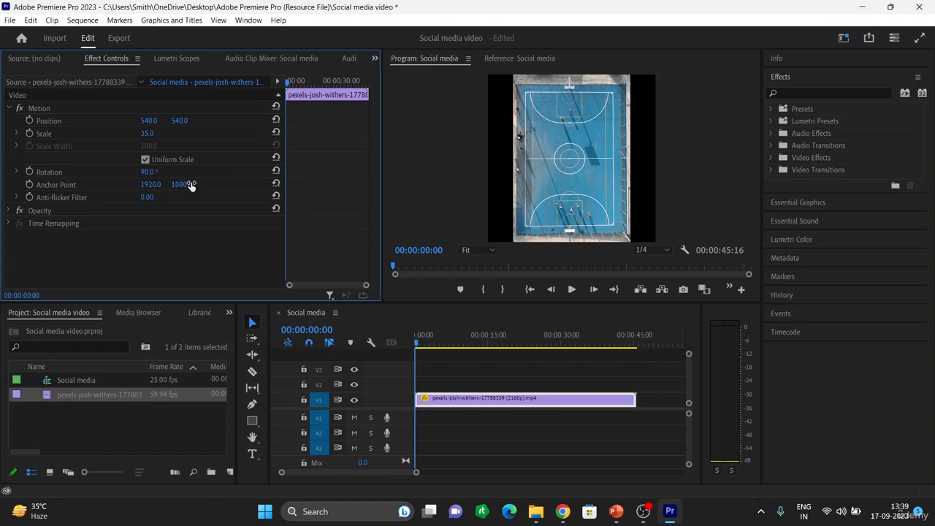
mouse_move(147, 174)
mouse_down()
mouse_move(225, 174)
mouse_move(127, 174)
mouse_move(136, 174)
mouse_up()
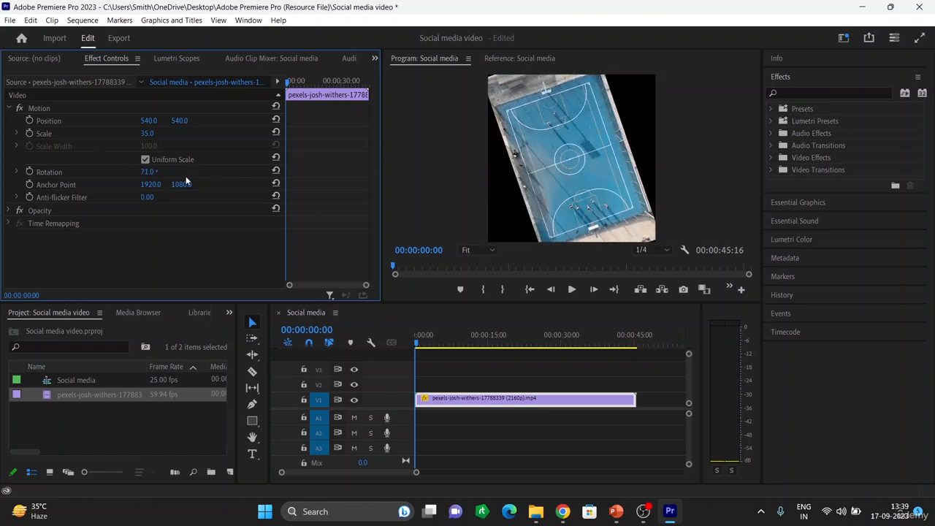
click(150, 172)
key(BackSpace)
key(BackSpace)
key(BackSpace)
key(BackSpace)
text(00)
key(Return)
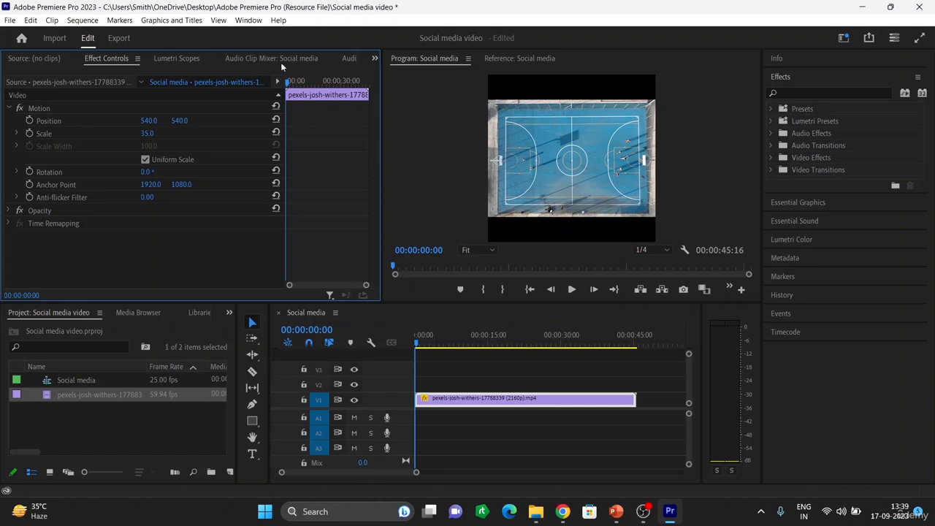
Open the Effects panel and expand Video Transitions to the Dissolve folder
click(375, 58)
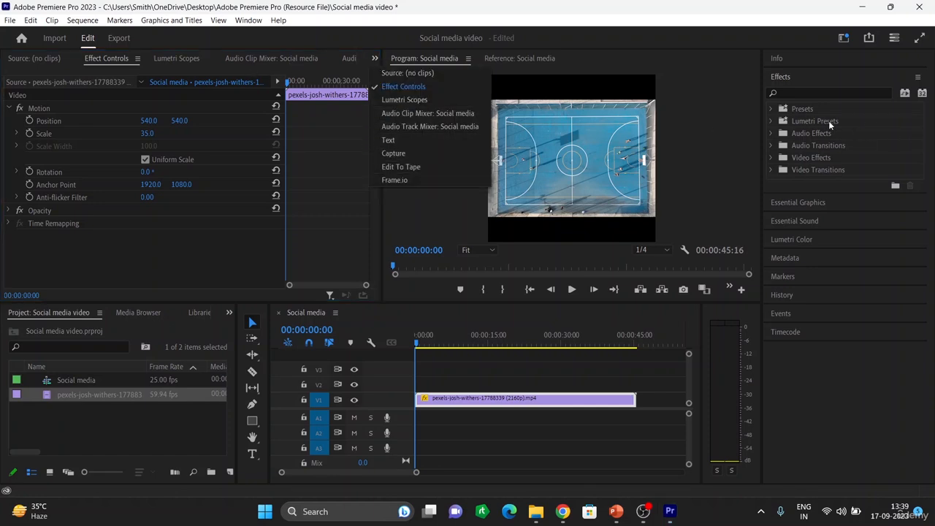
click(801, 239)
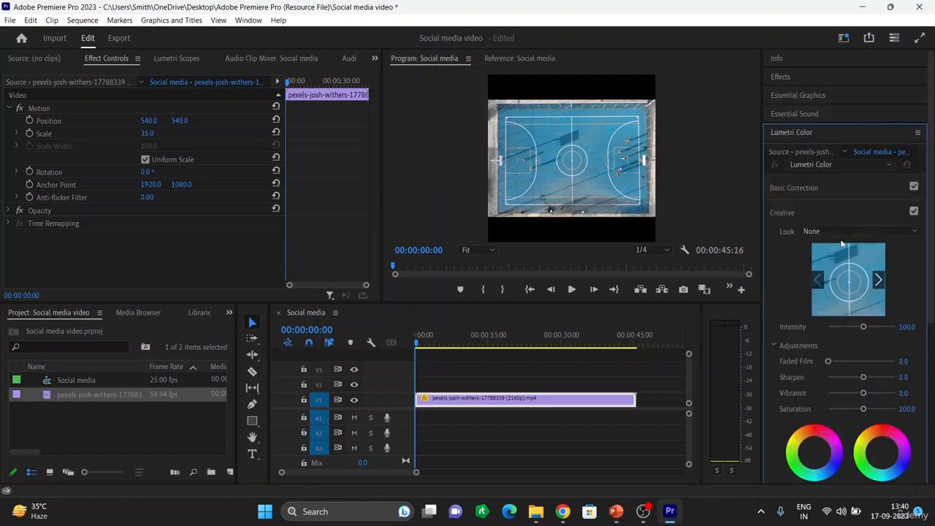
click(779, 76)
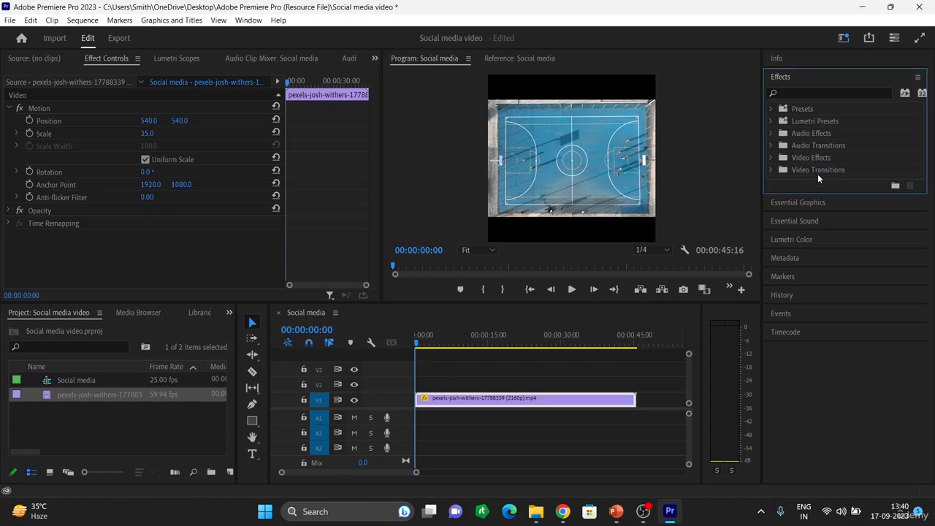
click(775, 156)
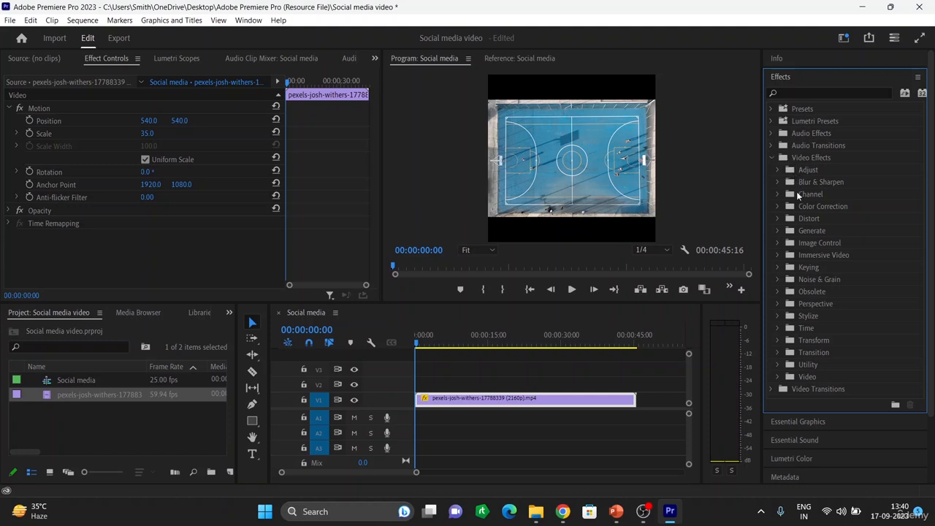
click(772, 157)
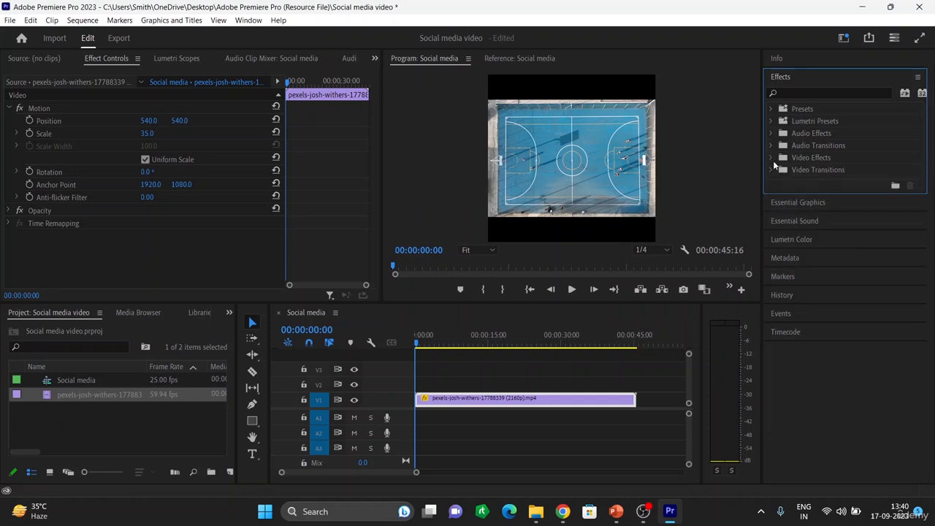
click(772, 169)
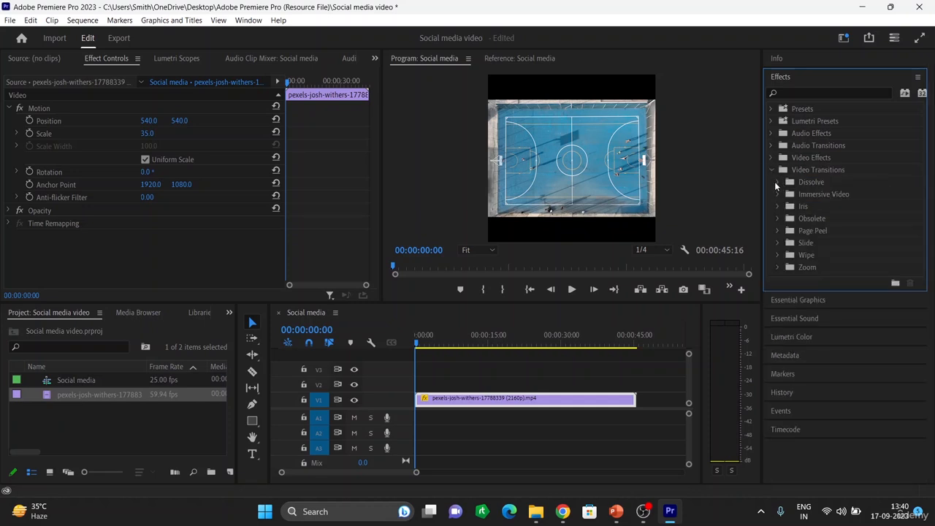
click(777, 182)
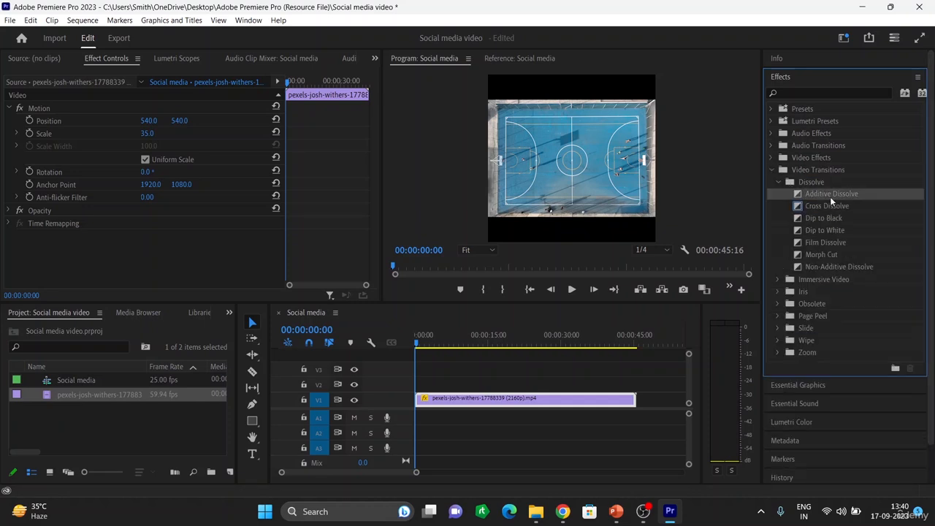
Apply Additive Dissolve to the start of the clip, then delete it
mouse_move(835, 195)
mouse_down()
mouse_move(724, 290)
mouse_move(521, 401)
mouse_move(418, 401)
mouse_up()
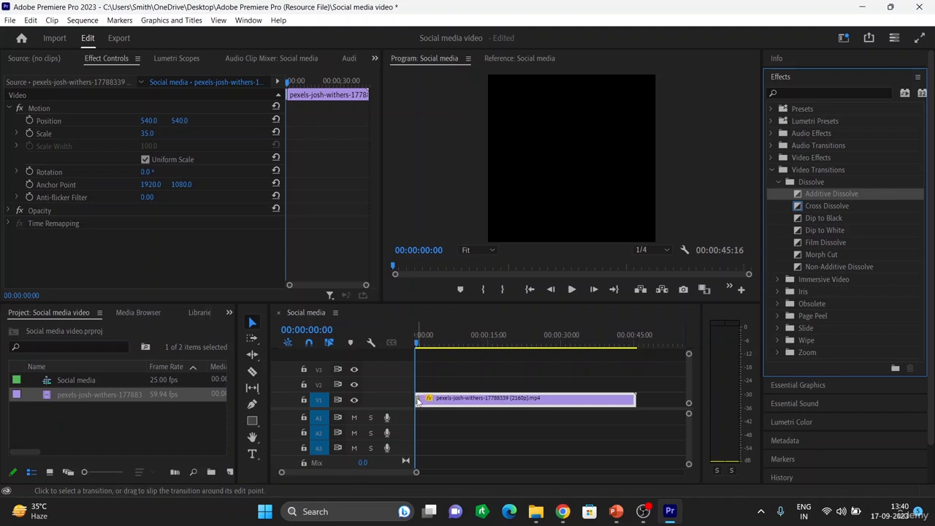
click(418, 402)
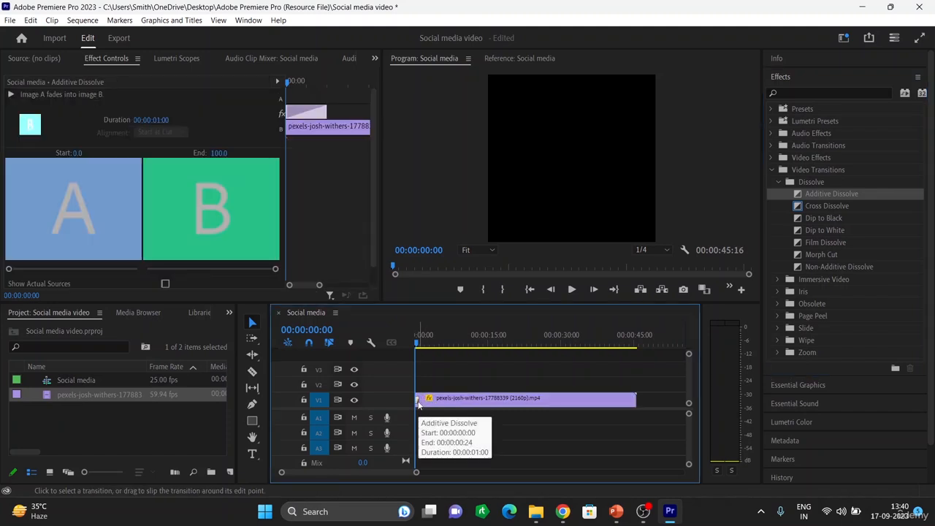
key(Delete)
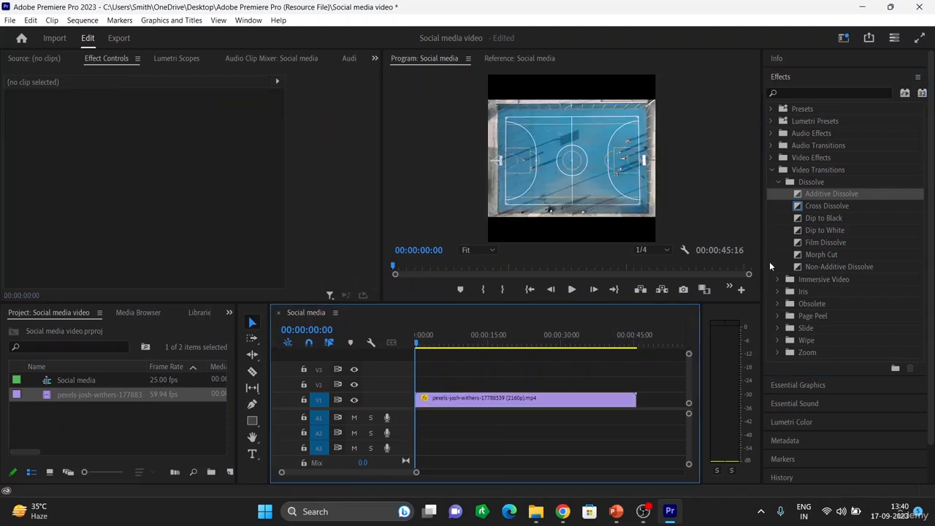
Add Dip to Black transitions to both the start and the end of the clip
click(832, 204)
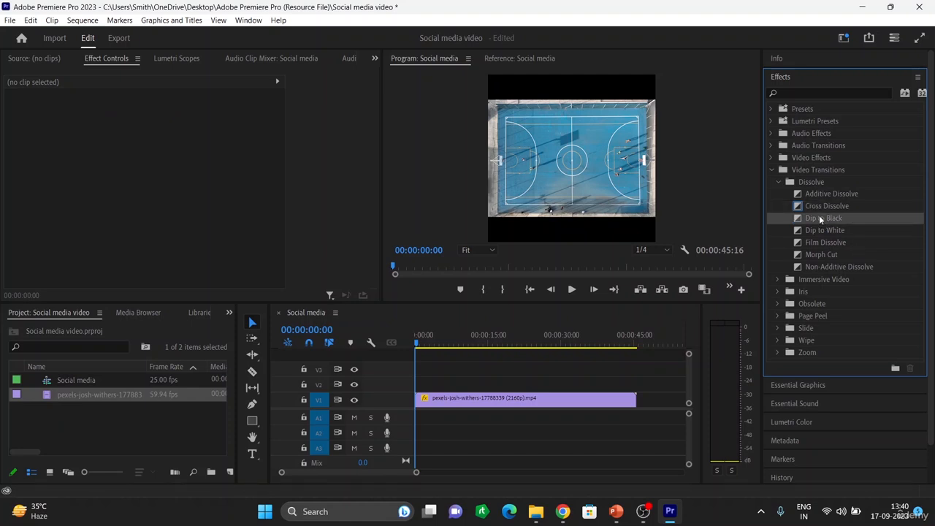
drag(819, 218, 415, 404)
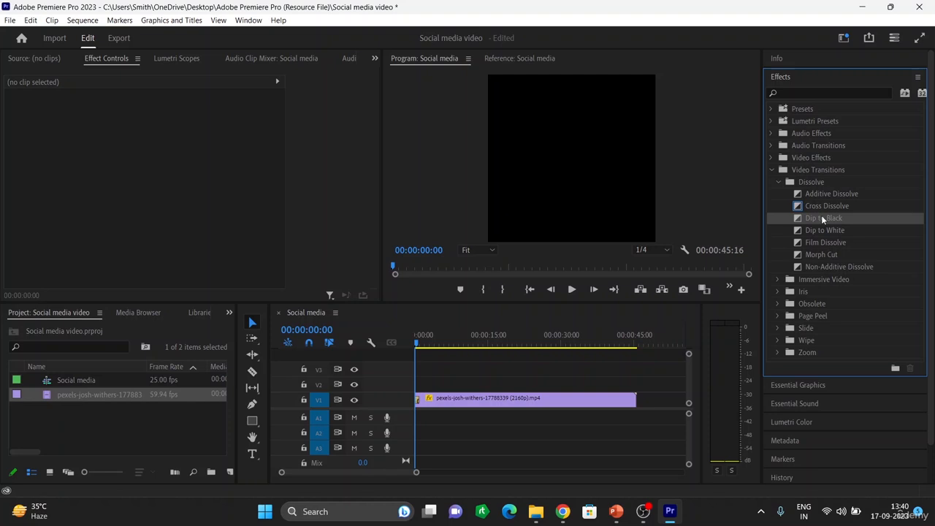
drag(821, 216, 636, 407)
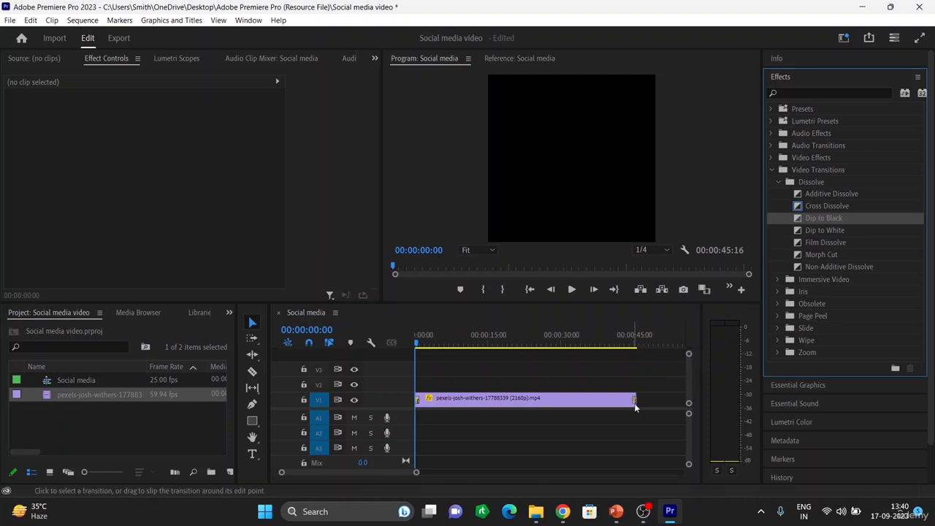
Play the sequence from the beginning to preview the transition
key(space)
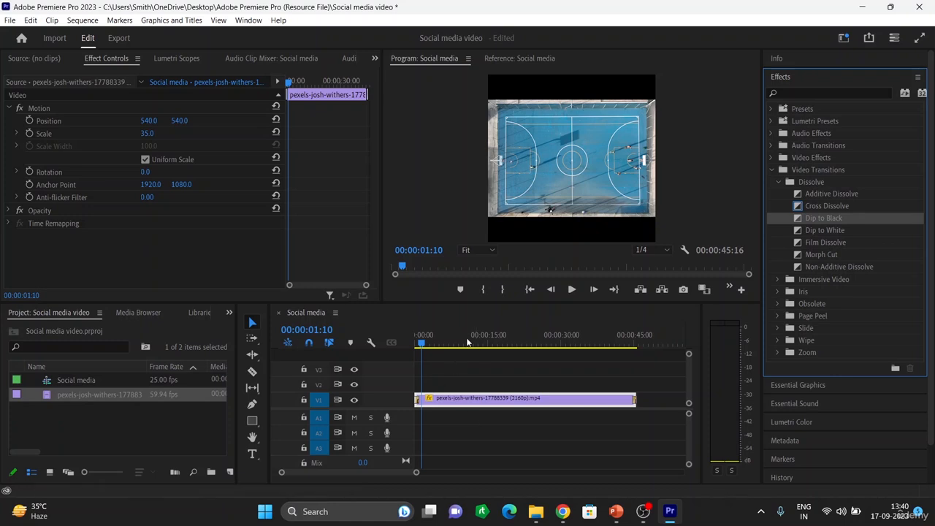
drag(422, 343, 390, 354)
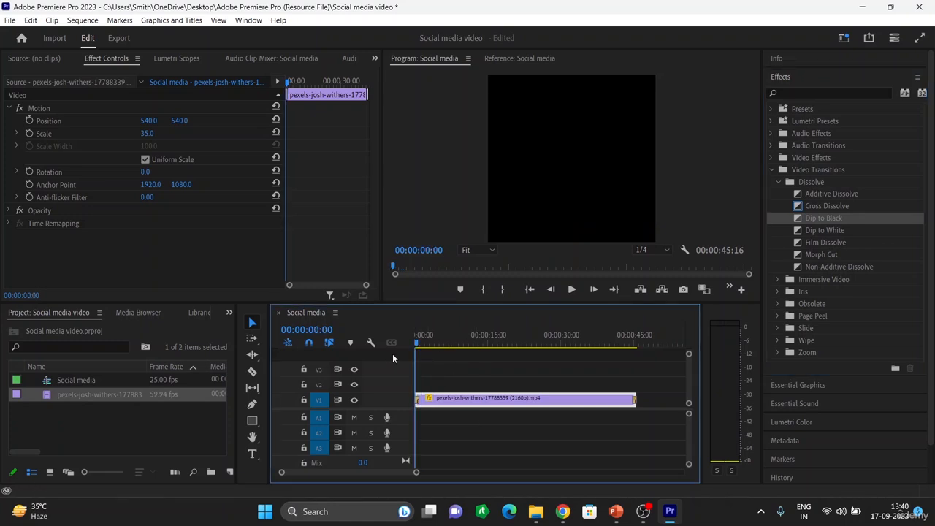
key(space)
key(space)
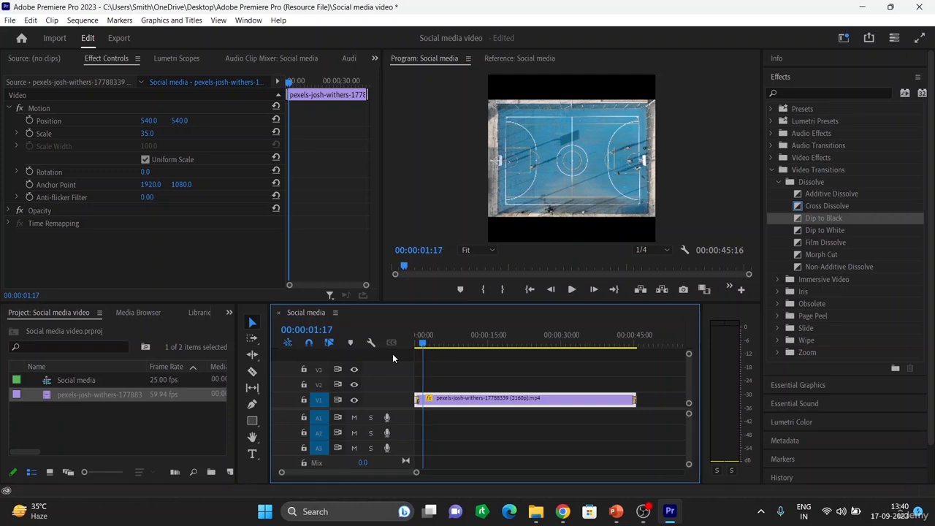
Lengthen the opening Dip to Black transition to 00:00:01:13
key(equal)
key(equal)
key(equal)
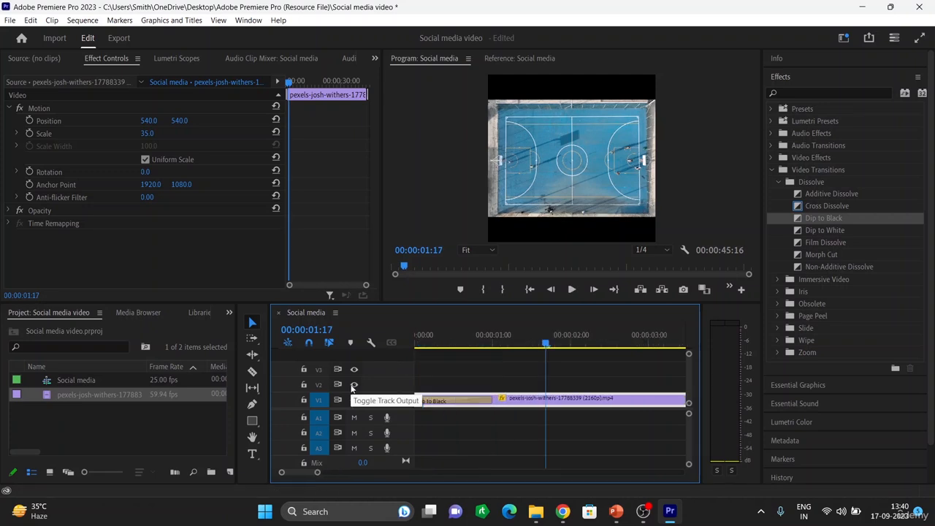
click(477, 401)
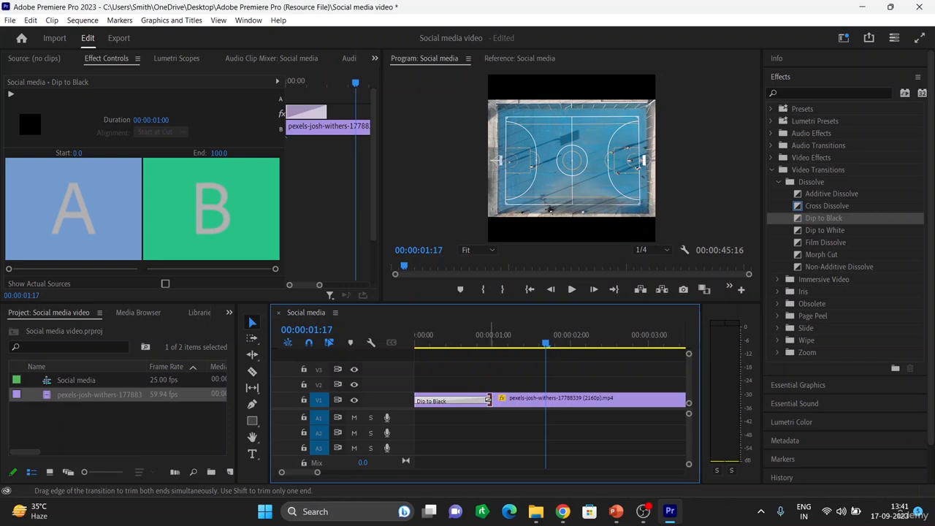
drag(491, 400, 534, 401)
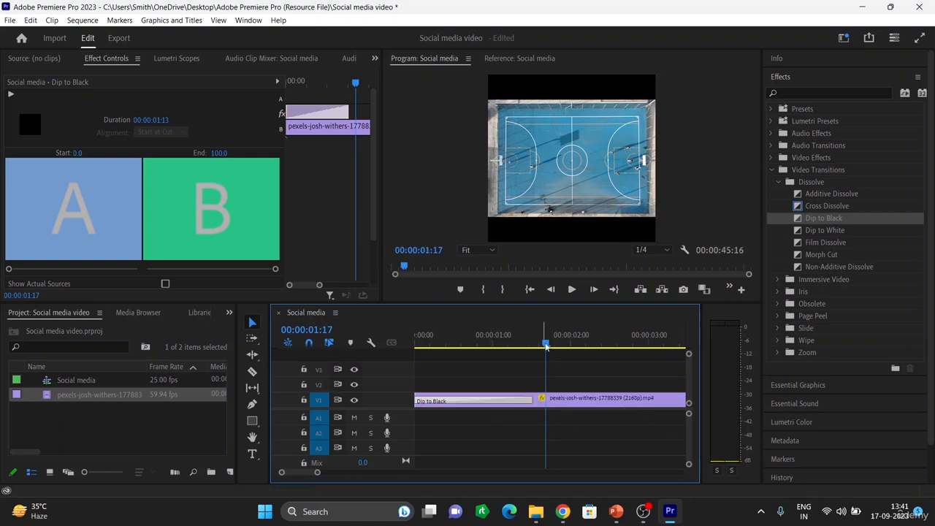
drag(547, 342, 483, 352)
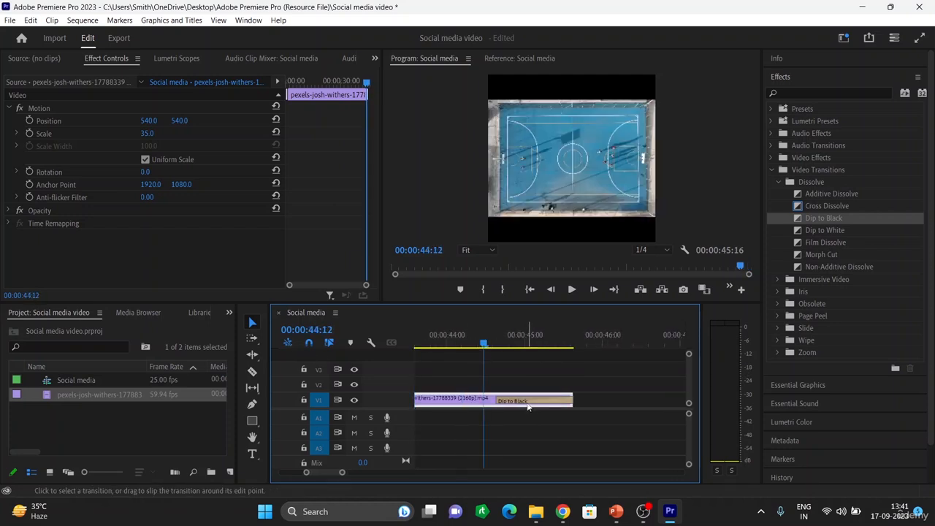
Lengthen the closing Dip to Black transition to 00:00:02:00
click(501, 401)
drag(497, 401, 417, 401)
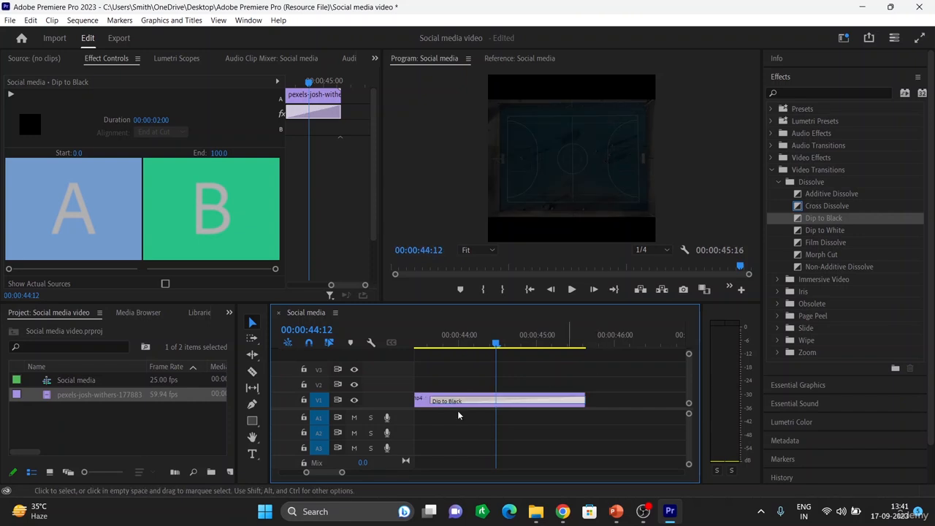
drag(496, 343, 297, 343)
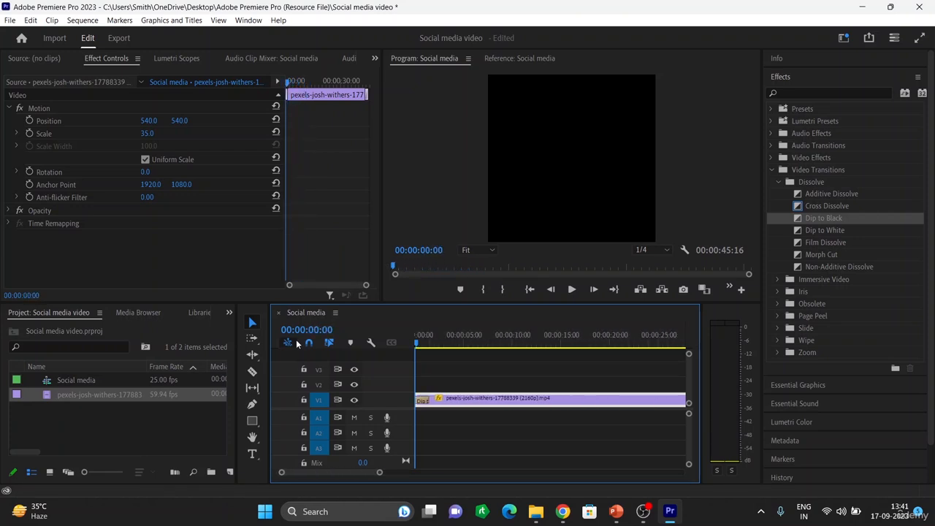
Play the whole sequence to preview both transitions, then return to the start
key(backslash)
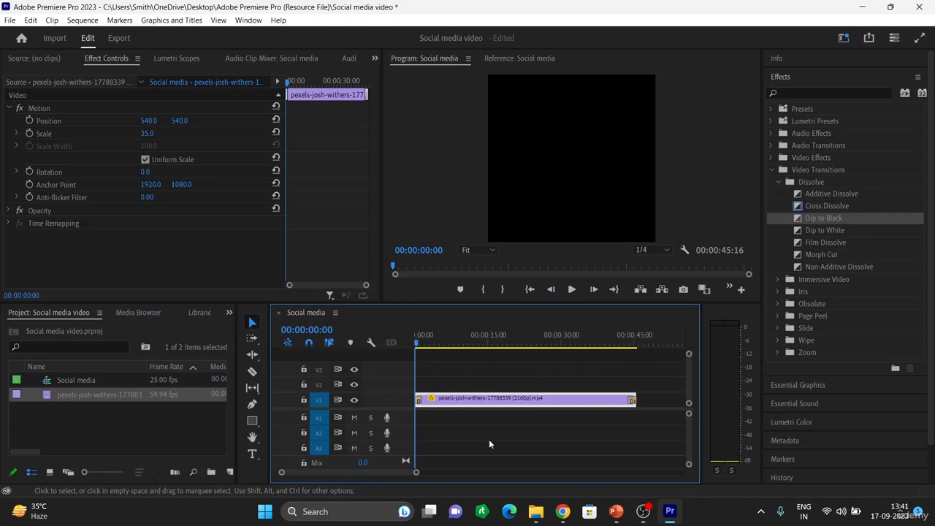
key(space)
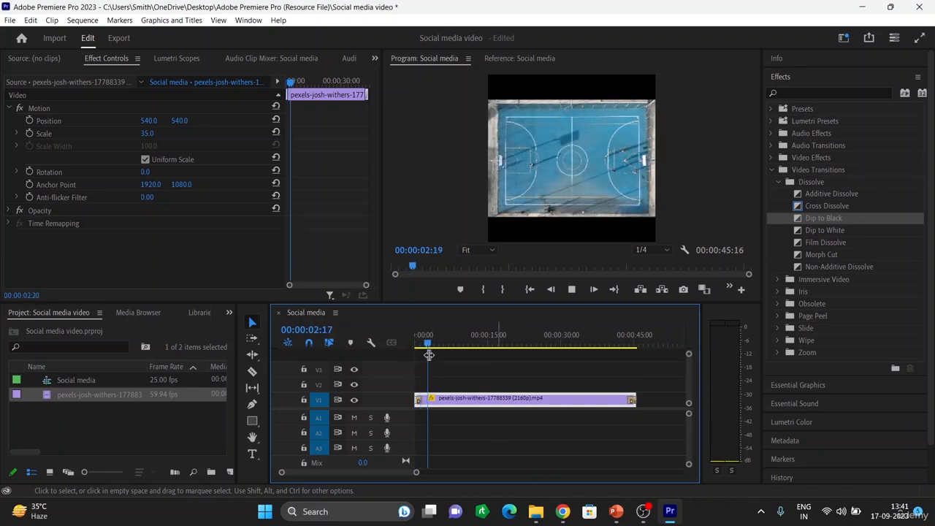
click(492, 342)
drag(614, 368, 625, 375)
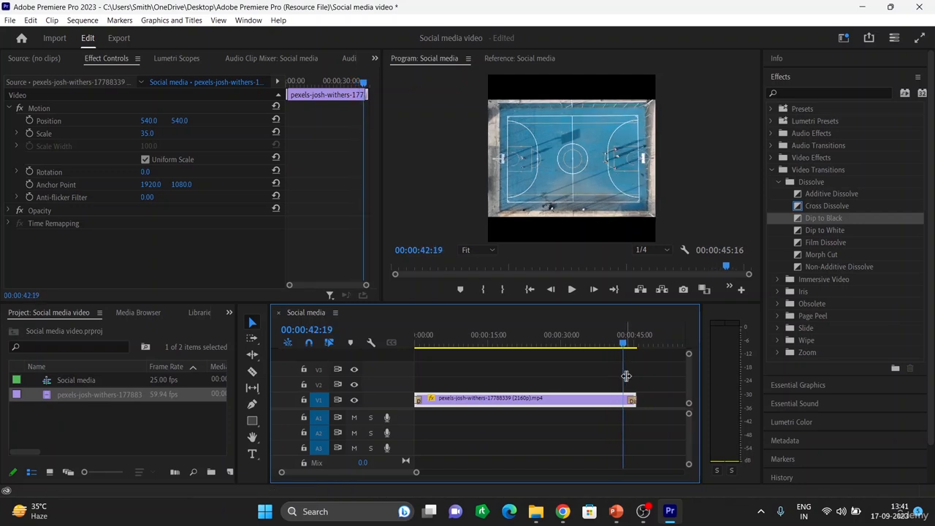
key(space)
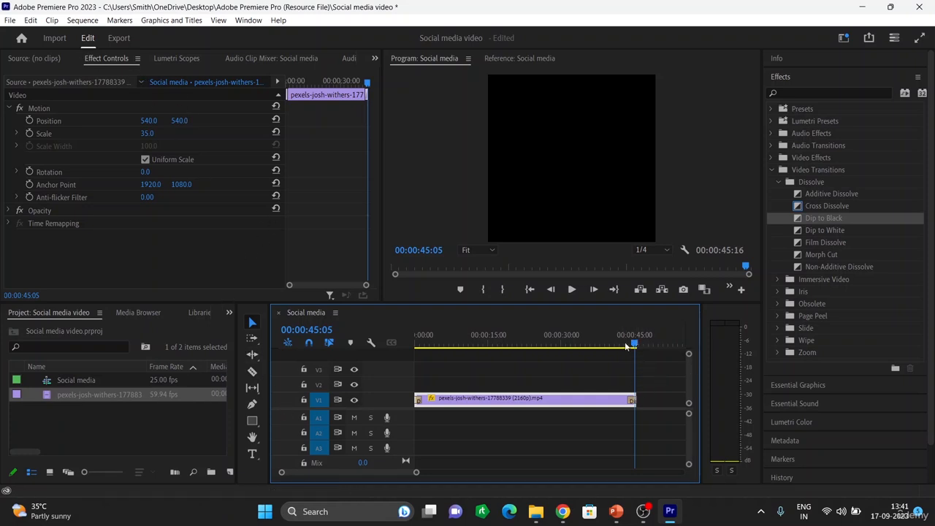
drag(625, 347, 391, 344)
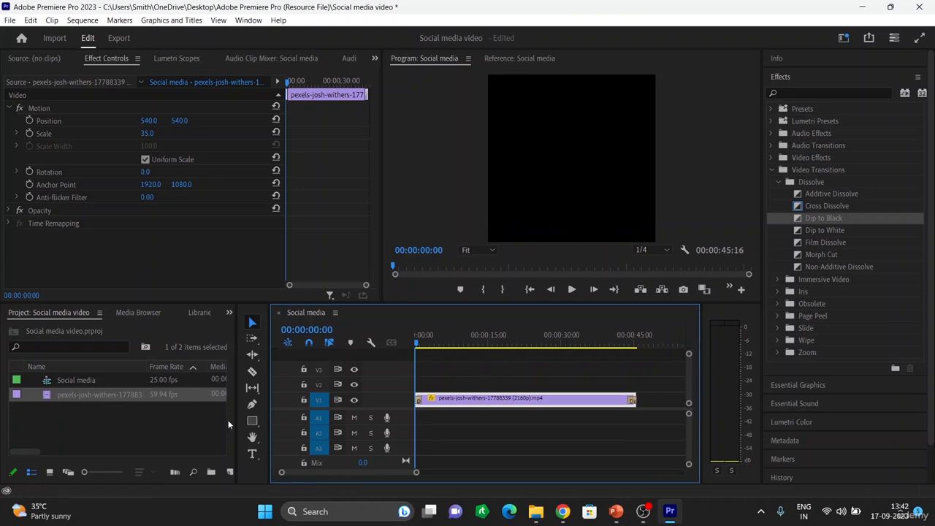
click(252, 454)
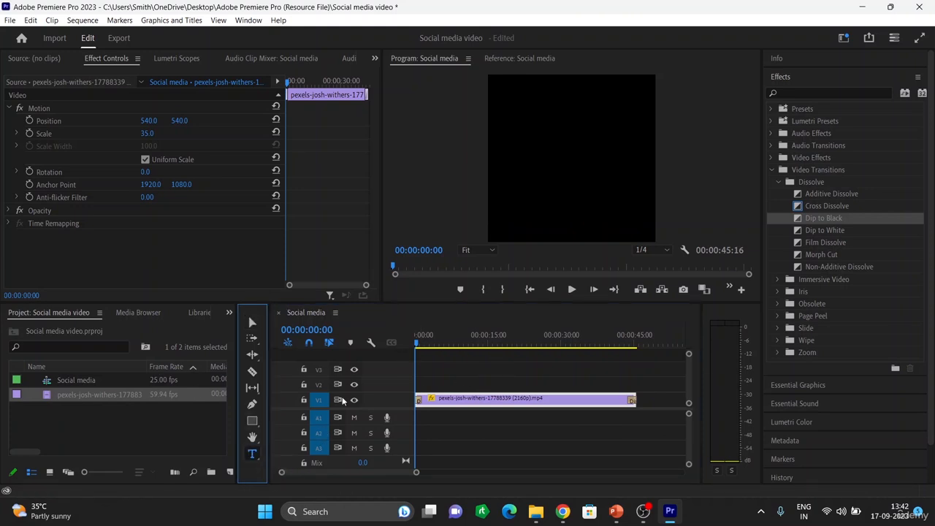
click(510, 101)
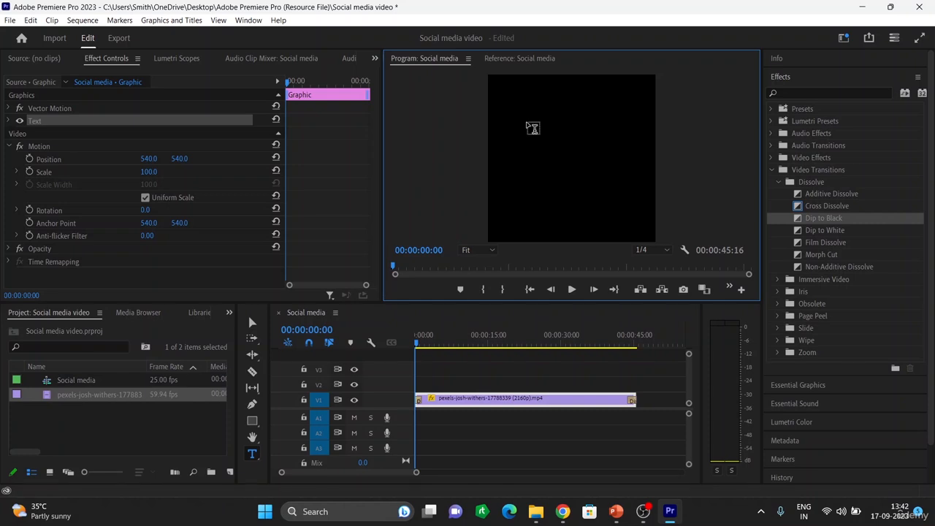
text(hvnvkjsnvksnbvkbs)
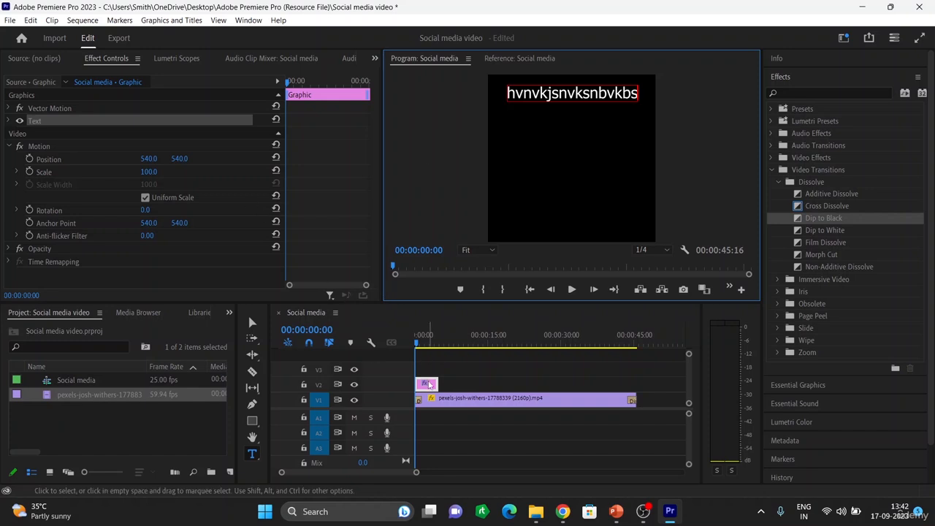
key(BackSpace)
key(BackSpace)
key(BackSpace)
key(BackSpace)
key(BackSpace)
key(BackSpace)
key(BackSpace)
key(BackSpace)
key(BackSpace)
key(BackSpace)
key(BackSpace)
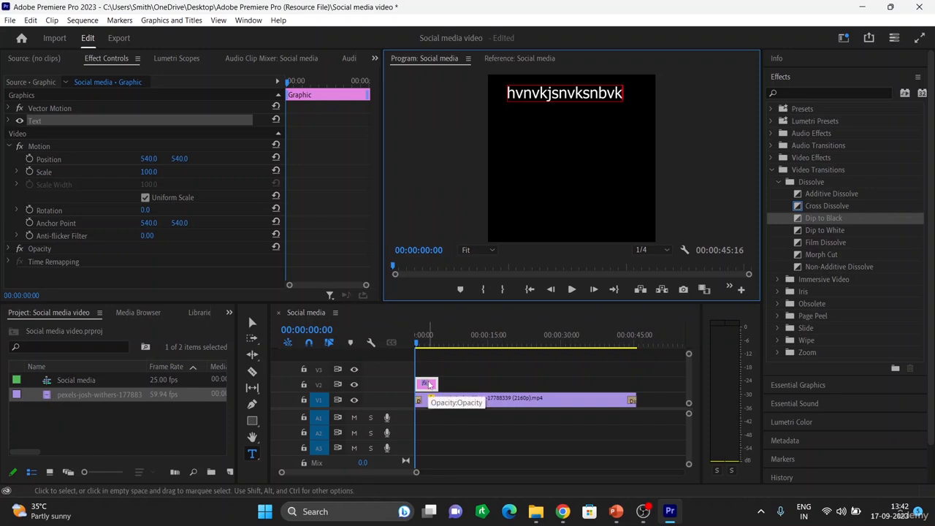
key(BackSpace)
key(BackSpace)
key(BackSpace)
key(BackSpace)
key(BackSpace)
key(BackSpace)
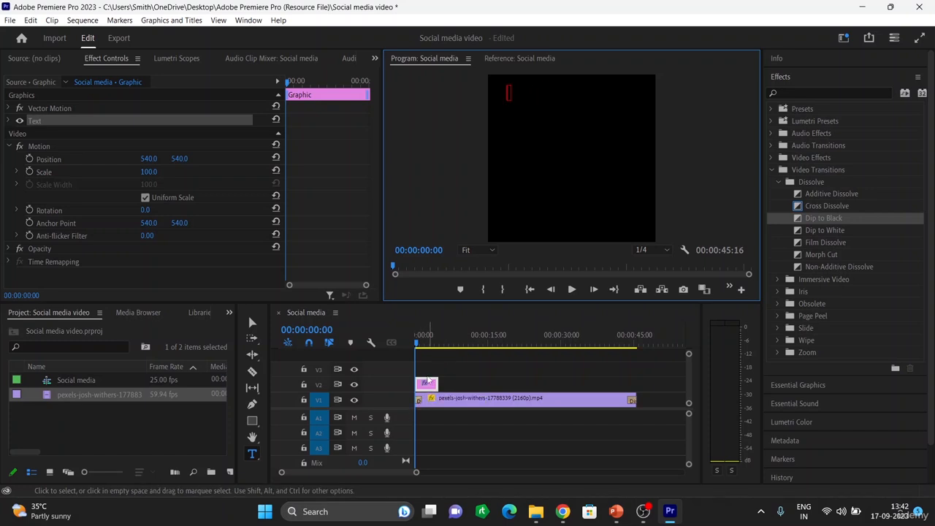
click(431, 388)
double_click(432, 387)
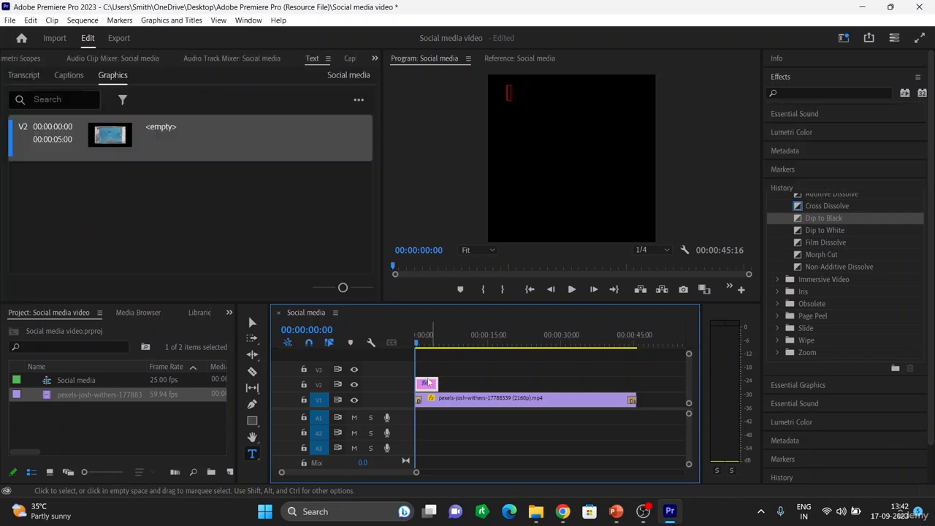
click(453, 383)
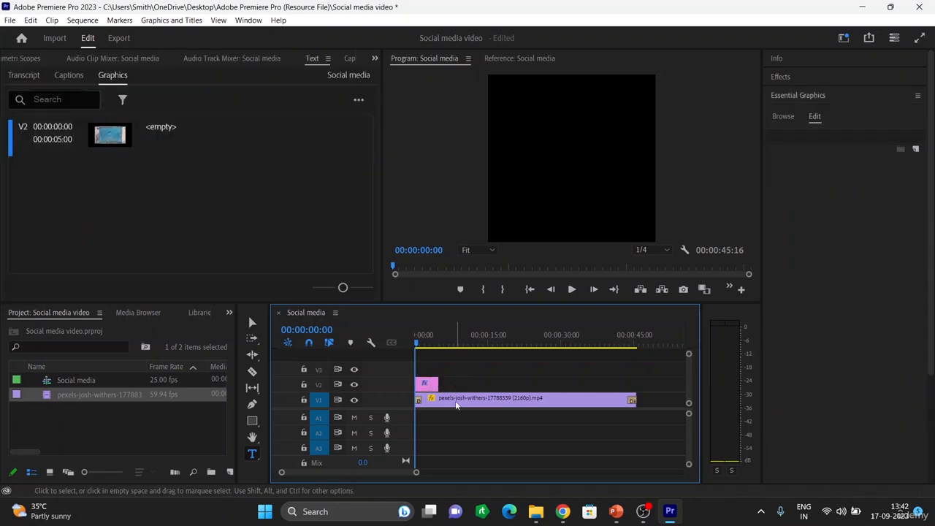
click(431, 385)
key(Delete)
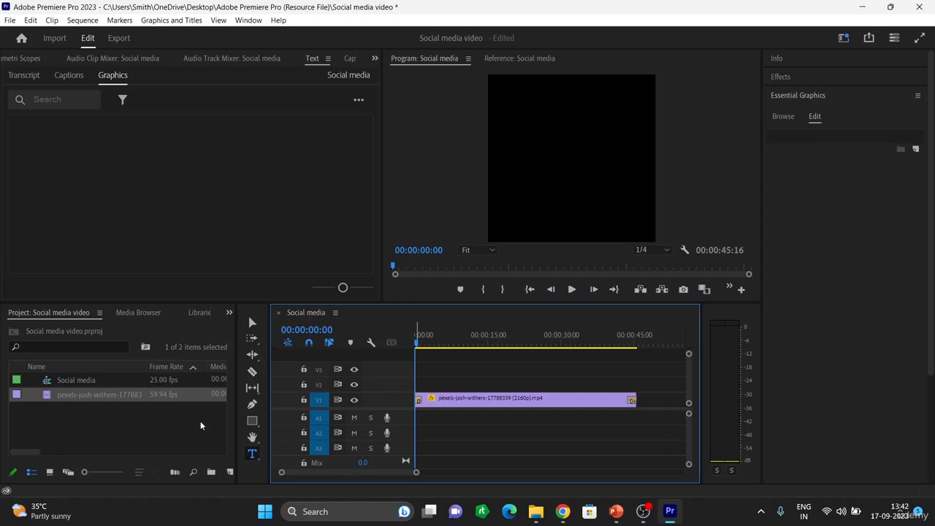
Draw a text box near the top of the frame and enter the caption "When you win, nothing hurts"
click(252, 456)
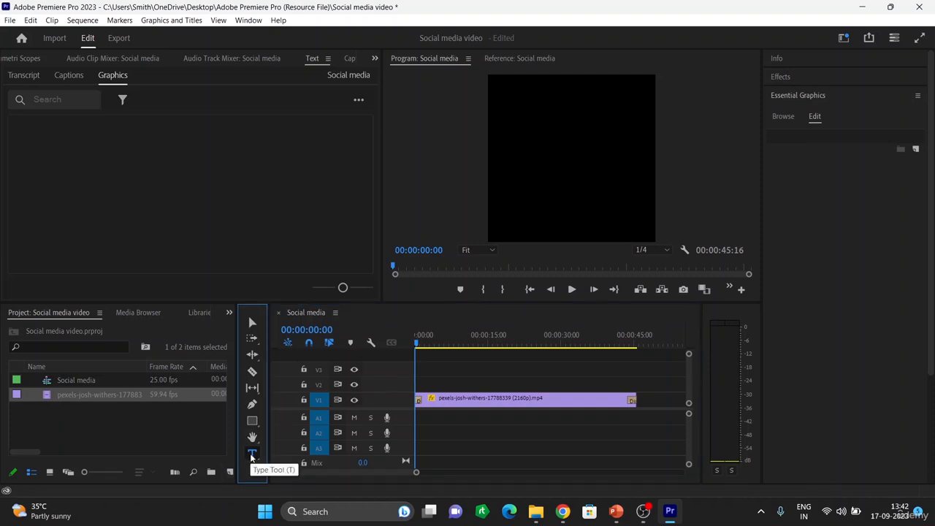
click(504, 102)
drag(524, 117, 644, 201)
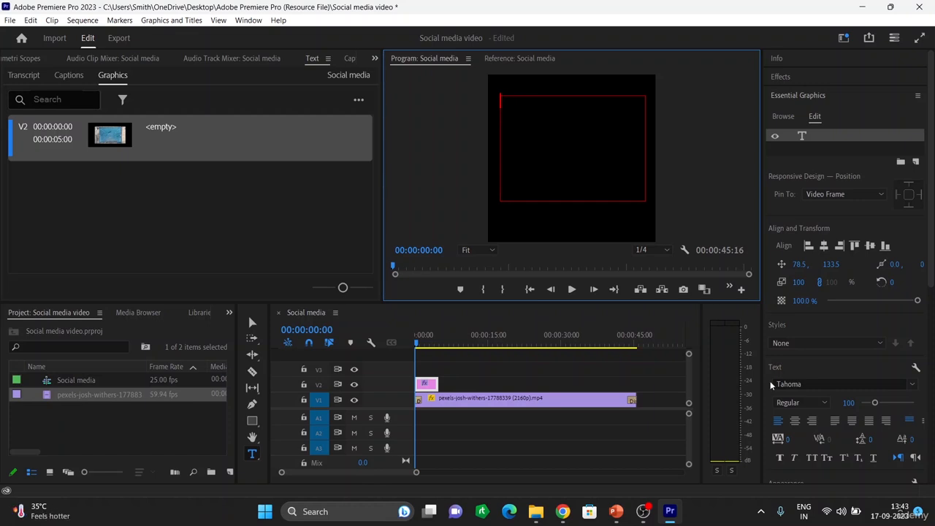
text(When)
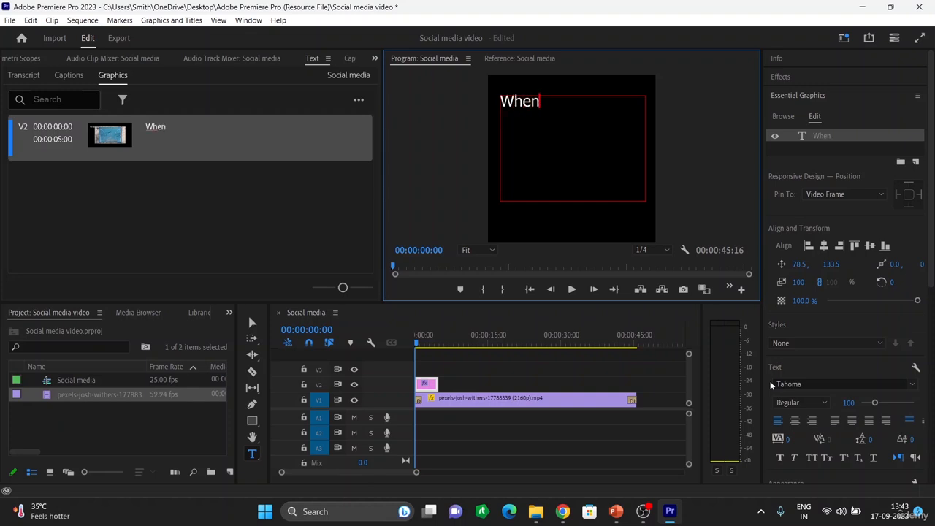
text( you ;w)
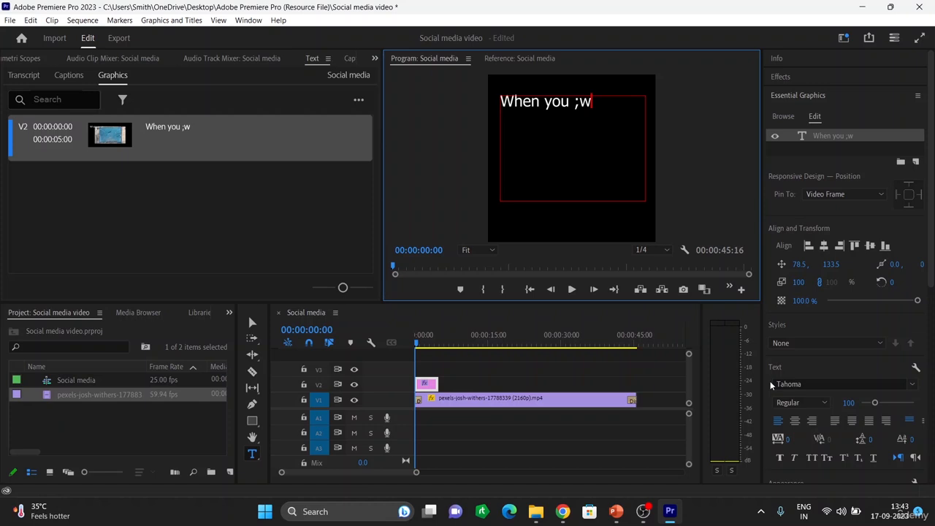
key(BackSpace)
key(BackSpace)
text(win, noth)
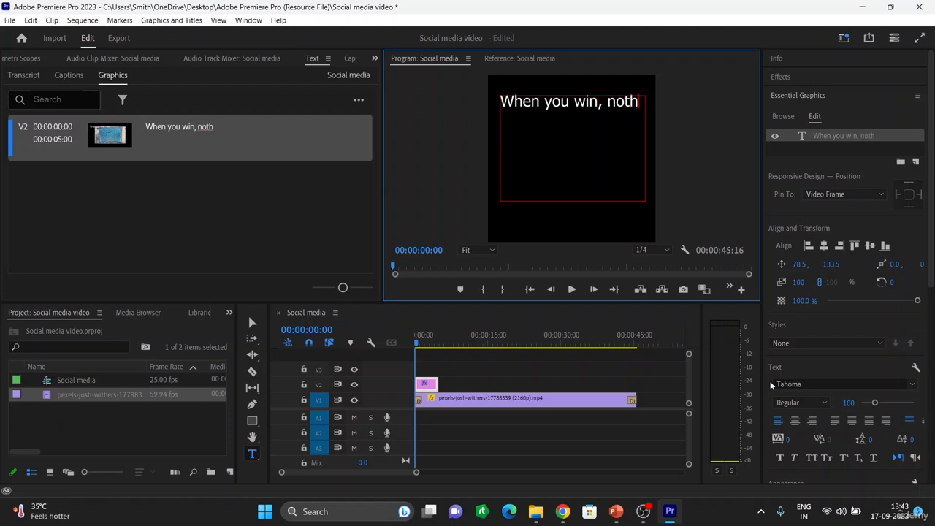
text(ing)
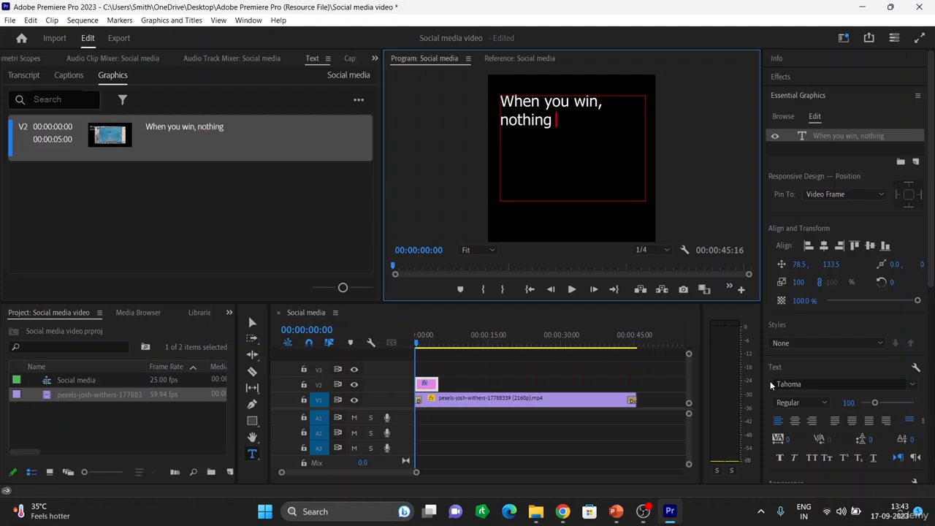
text( hrta)
key(BackSpace)
key(BackSpace)
key(BackSpace)
text(urts)
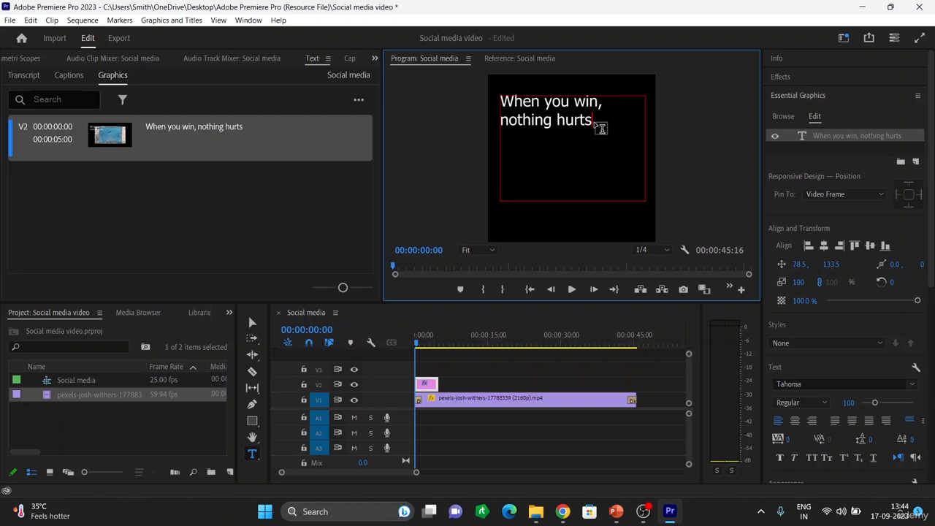
Select the caption text, center-align it, and set its font size to 151
drag(594, 121, 502, 105)
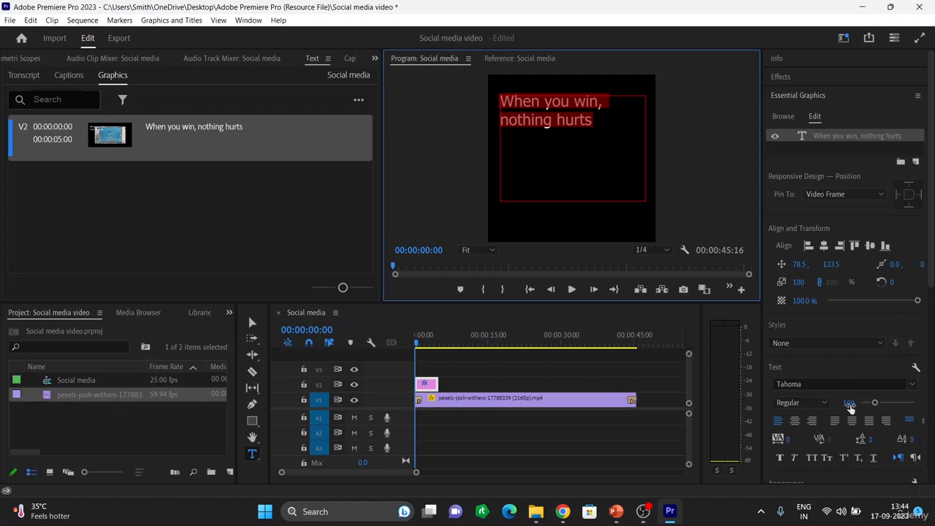
click(794, 422)
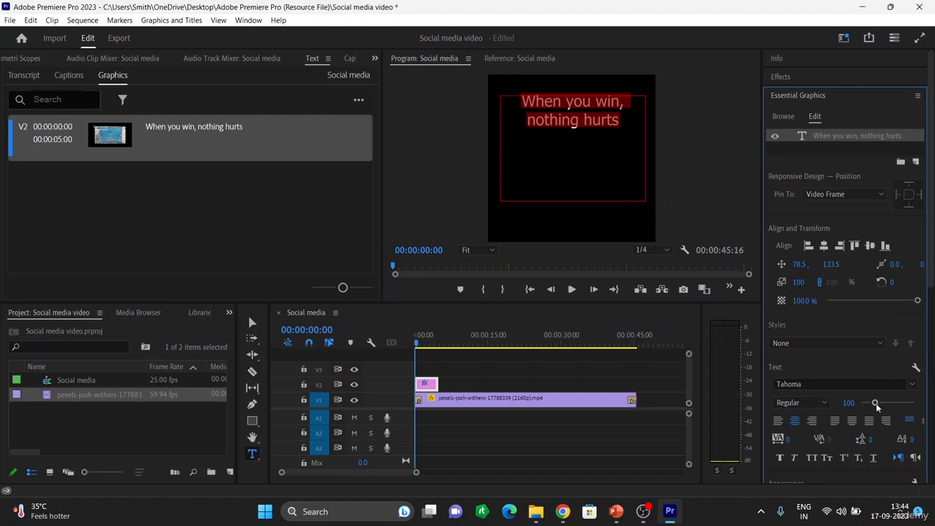
drag(876, 406, 885, 404)
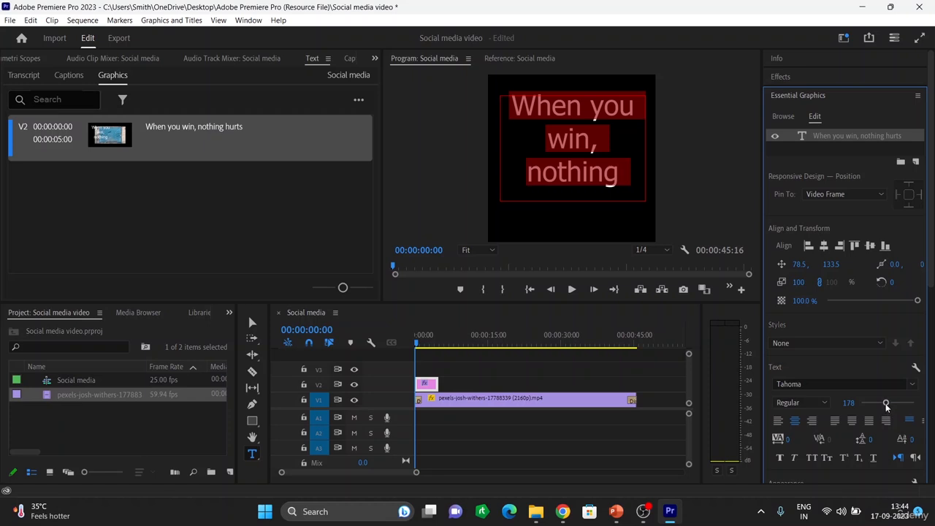
drag(884, 404, 882, 403)
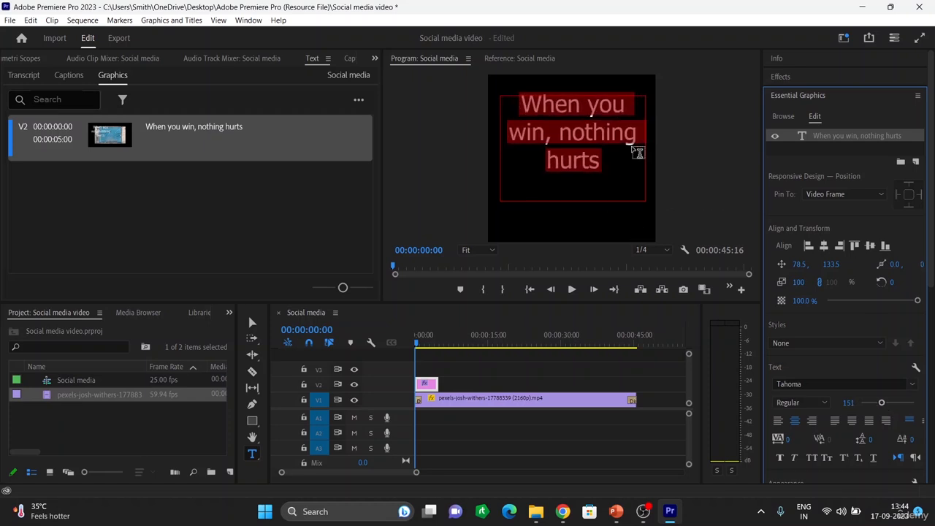
Change the caption's font to Ubuntu
click(915, 385)
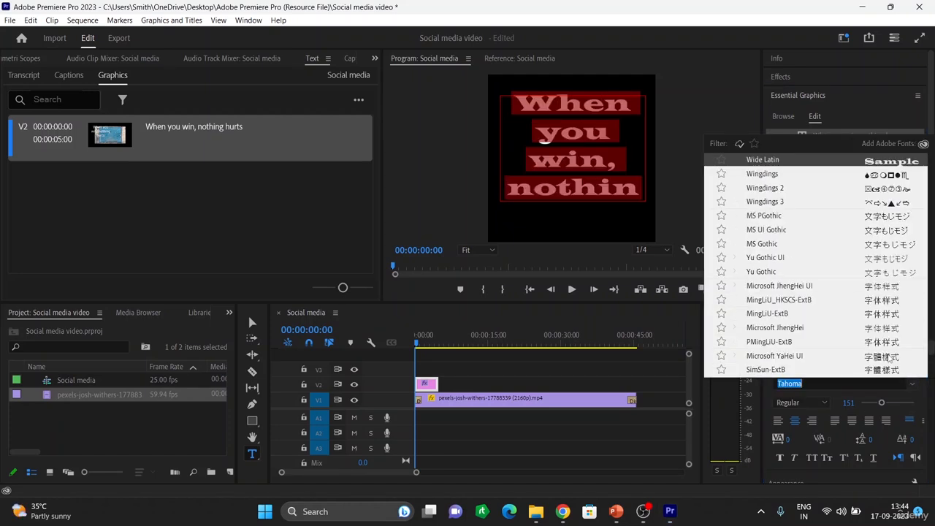
click(890, 356)
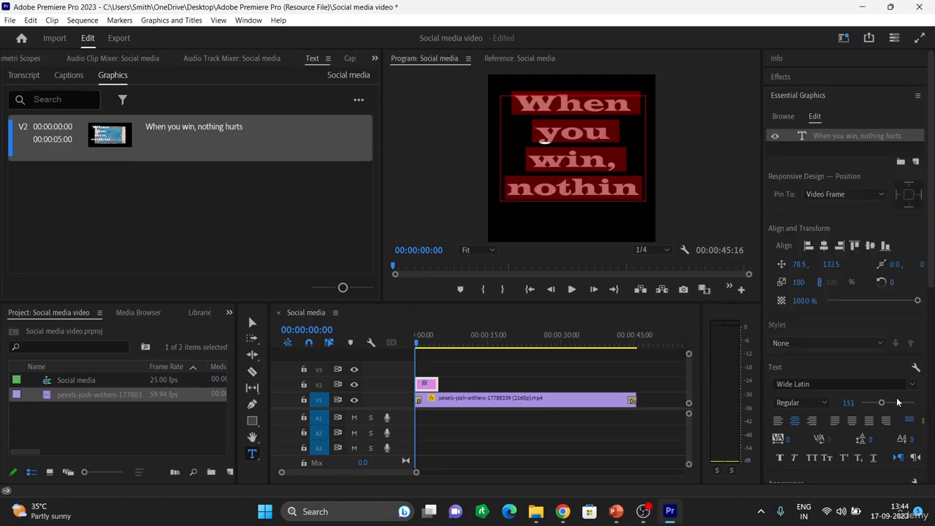
click(914, 385)
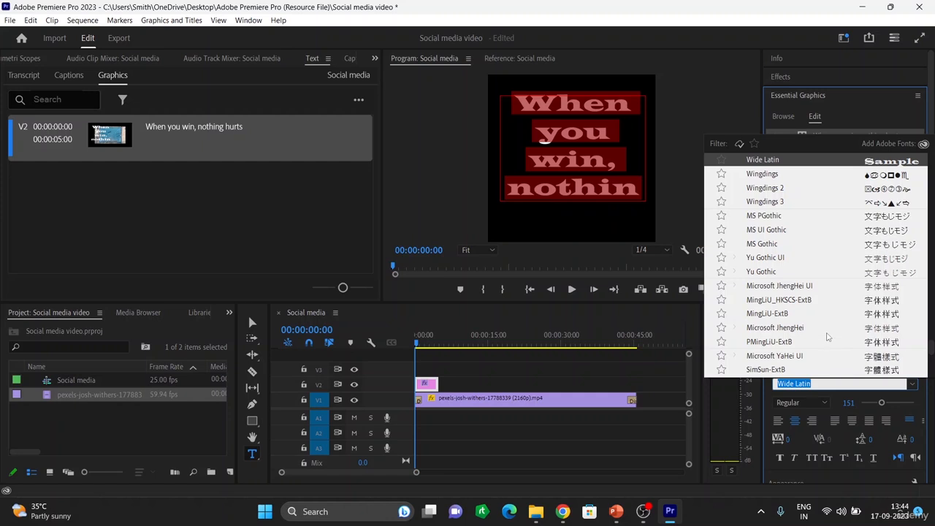
scroll(893, 184, up, 5)
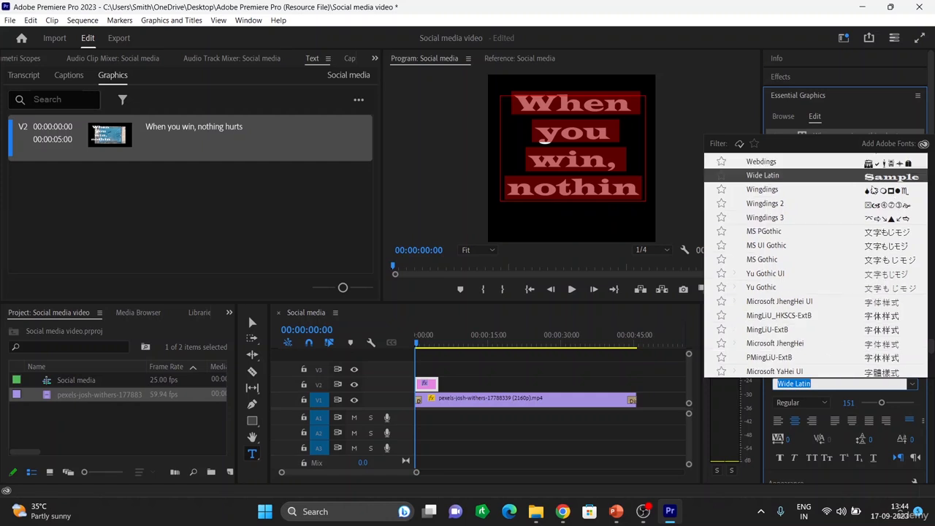
click(874, 189)
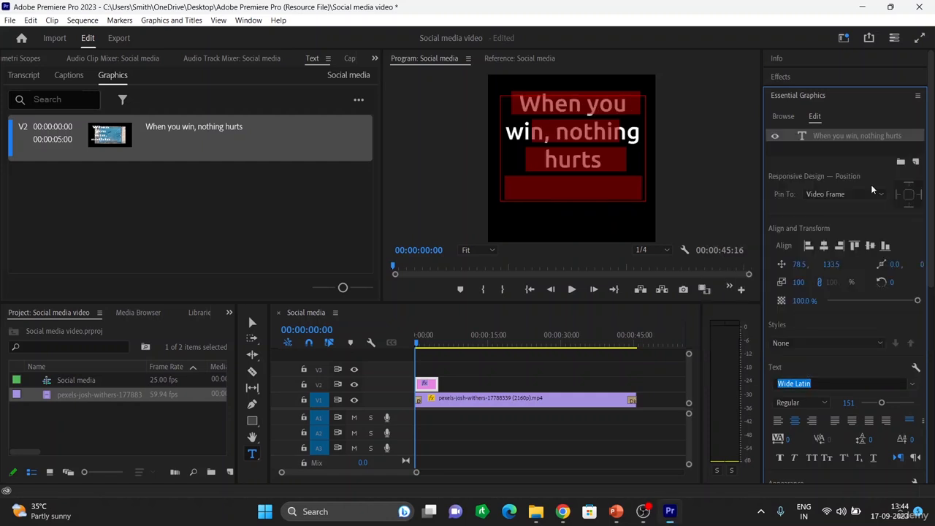
Change the caption's font to Snap ITC
click(912, 384)
scroll(789, 230, up, 4)
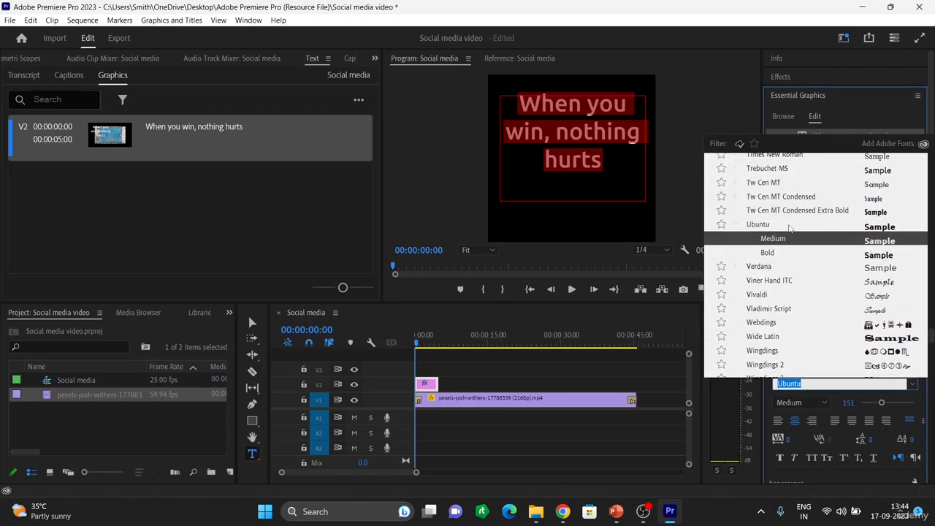
scroll(789, 230, up, 3)
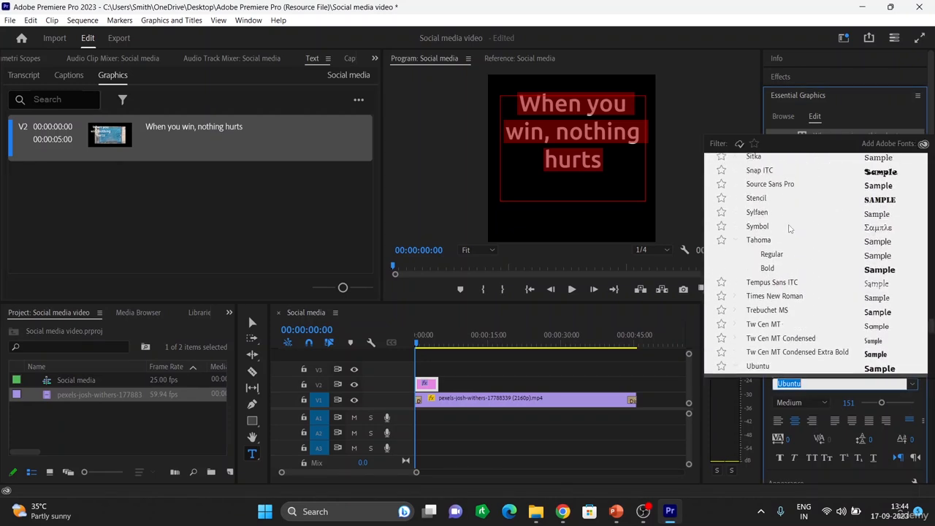
scroll(790, 229, up, 2)
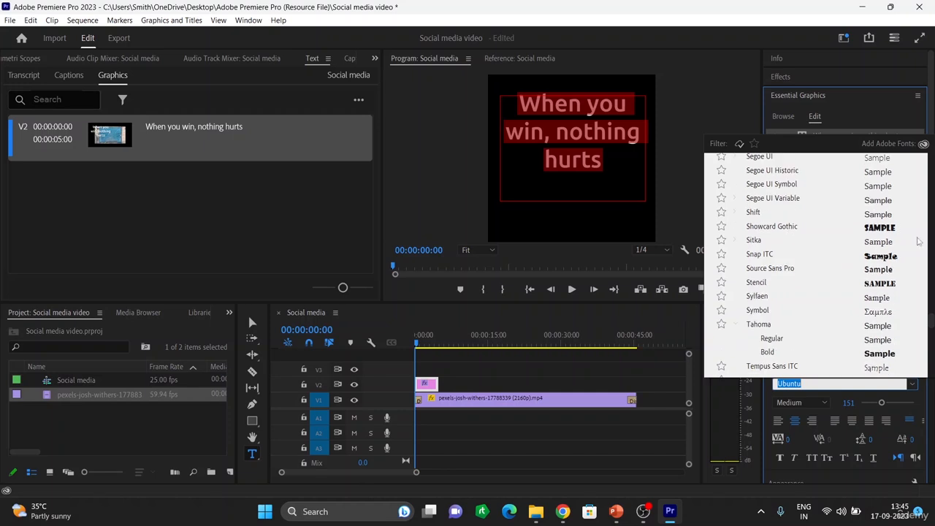
click(886, 257)
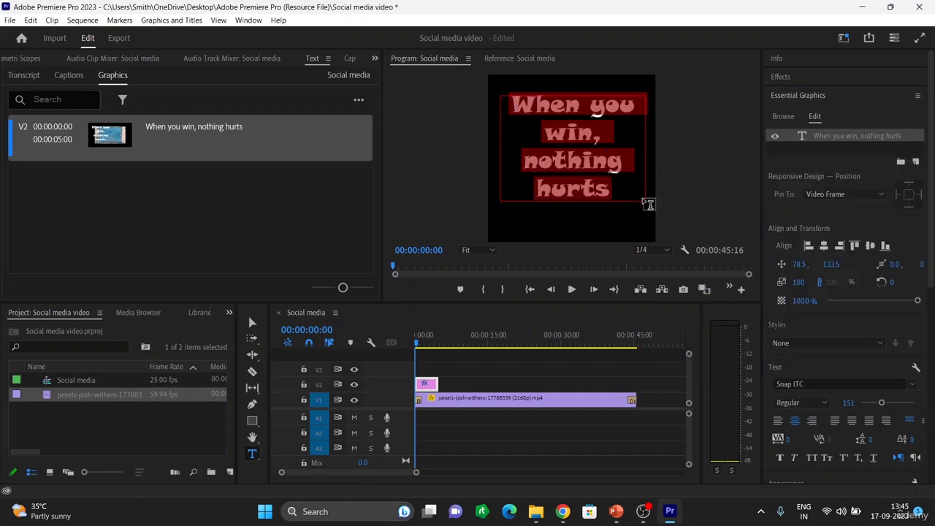
click(500, 95)
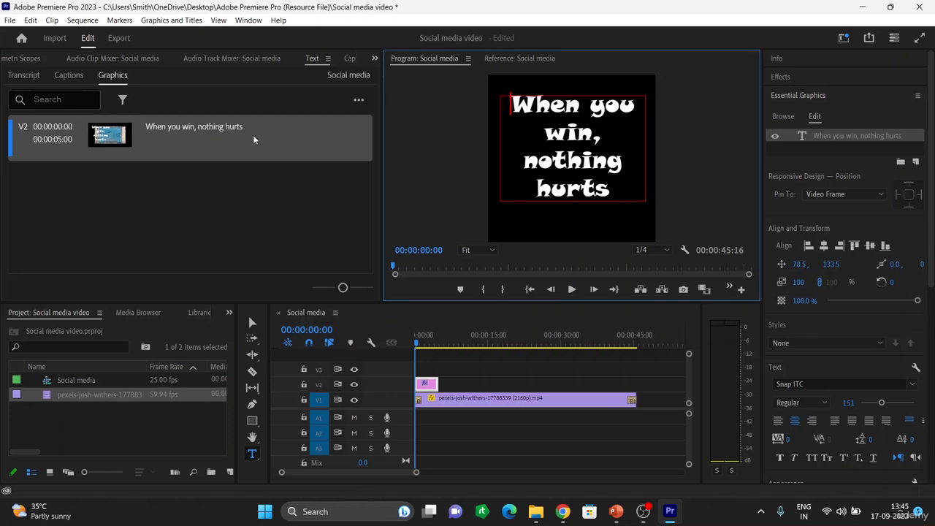
Resize the caption's text box and move it to about position 67.5, 282.5 in the frame
click(251, 329)
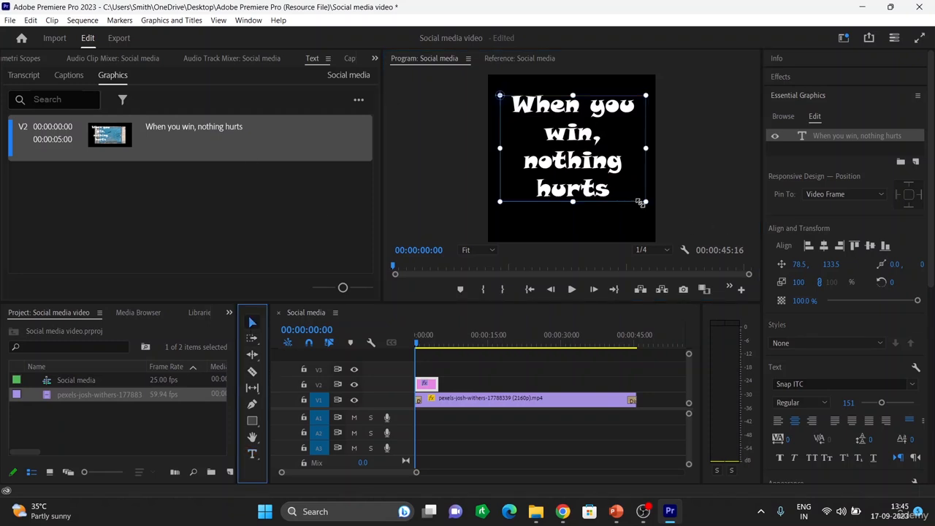
mouse_move(646, 201)
mouse_down()
mouse_move(627, 184)
mouse_move(648, 195)
mouse_move(644, 208)
mouse_up()
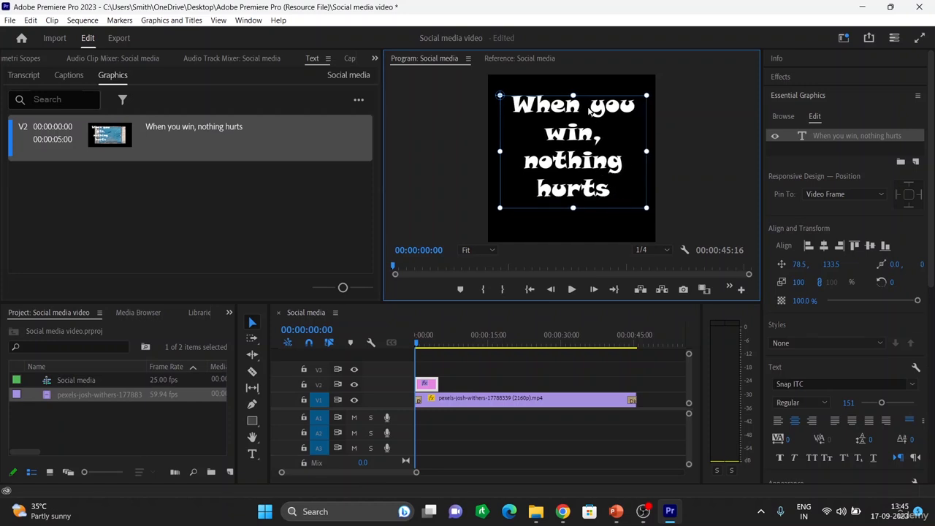
drag(573, 93, 570, 76)
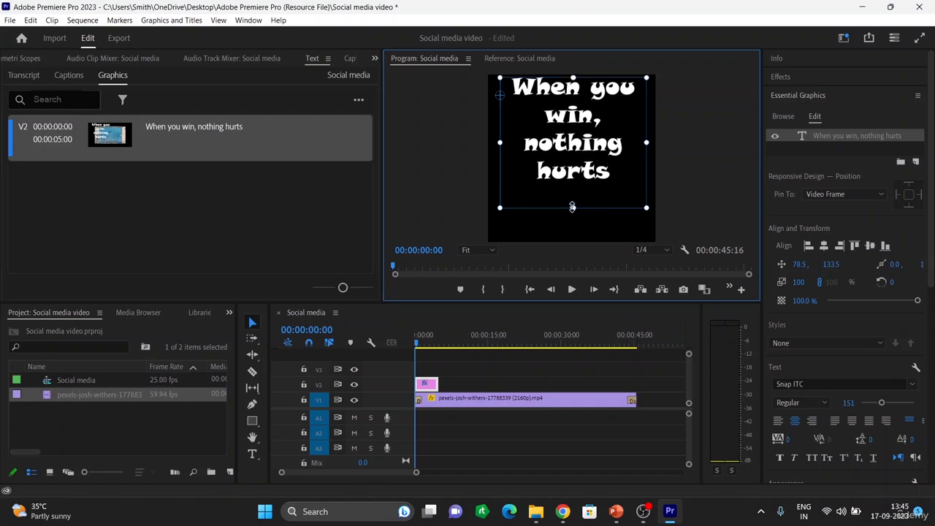
drag(573, 207, 567, 189)
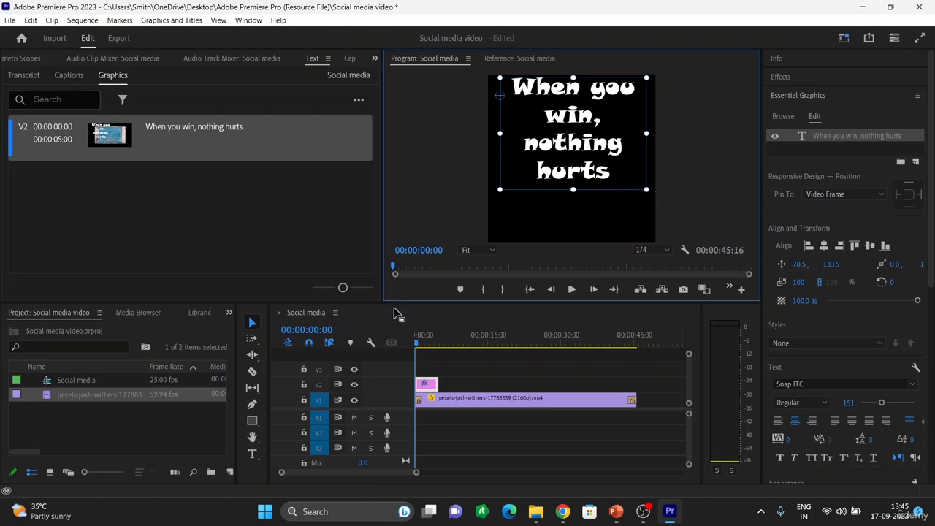
drag(630, 119, 629, 141)
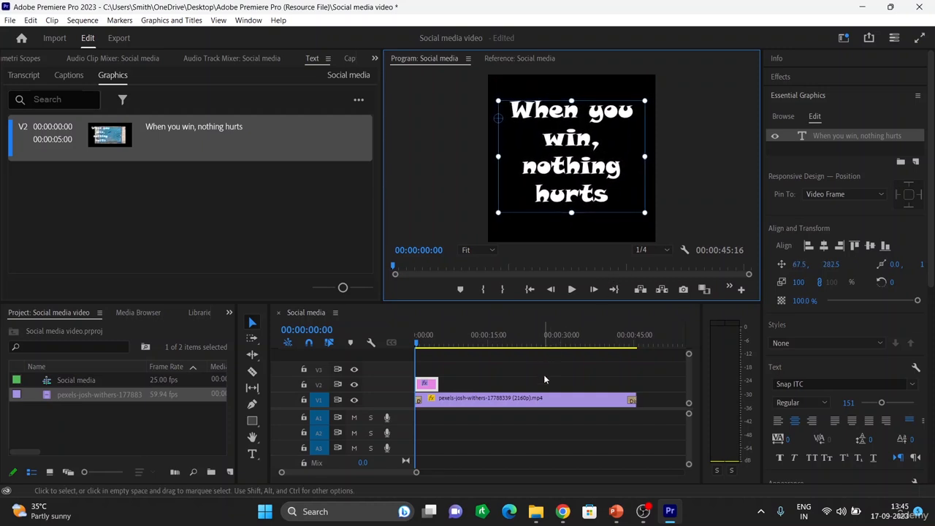
Play the sequence briefly, stop it, and return the playhead to the start
key(space)
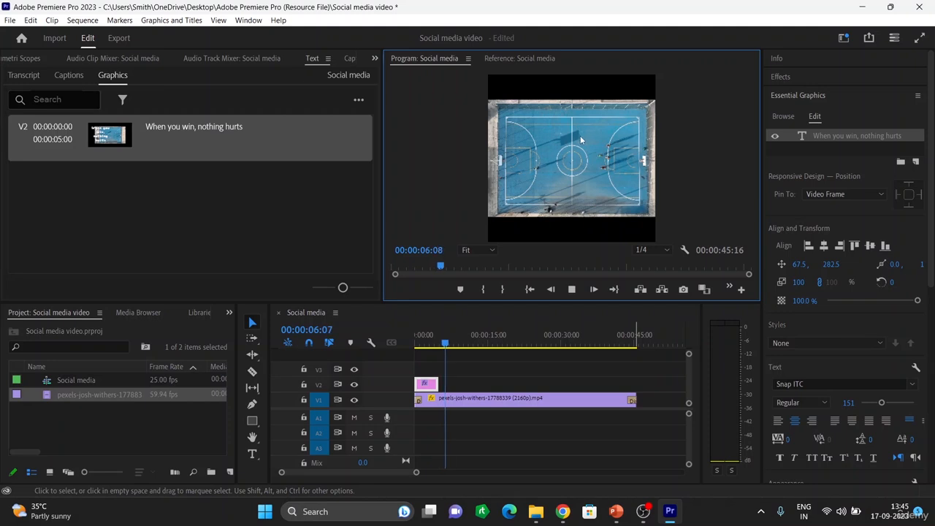
key(space)
click(424, 392)
drag(445, 343, 410, 348)
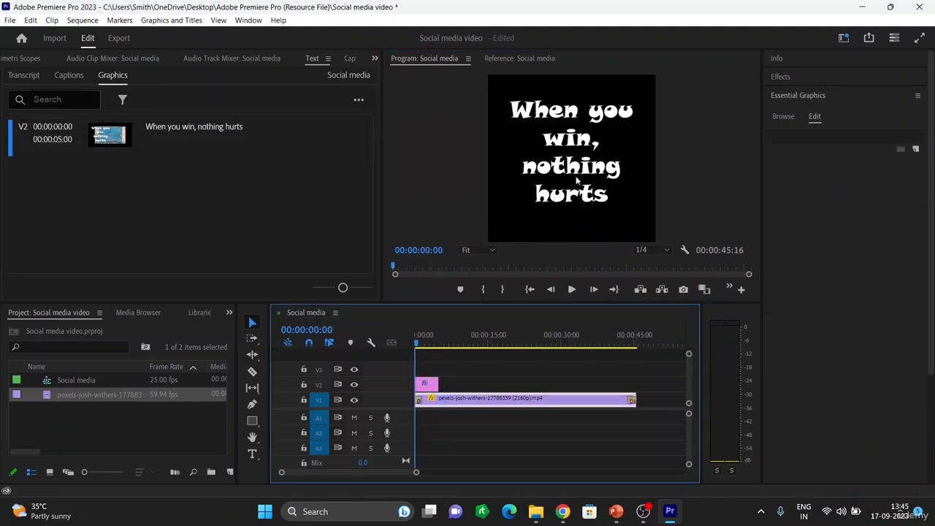
click(427, 385)
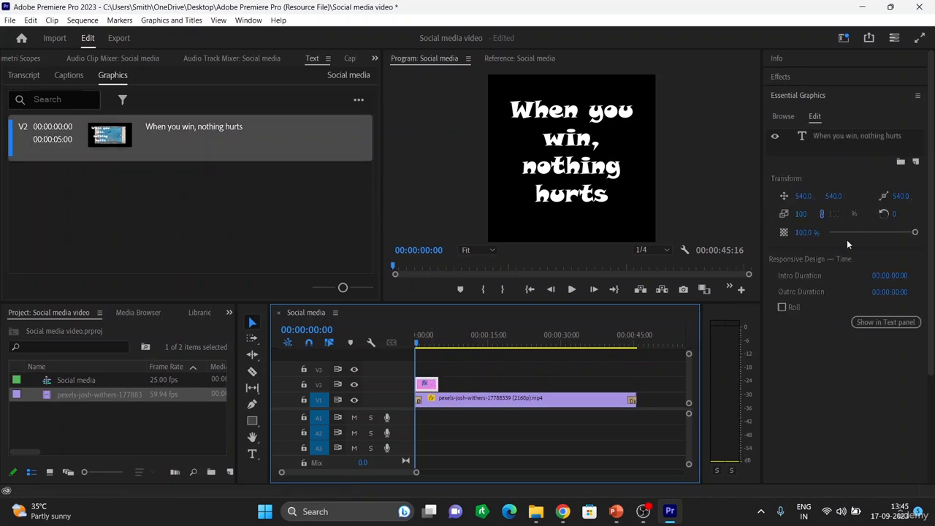
click(781, 78)
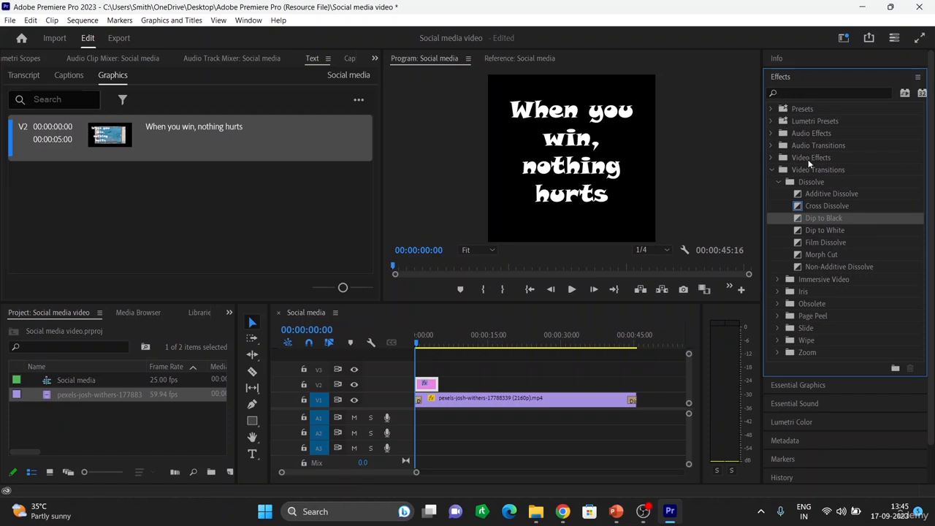
click(431, 386)
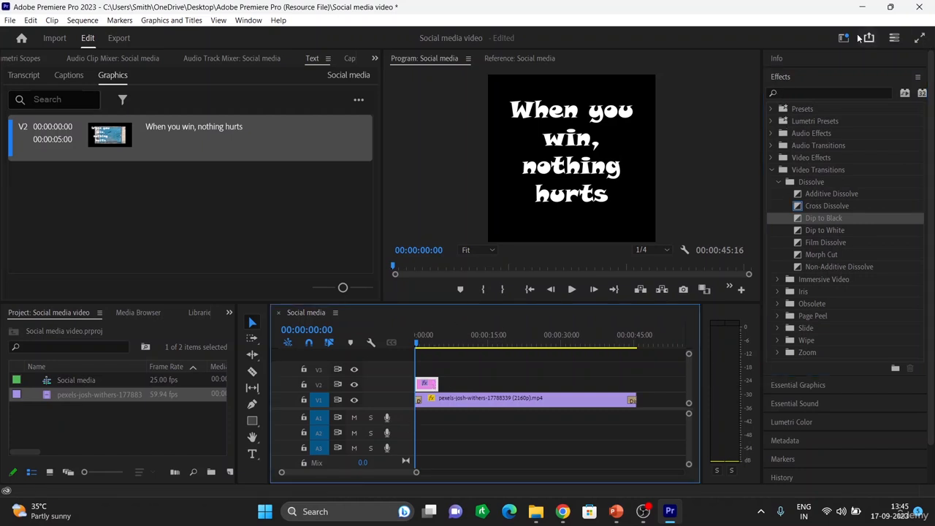
click(780, 78)
click(780, 78)
click(590, 167)
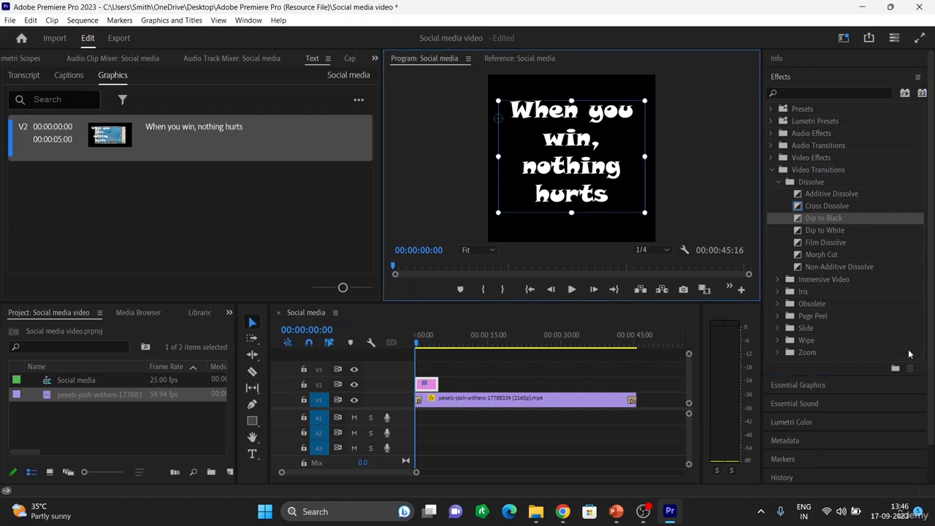
scroll(816, 380, down, 1)
scroll(840, 340, up, 1)
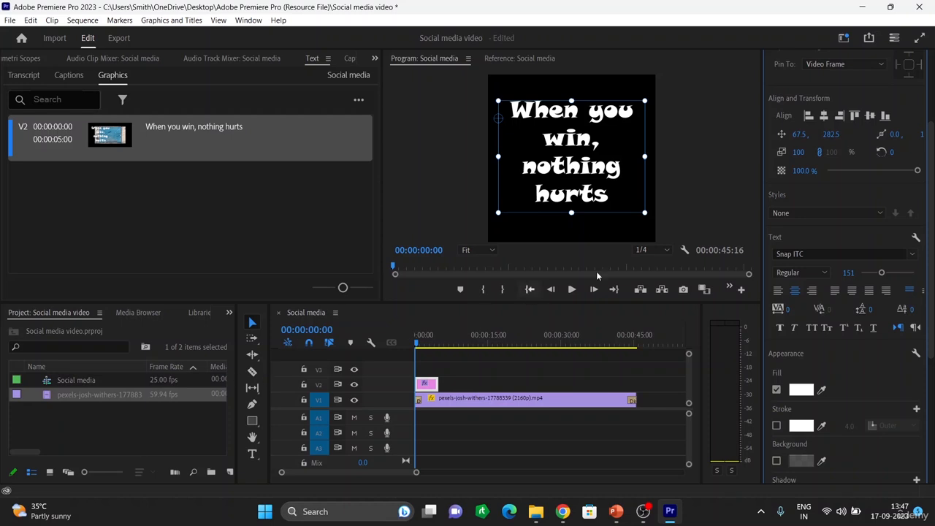
scroll(825, 269, up, 1)
scroll(844, 239, up, 2)
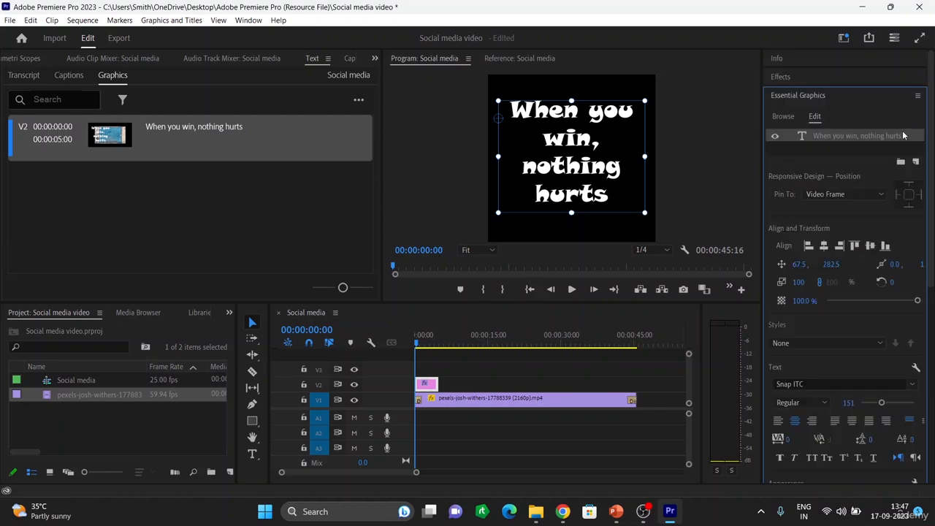
click(775, 136)
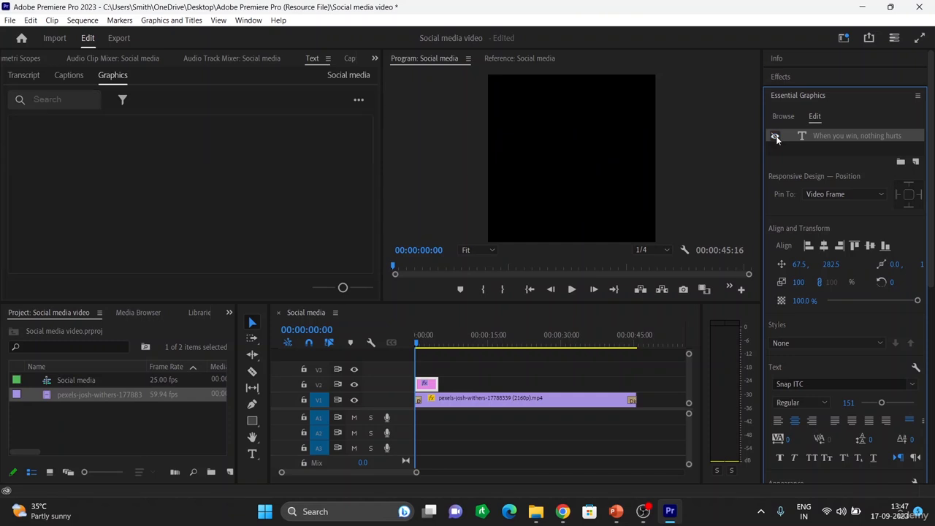
click(775, 137)
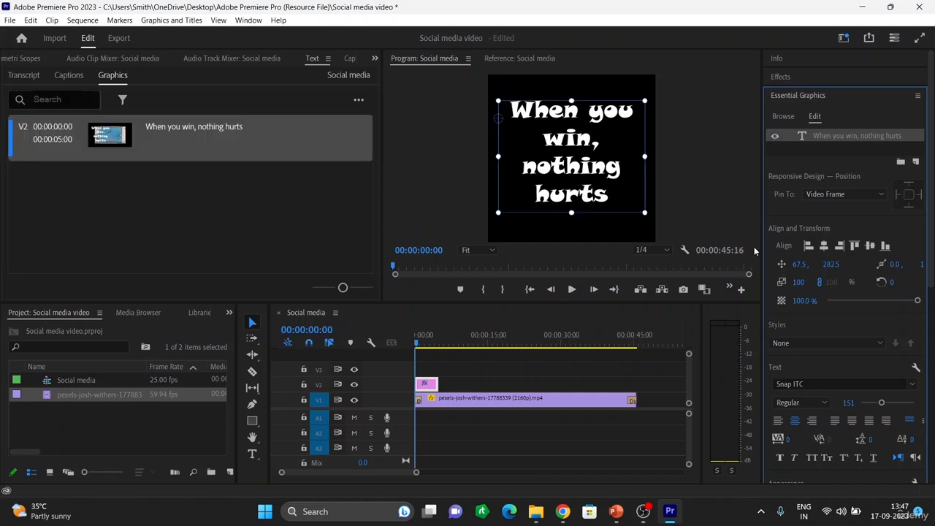
Set the caption's fill colour to black, 000000
scroll(868, 402, down, 1)
scroll(852, 376, down, 3)
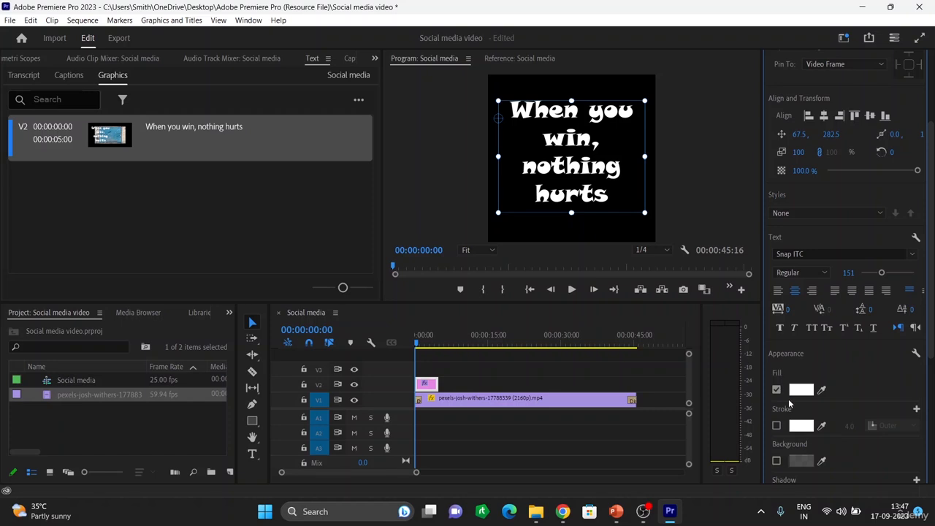
click(800, 389)
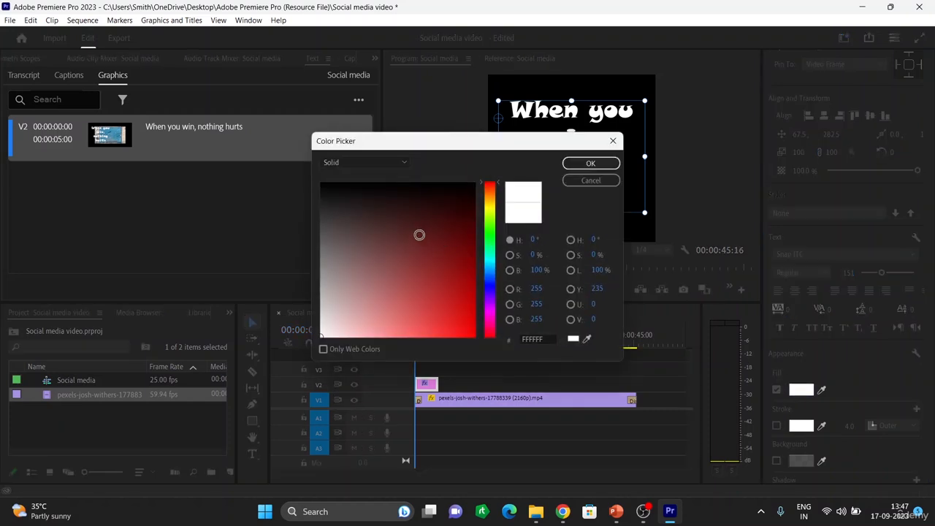
drag(450, 133, 214, 87)
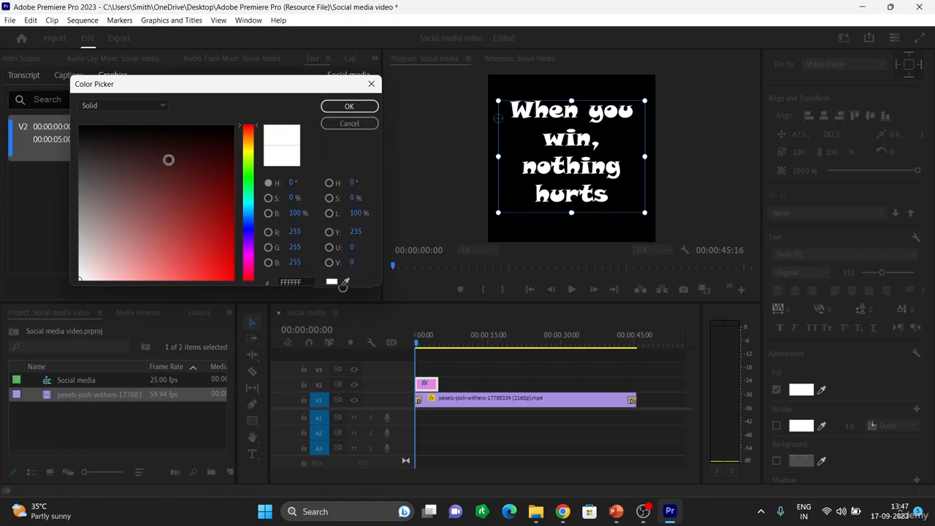
click(153, 160)
click(164, 191)
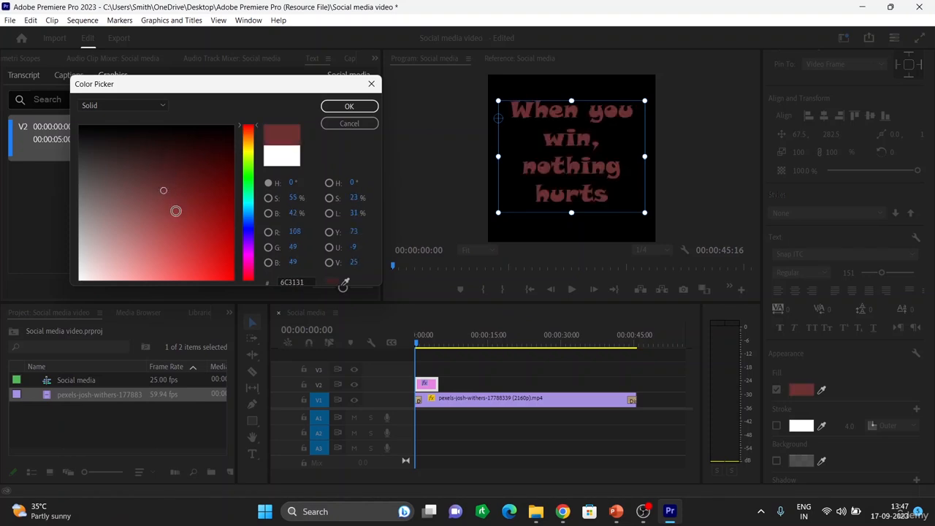
mouse_move(176, 212)
mouse_down()
mouse_move(182, 203)
mouse_move(177, 212)
mouse_up()
click(182, 220)
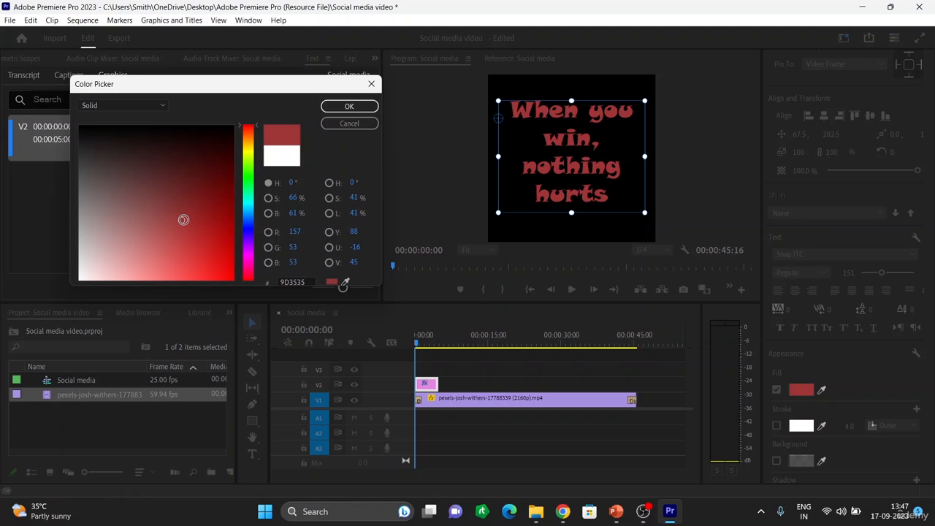
drag(183, 219, 75, 119)
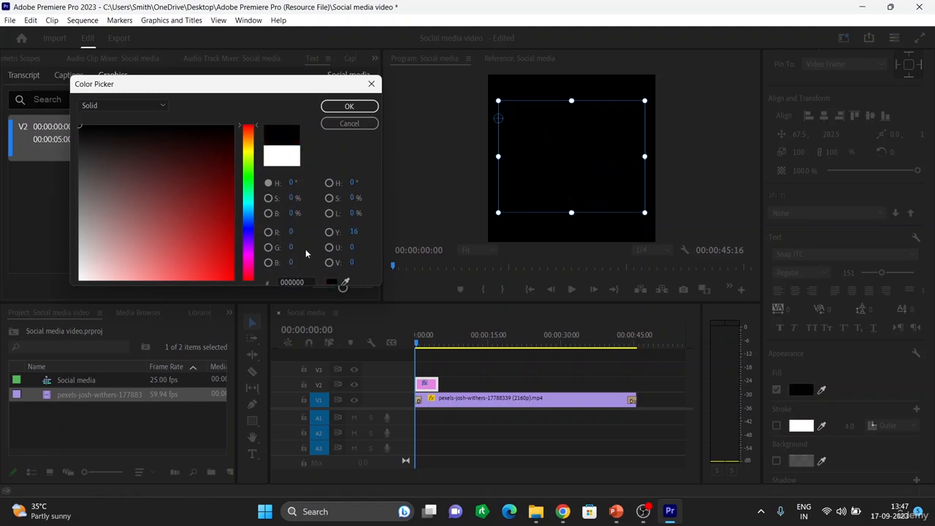
click(326, 110)
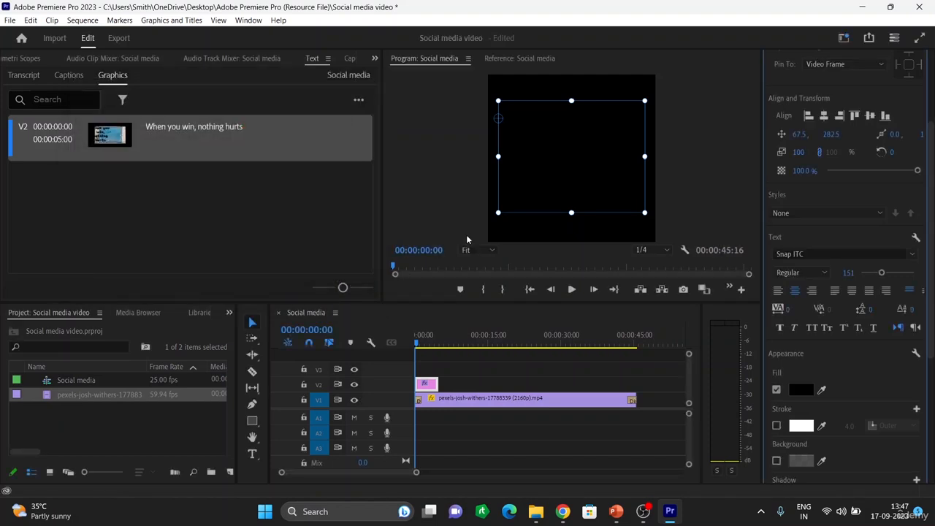
Preview playback, then reopen Essential Graphics editing with the caption clip selected
key(space)
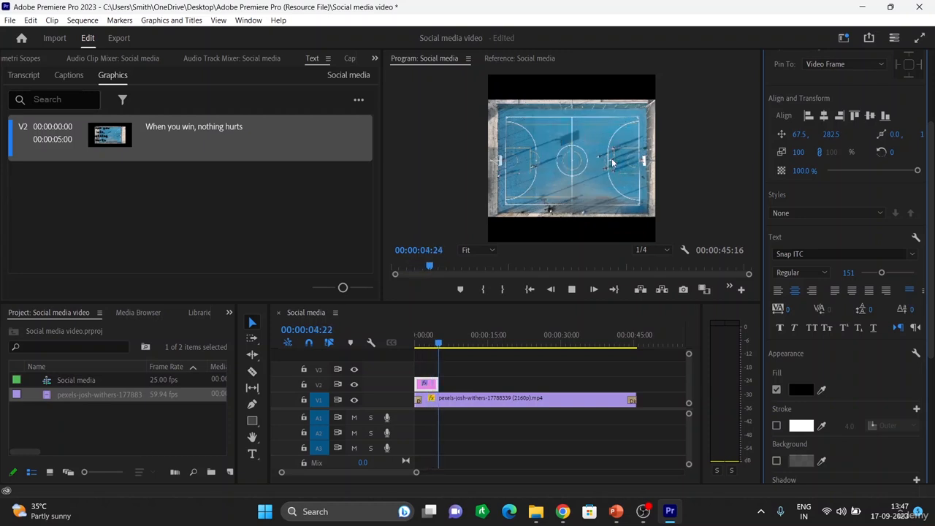
click(597, 363)
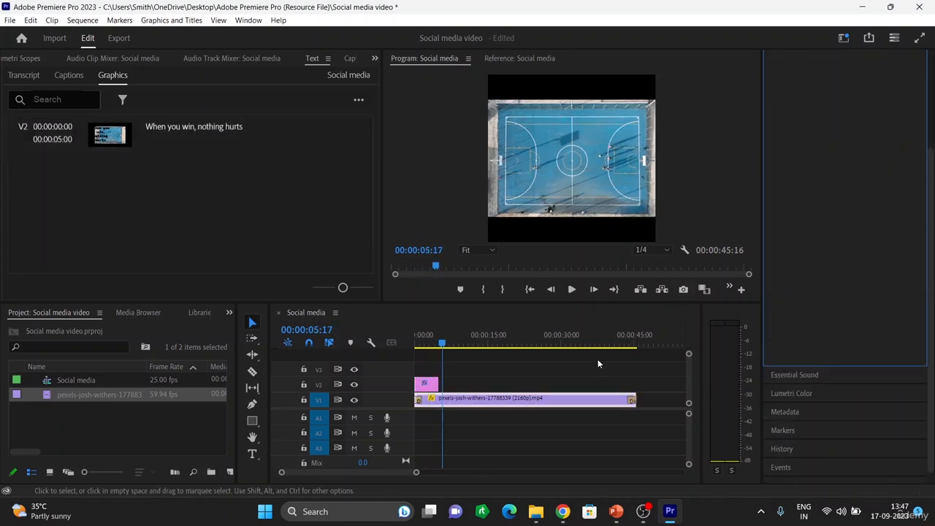
scroll(901, 213, up, 2)
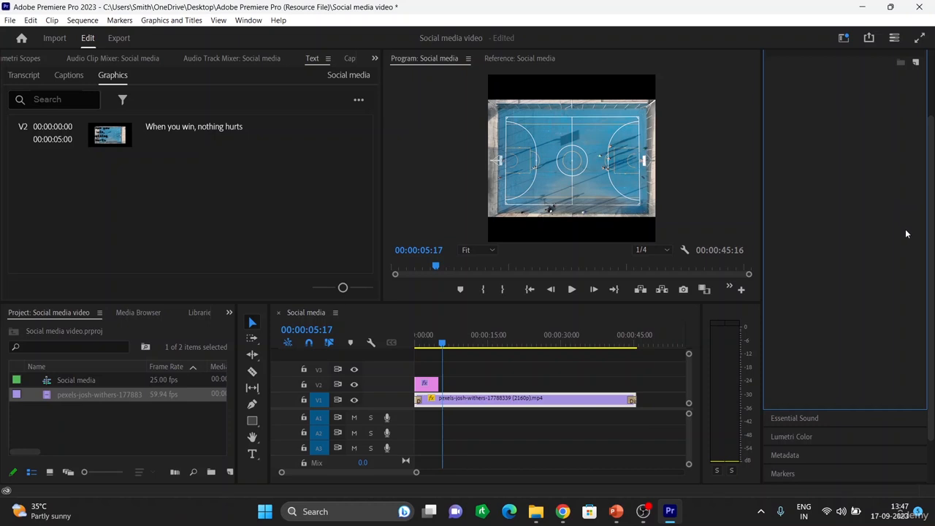
click(787, 417)
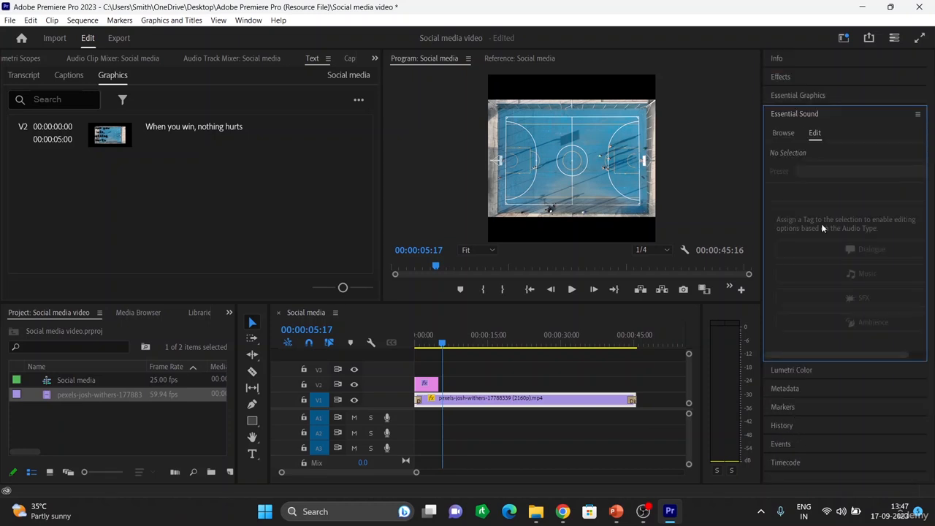
click(806, 94)
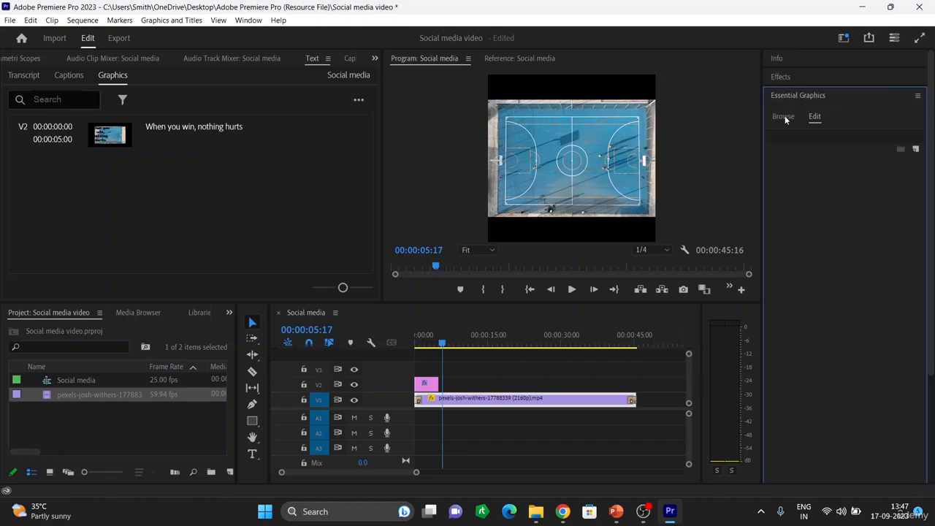
click(814, 116)
click(423, 385)
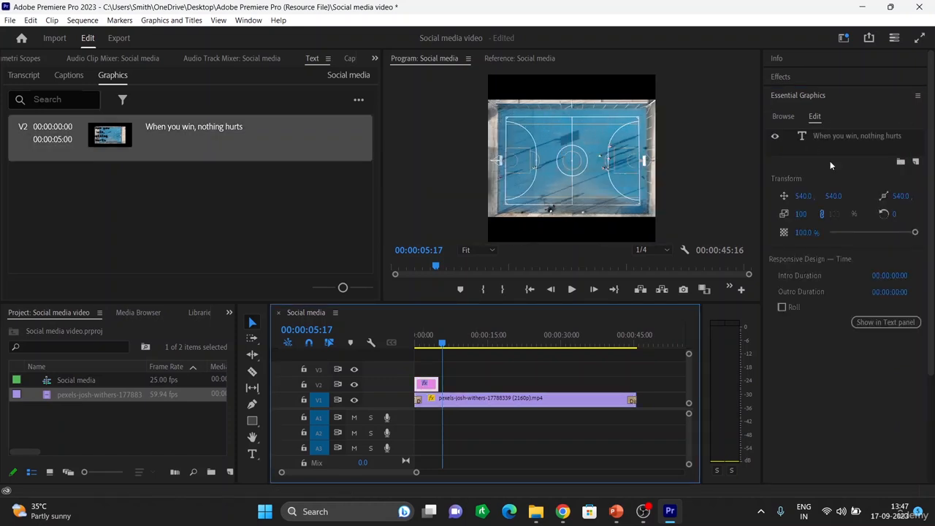
click(783, 117)
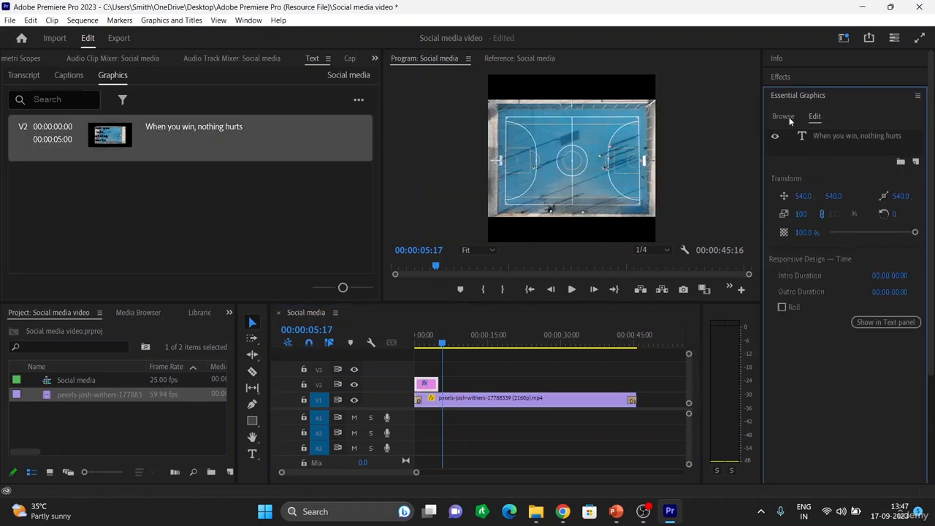
click(815, 117)
Select the caption text and add a white outer stroke with a width of 10
click(429, 387)
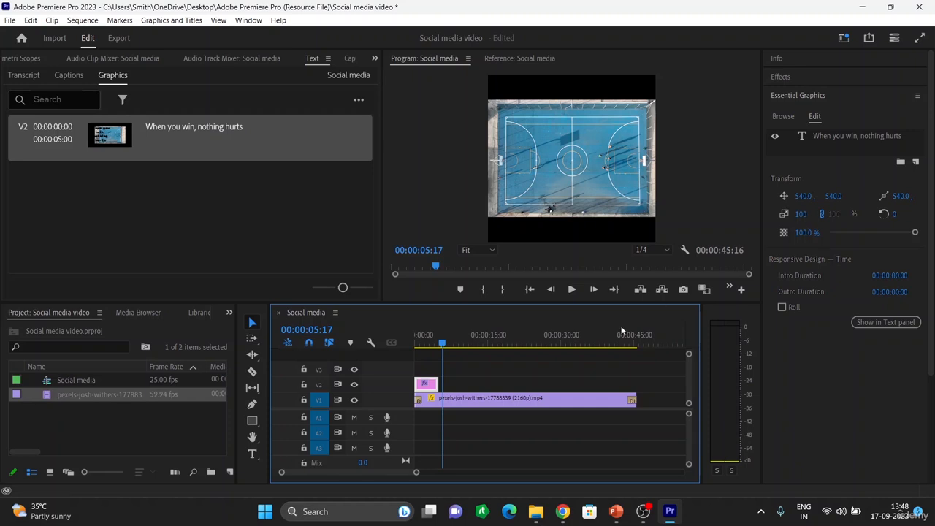
drag(441, 343, 429, 344)
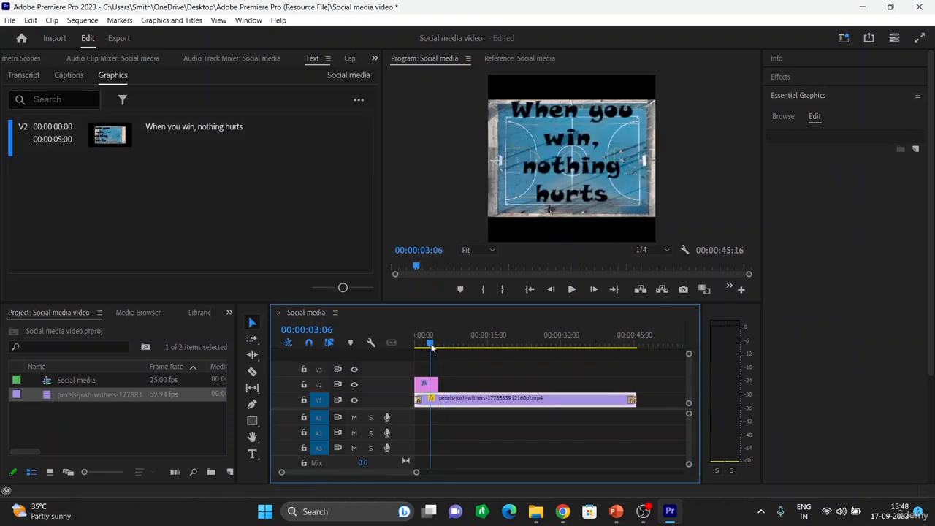
click(423, 387)
click(566, 165)
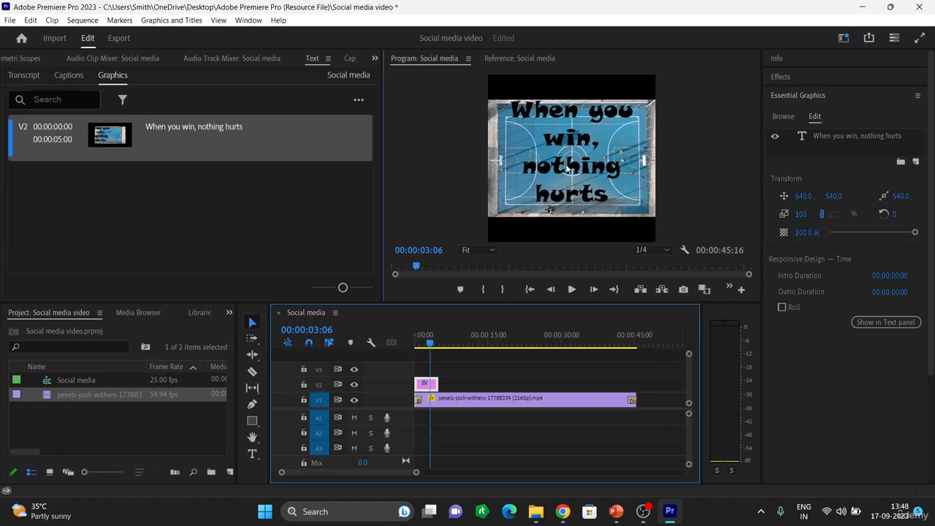
scroll(856, 344, down, 4)
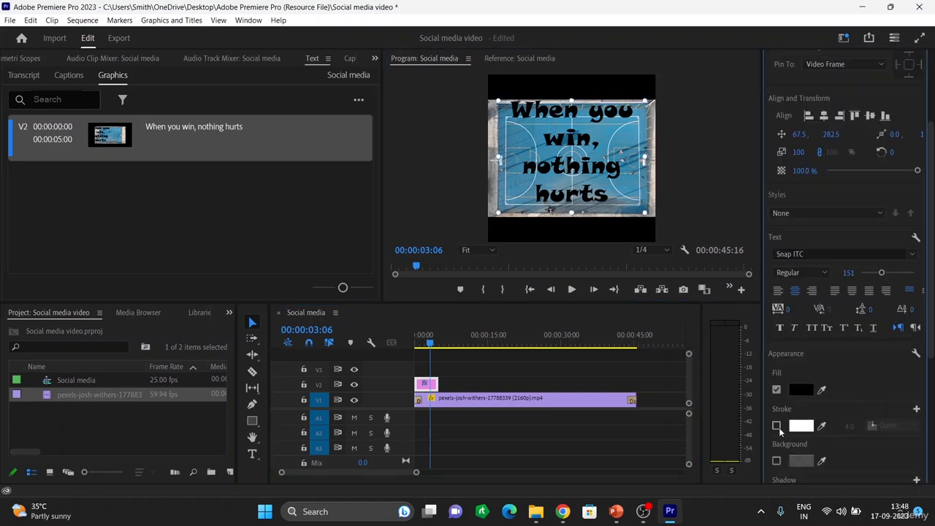
click(777, 426)
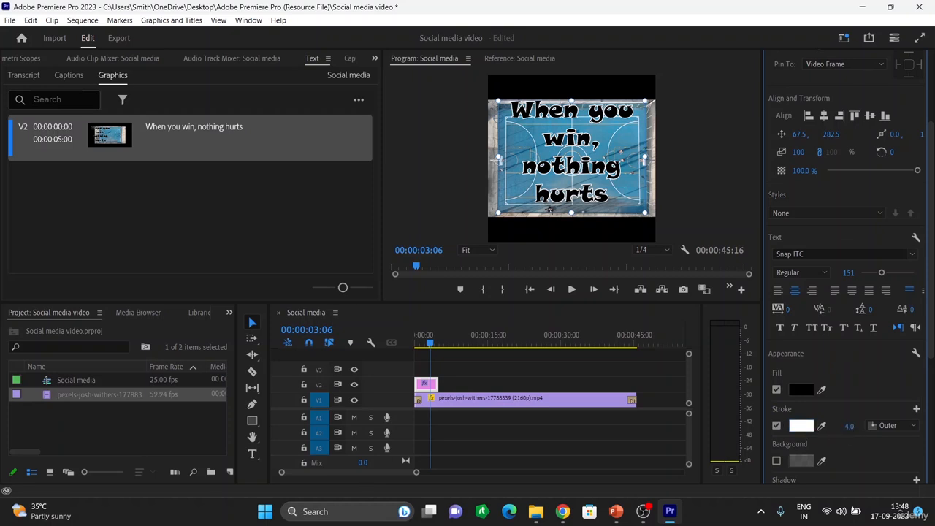
drag(849, 426, 843, 426)
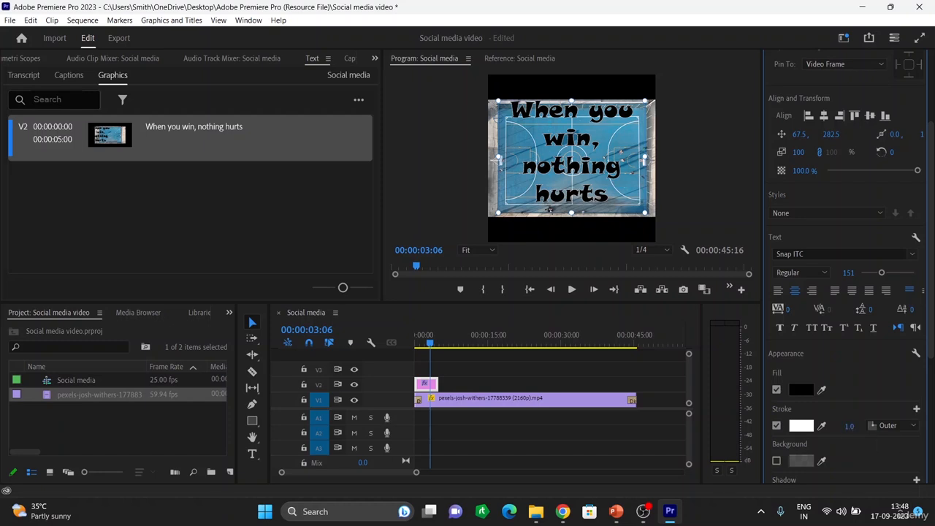
mouse_move(849, 426)
mouse_down()
mouse_move(855, 431)
mouse_move(848, 431)
mouse_up()
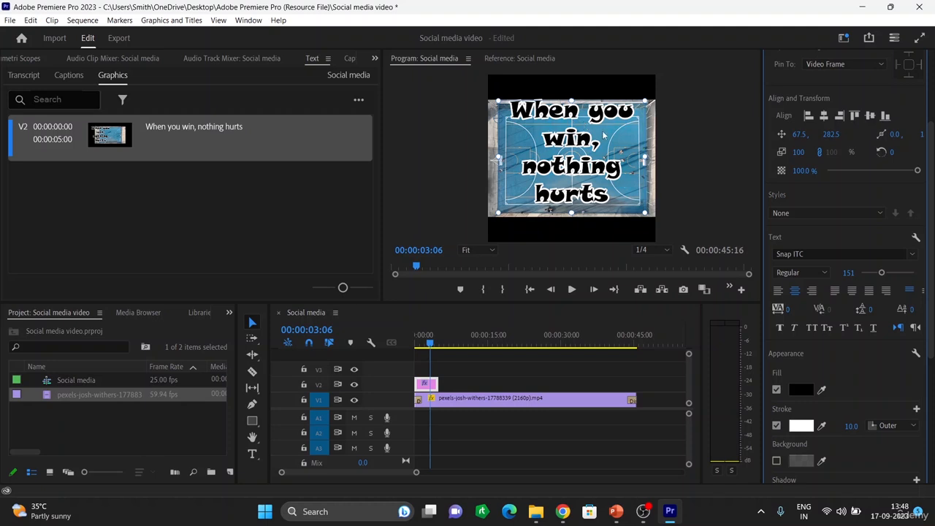
Nudge the caption down and right, and enable a text background at 45% opacity, size 1.7, corner radius 71
drag(604, 134, 615, 138)
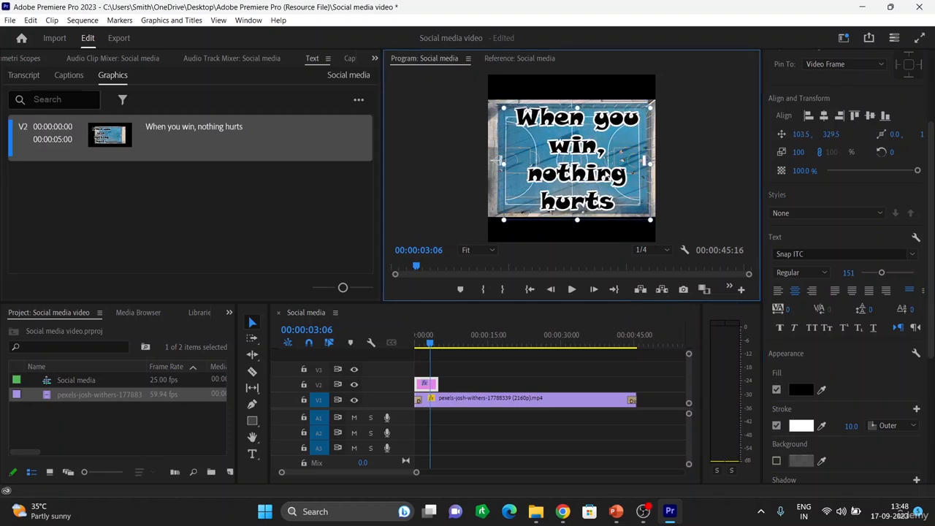
scroll(867, 388, down, 2)
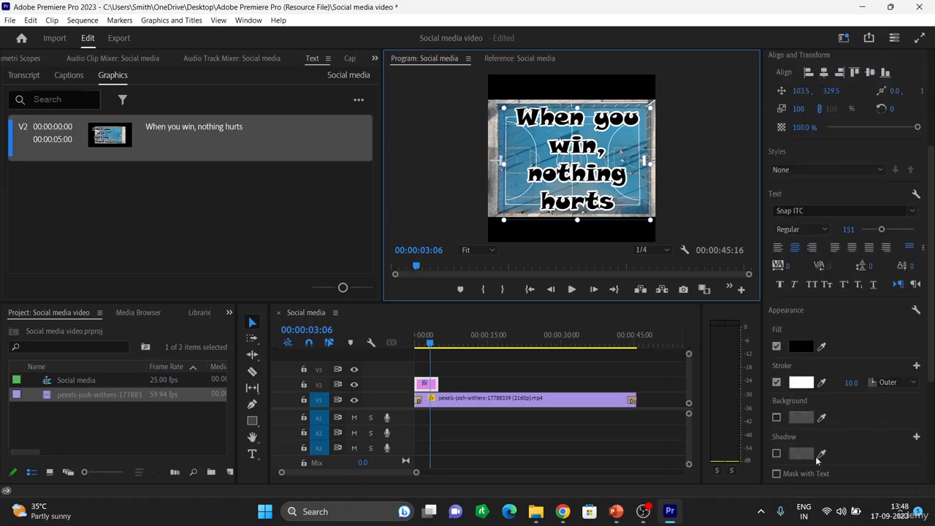
click(777, 417)
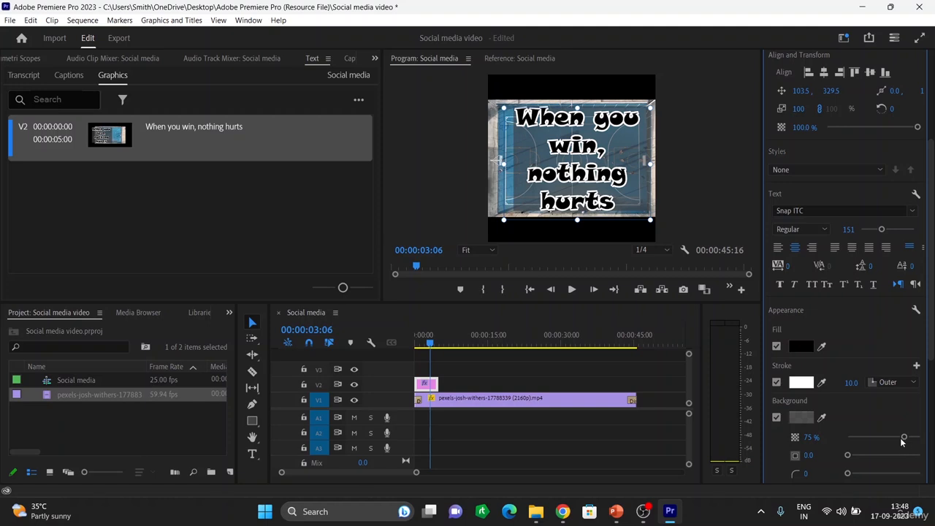
drag(904, 437, 881, 437)
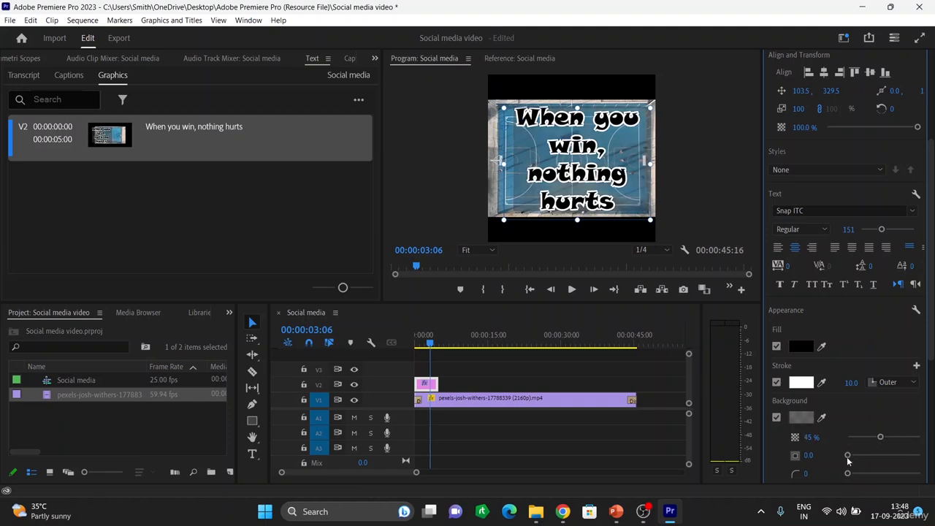
drag(848, 473, 902, 476)
mouse_move(848, 455)
mouse_down()
mouse_move(877, 464)
mouse_move(849, 468)
mouse_up()
Enable a drop shadow on the caption with 84% opacity and distance 0
scroll(842, 395, down, 1)
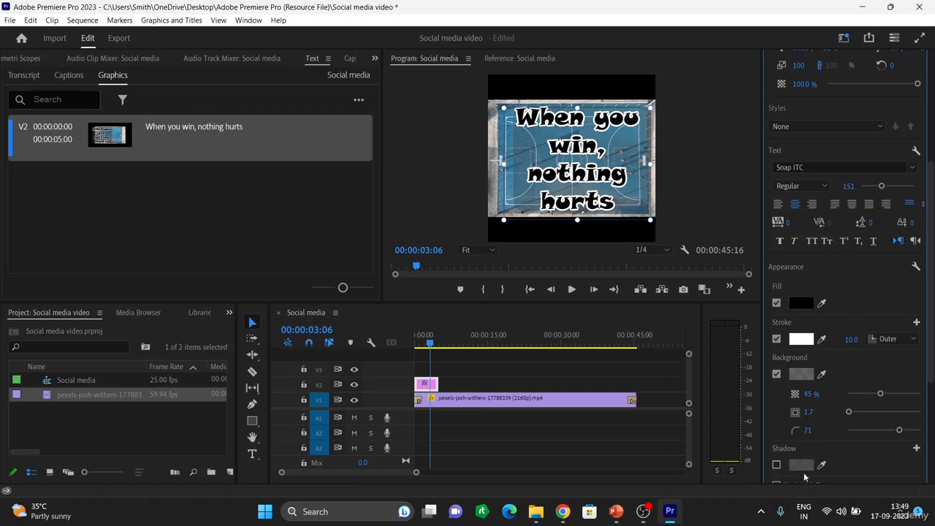
click(776, 465)
scroll(824, 427, down, 1)
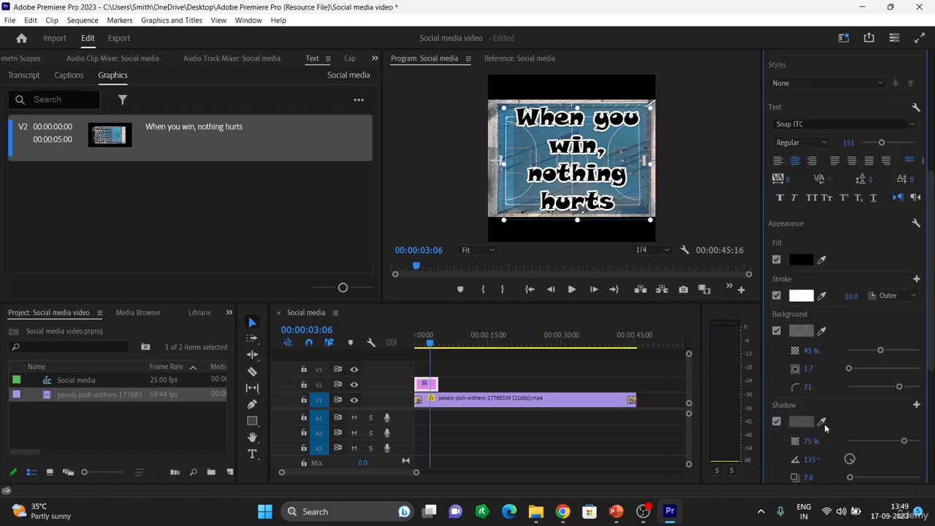
scroll(824, 427, down, 1)
mouse_move(903, 400)
mouse_down()
mouse_move(881, 406)
mouse_move(909, 407)
mouse_up()
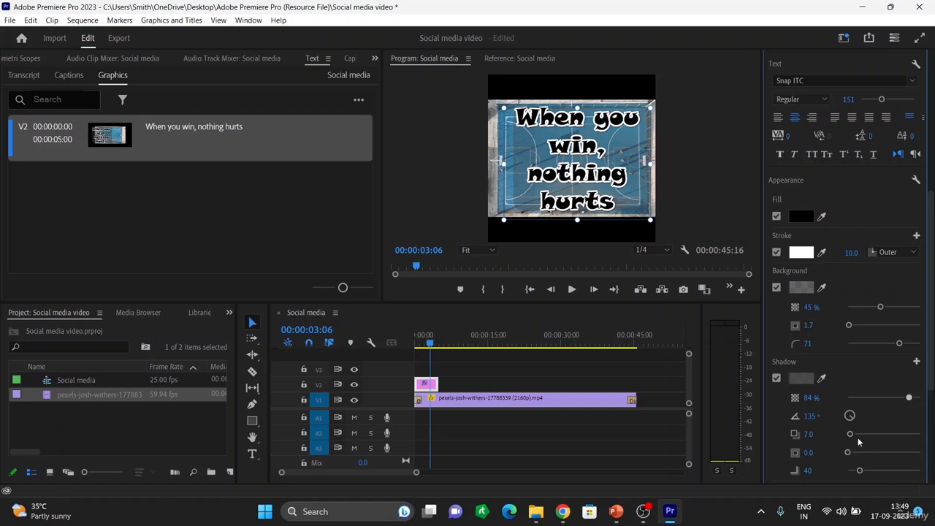
mouse_move(852, 435)
mouse_down()
mouse_move(899, 441)
mouse_move(840, 422)
mouse_up()
Preview the styled caption by playing the sequence from the start
scroll(876, 454, down, 1)
scroll(868, 438, down, 1)
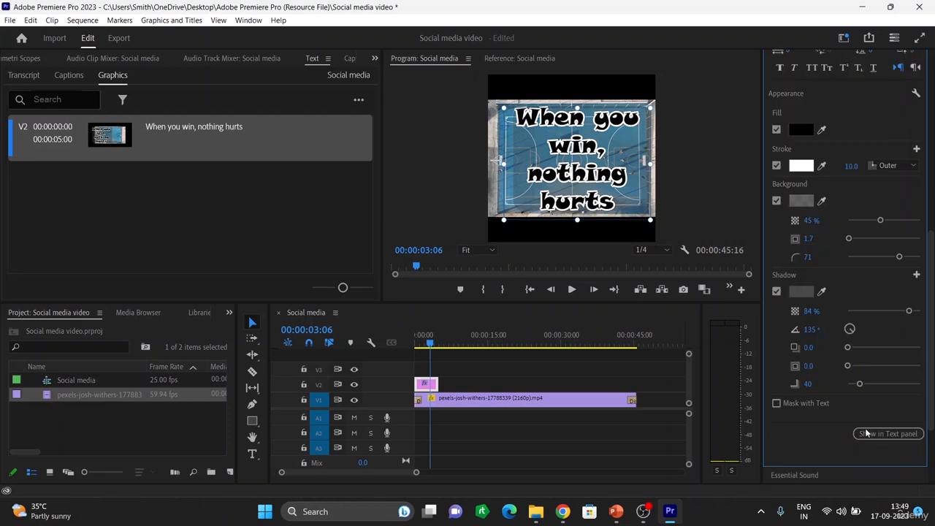
scroll(862, 296, up, 1)
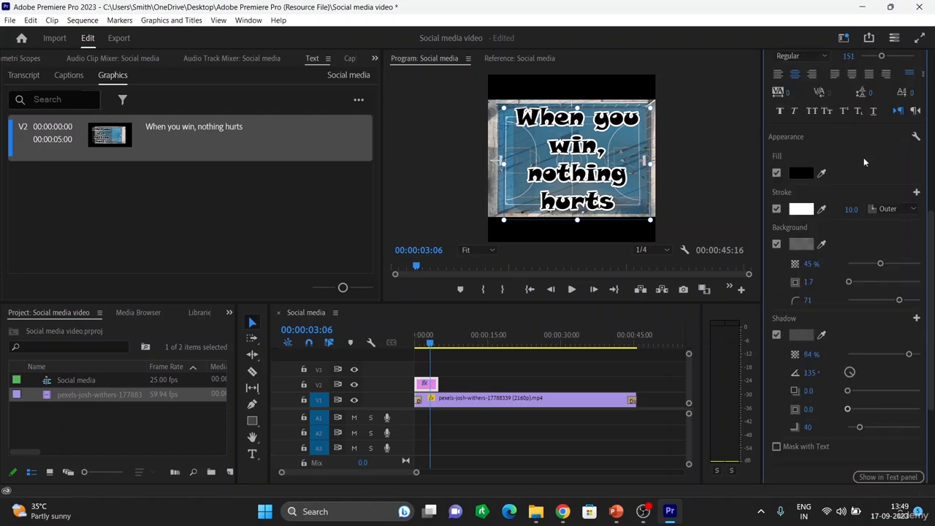
key(Home)
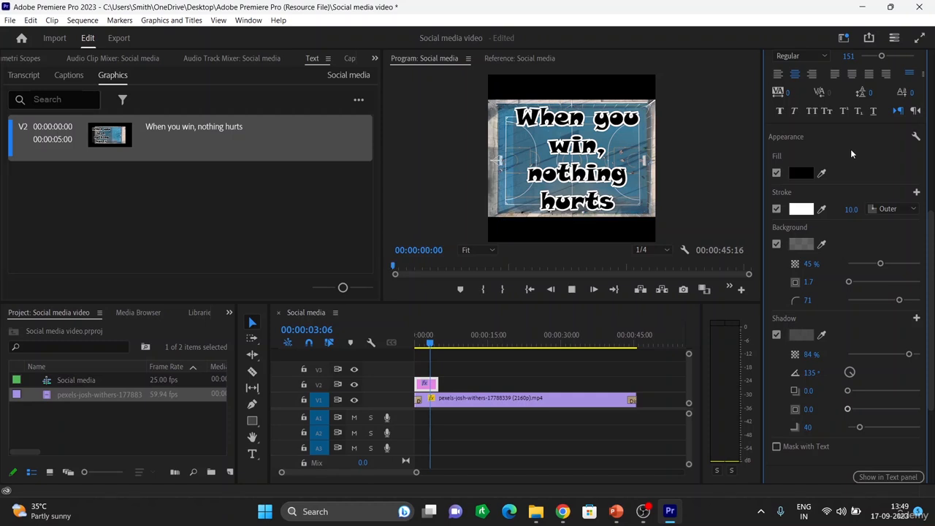
key(space)
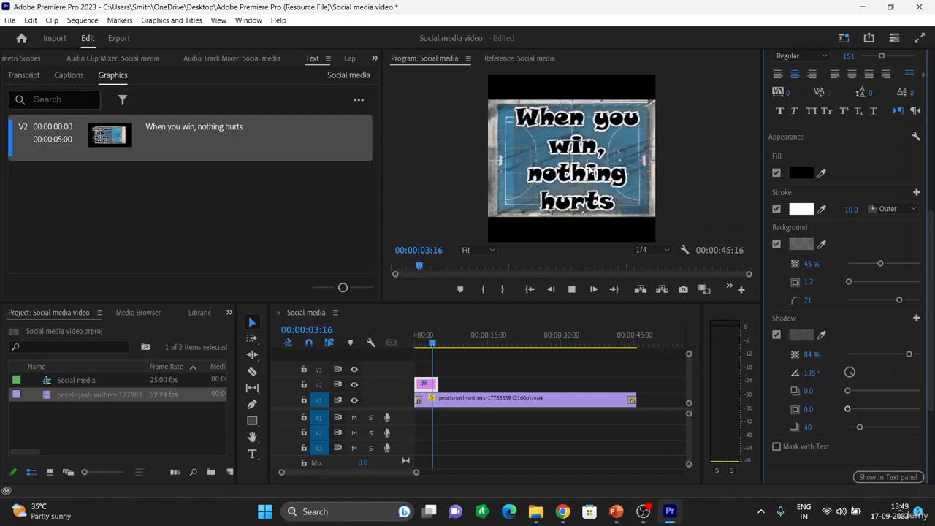
click(585, 154)
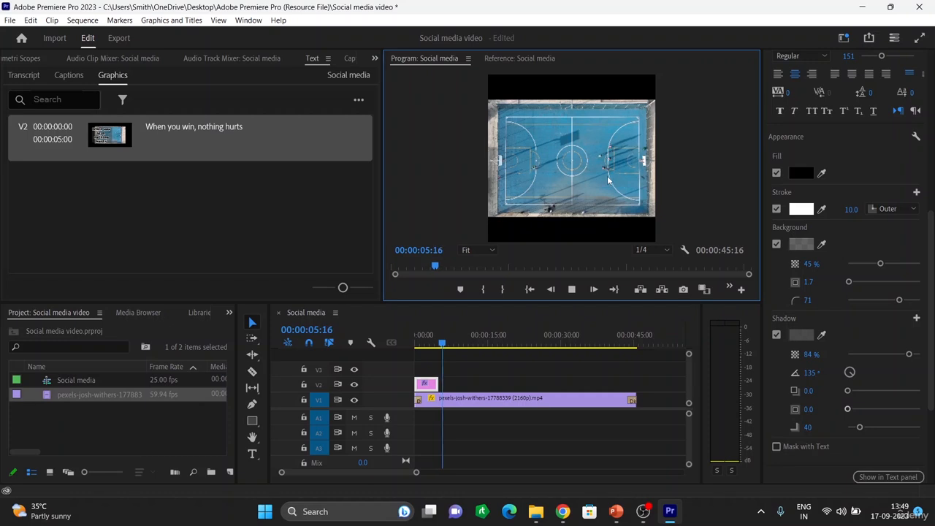
key(space)
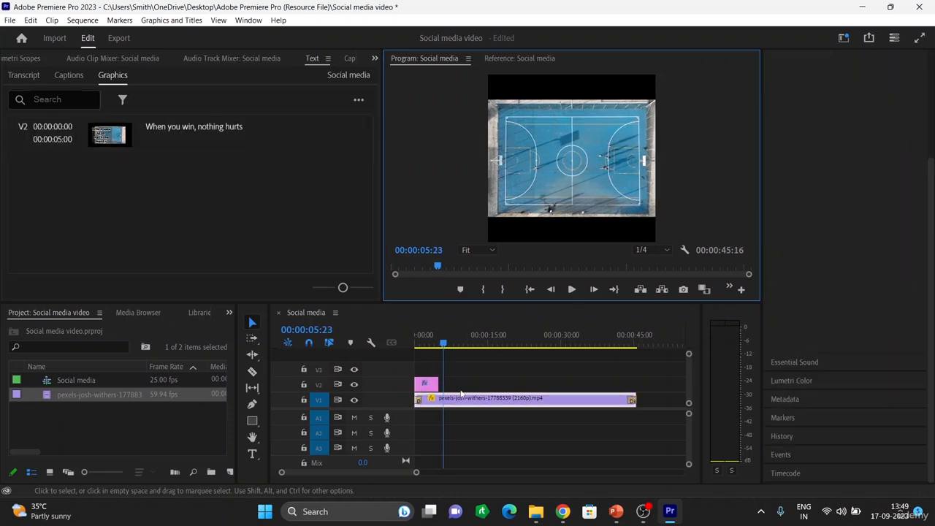
Reposition the caption in the frame to about position 56.5, 289.5
click(430, 387)
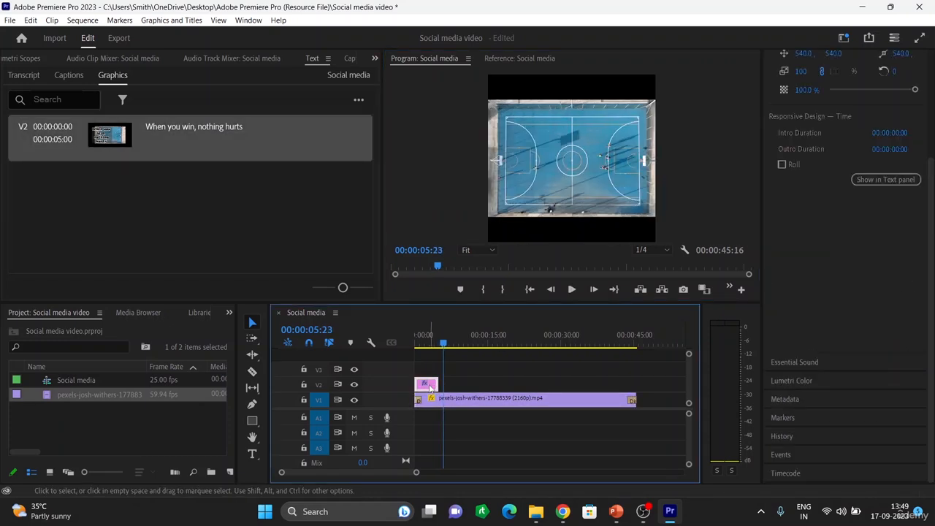
drag(445, 349, 420, 344)
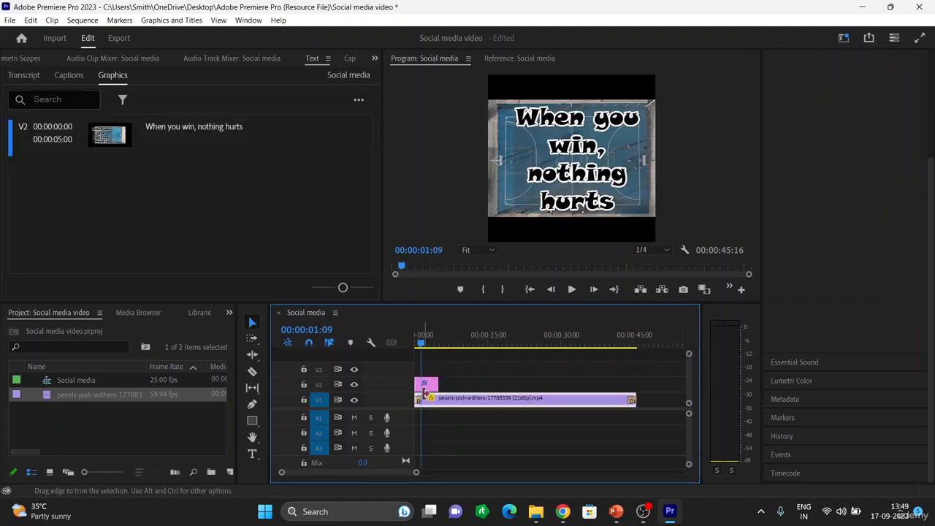
click(429, 384)
click(571, 170)
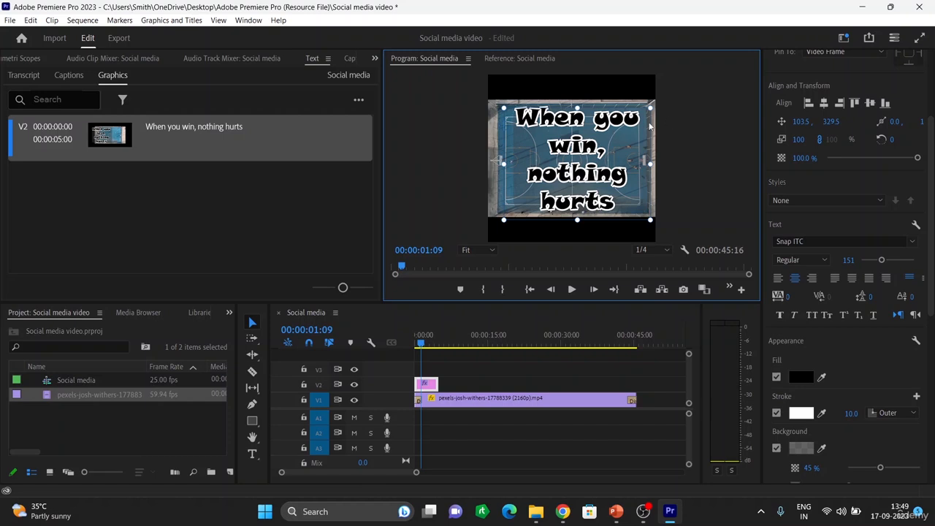
mouse_move(631, 137)
mouse_down()
mouse_move(622, 135)
mouse_move(632, 130)
mouse_up()
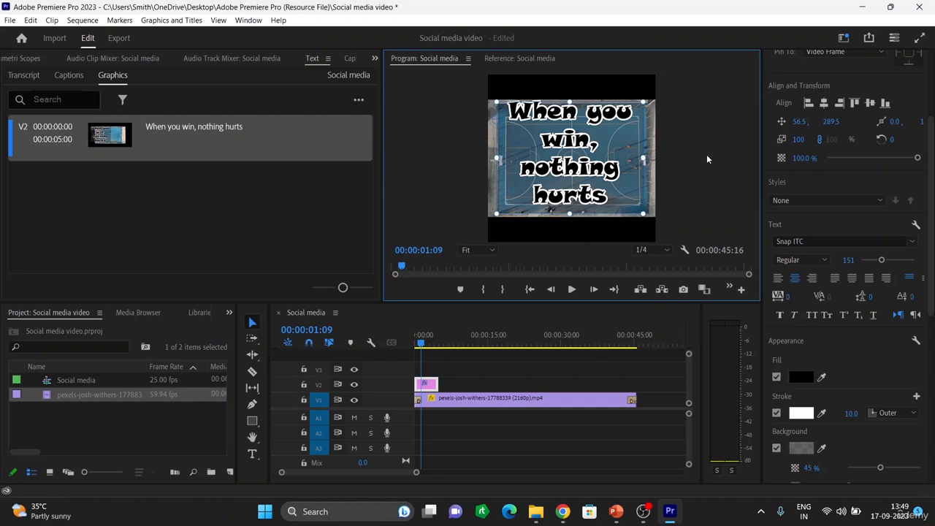
click(686, 170)
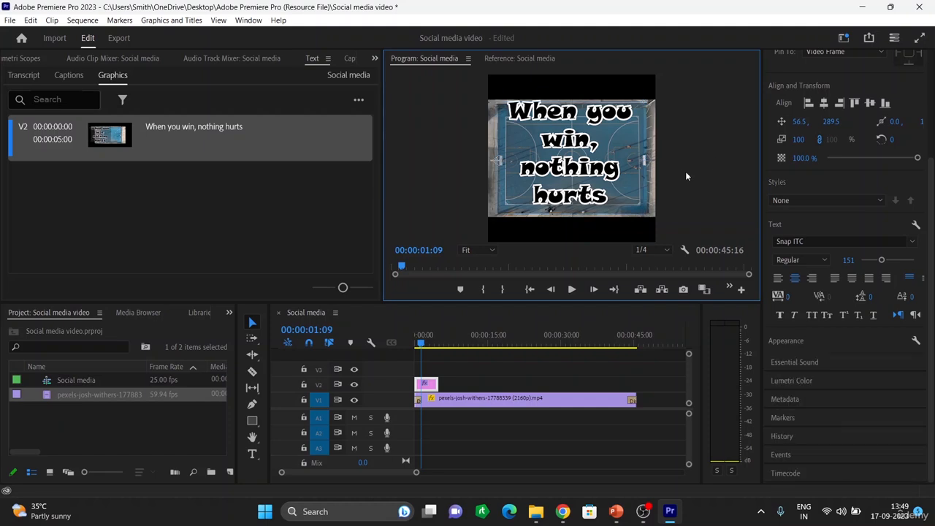
Play the start of the sequence briefly to check the caption placement
click(408, 343)
key(space)
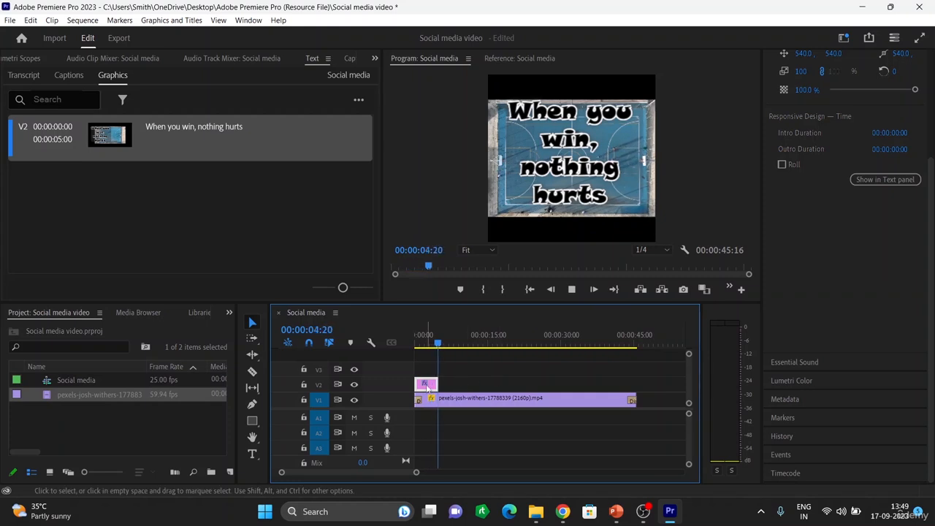
key(space)
drag(439, 347, 421, 346)
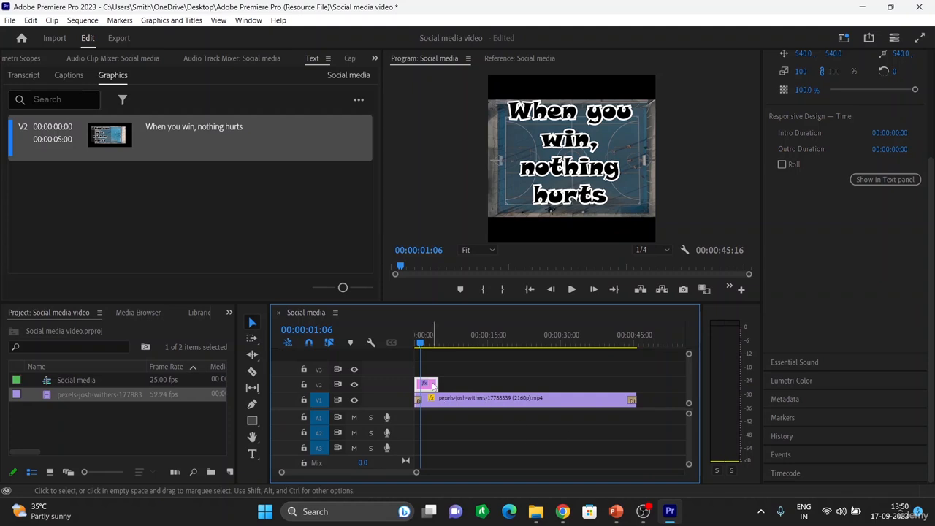
Turn off the caption's background and drop shadow, and return the playhead to the start
scroll(883, 202, up, 1)
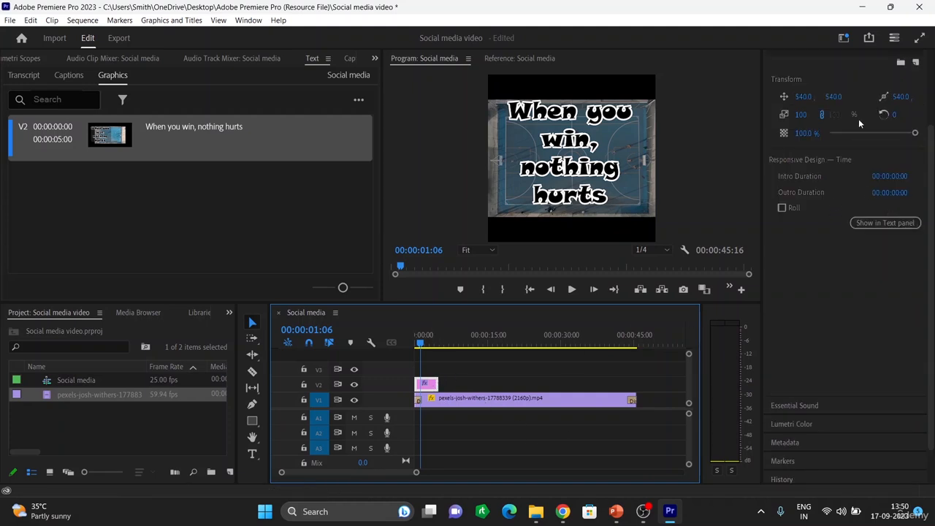
scroll(855, 157, up, 1)
click(596, 182)
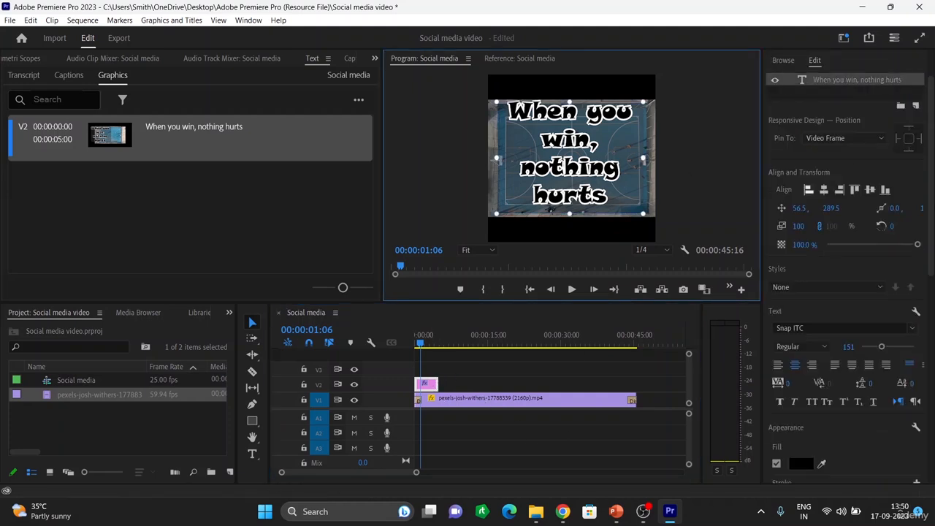
scroll(818, 407, down, 1)
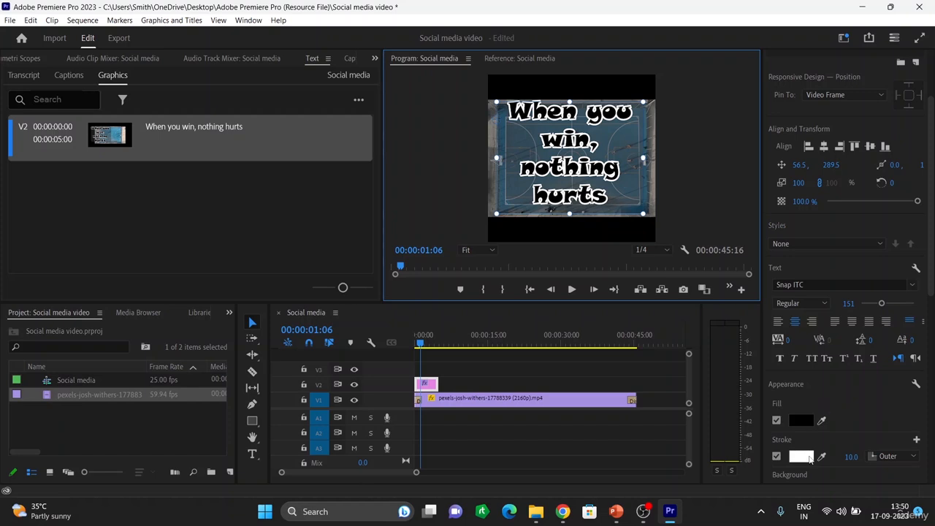
scroll(810, 458, down, 2)
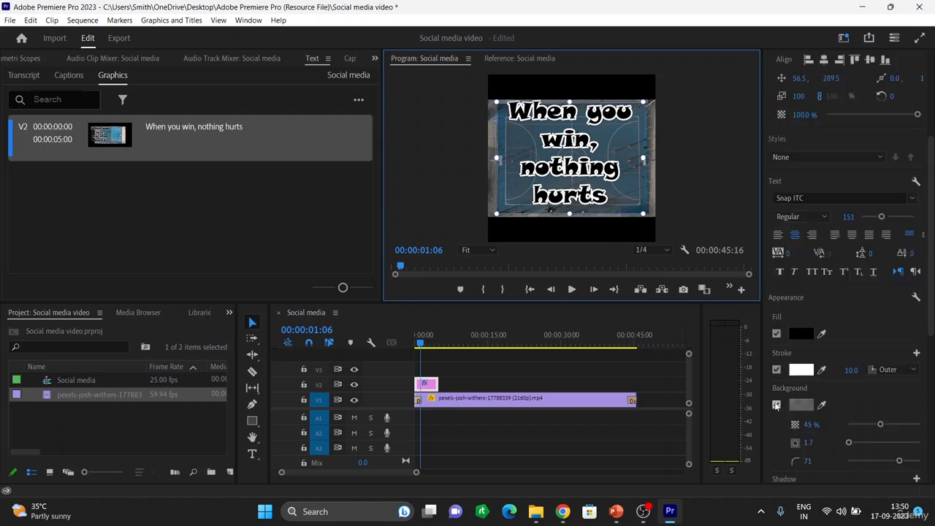
click(776, 405)
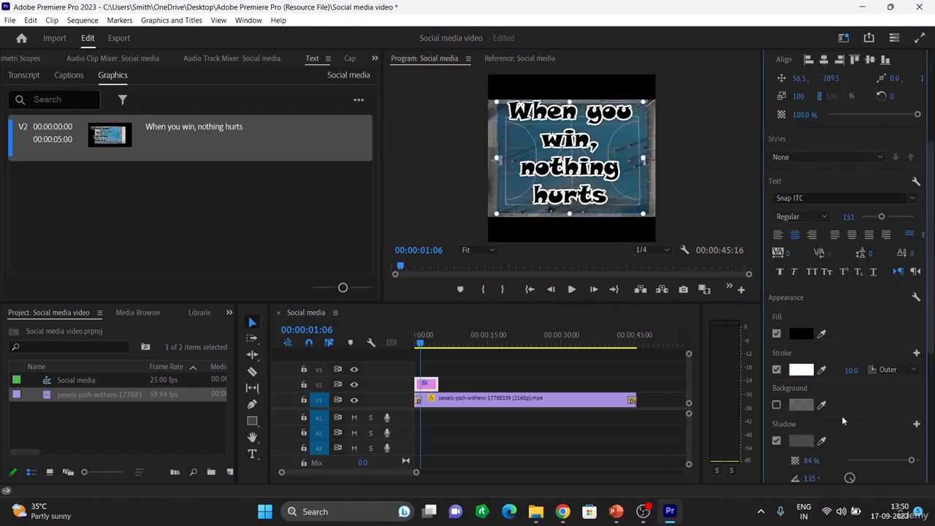
scroll(842, 422, down, 2)
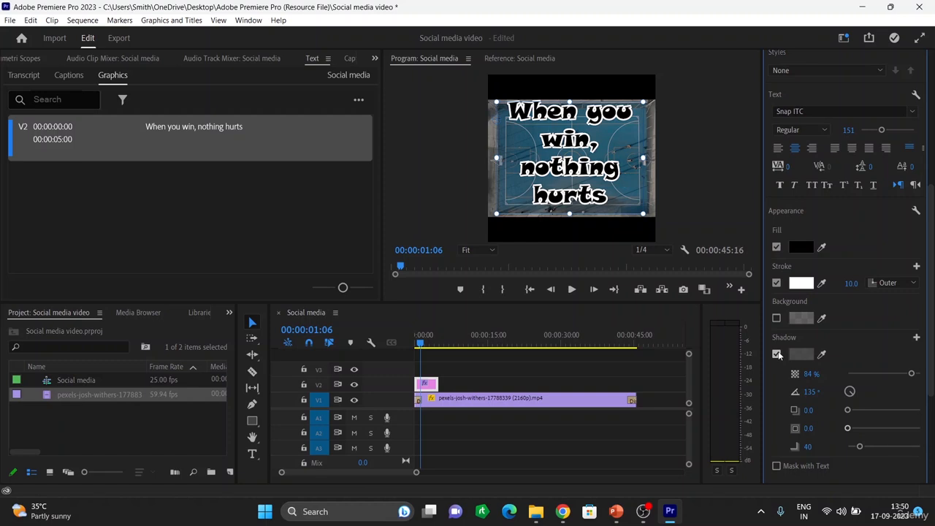
click(777, 354)
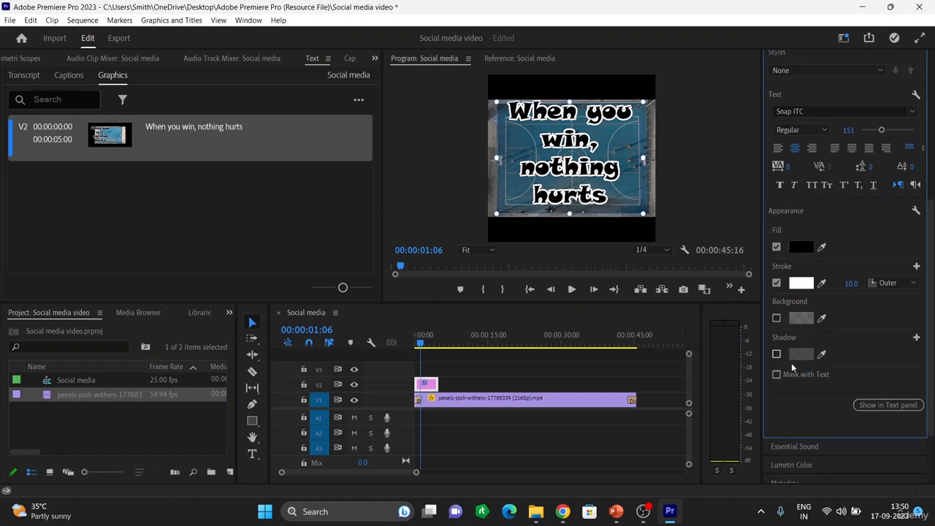
click(417, 343)
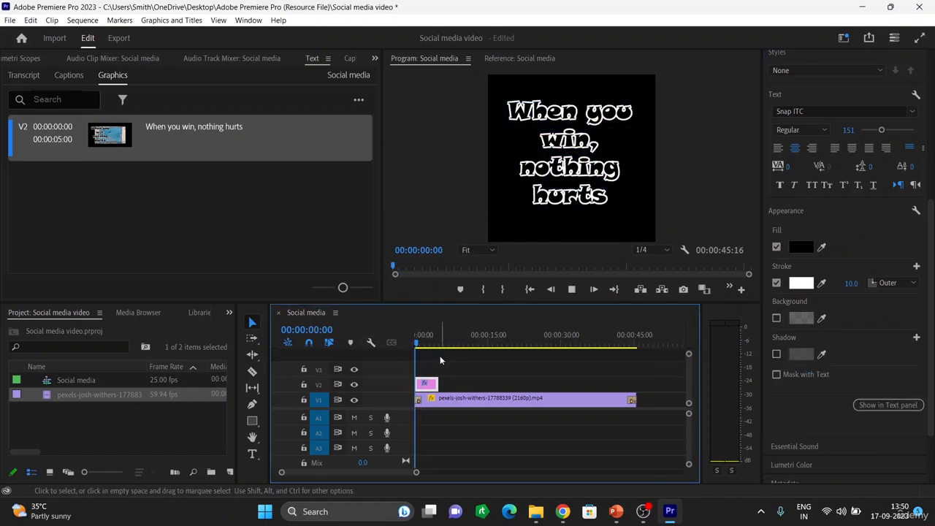
Extend the caption clip on the timeline to about 11 seconds long
key(space)
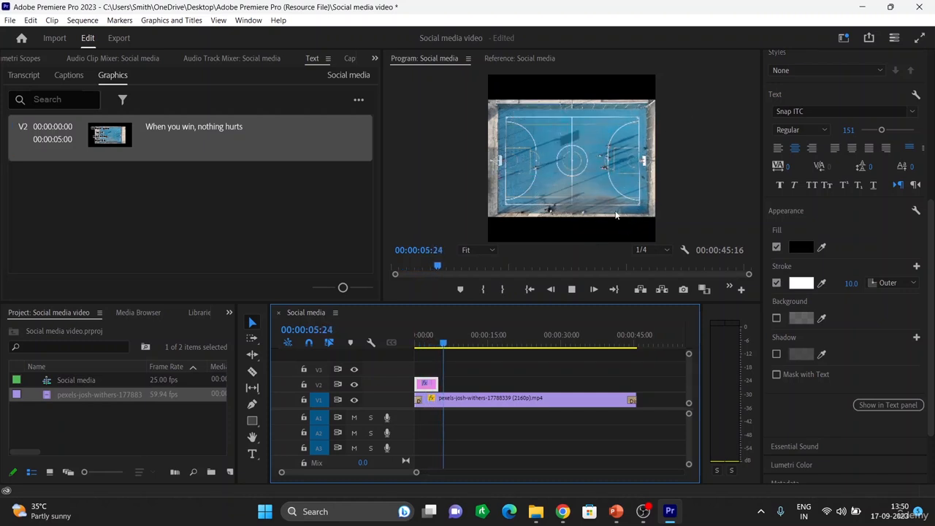
key(space)
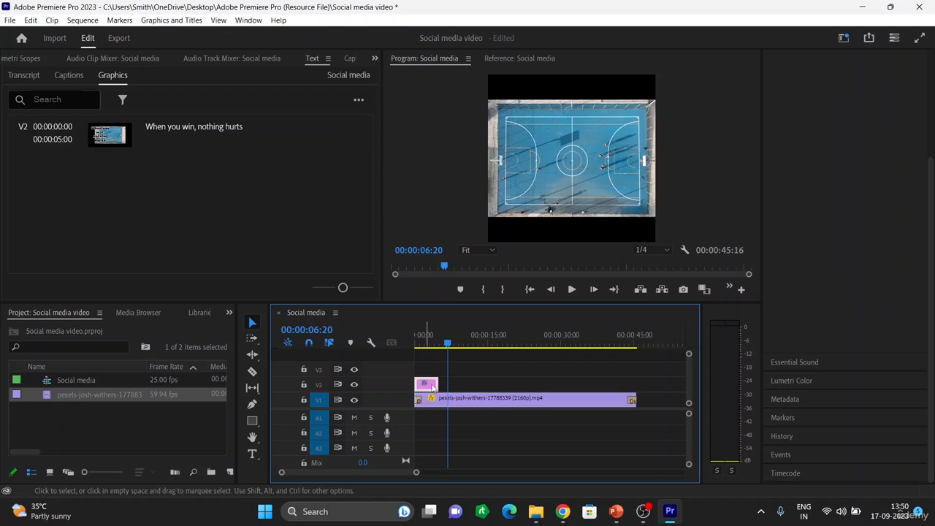
click(431, 384)
drag(437, 384, 467, 384)
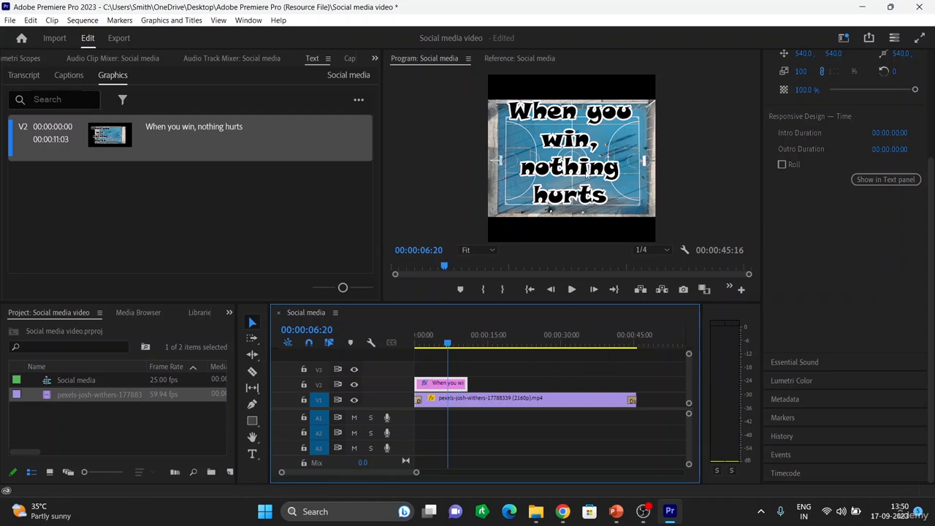
Lower the caption's opacity to 82.6%
click(585, 169)
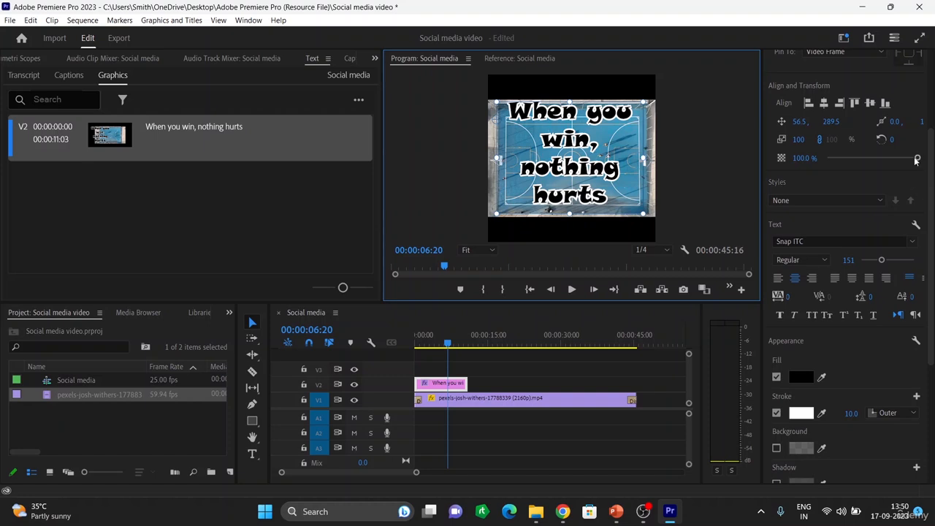
mouse_move(917, 161)
mouse_down()
mouse_move(871, 157)
mouse_move(904, 158)
mouse_move(900, 167)
mouse_up()
scroll(868, 155, up, 2)
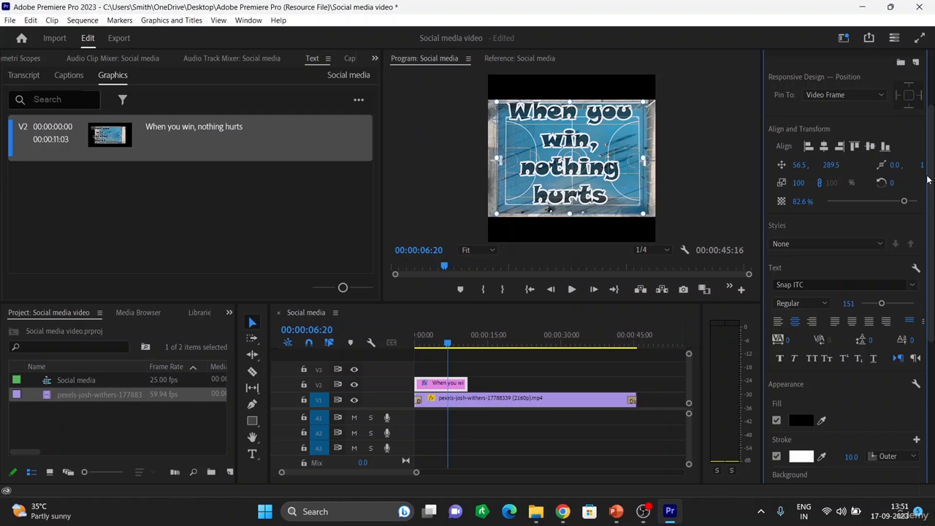
click(601, 206)
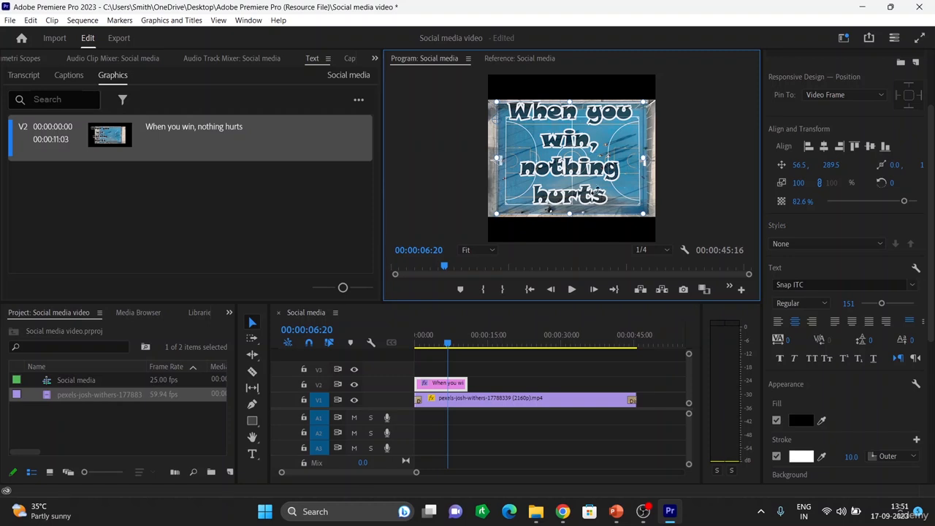
Select the word "hurts" in the caption and set its fill colour to 9A3535
click(252, 453)
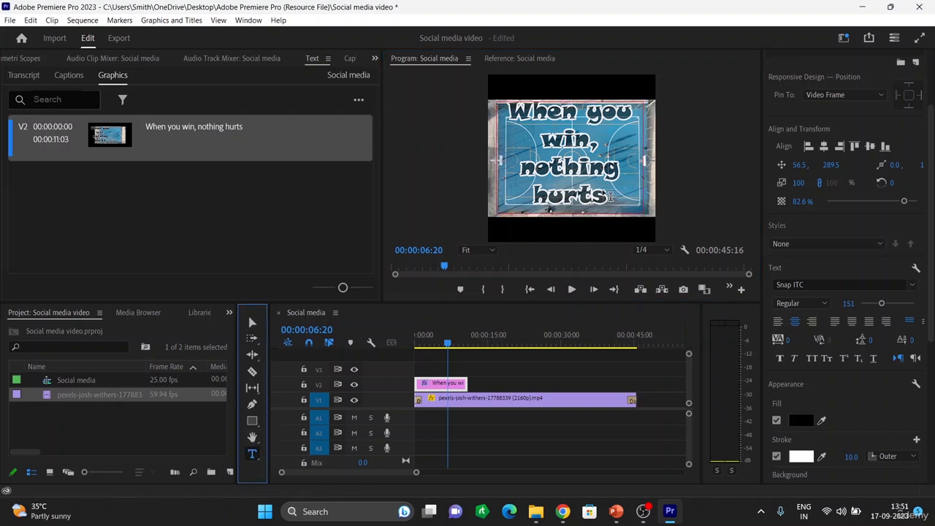
drag(608, 199, 532, 184)
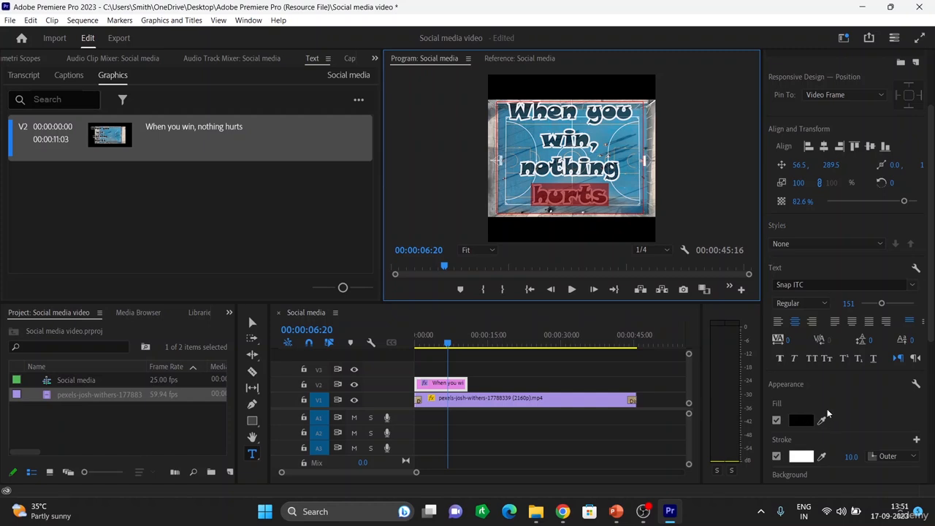
click(800, 420)
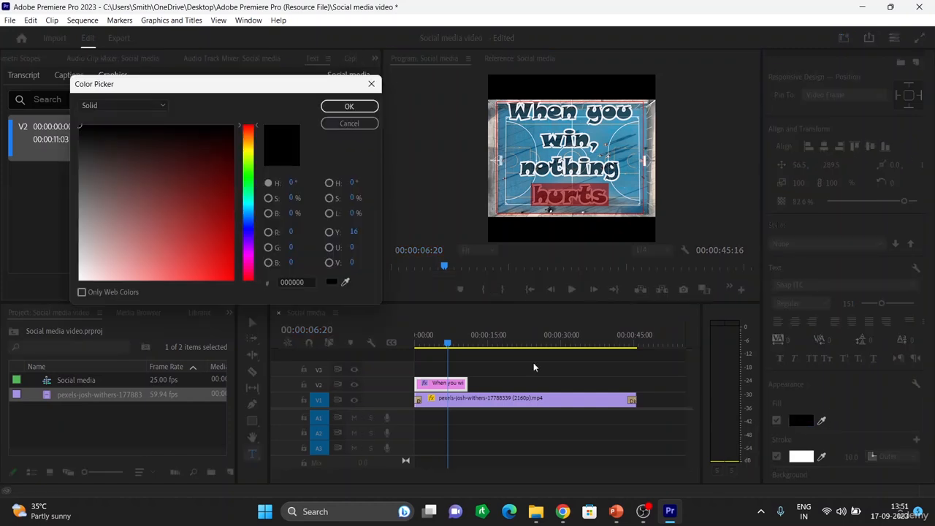
click(180, 216)
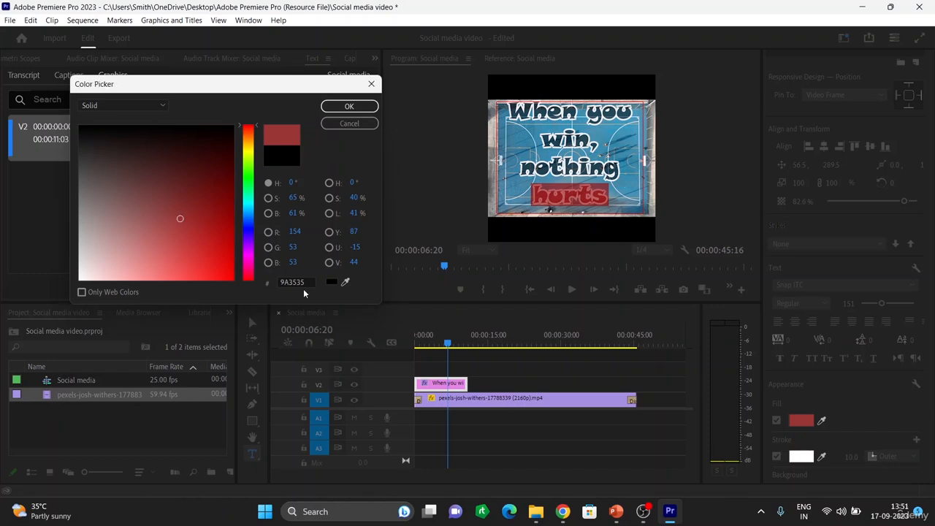
click(349, 106)
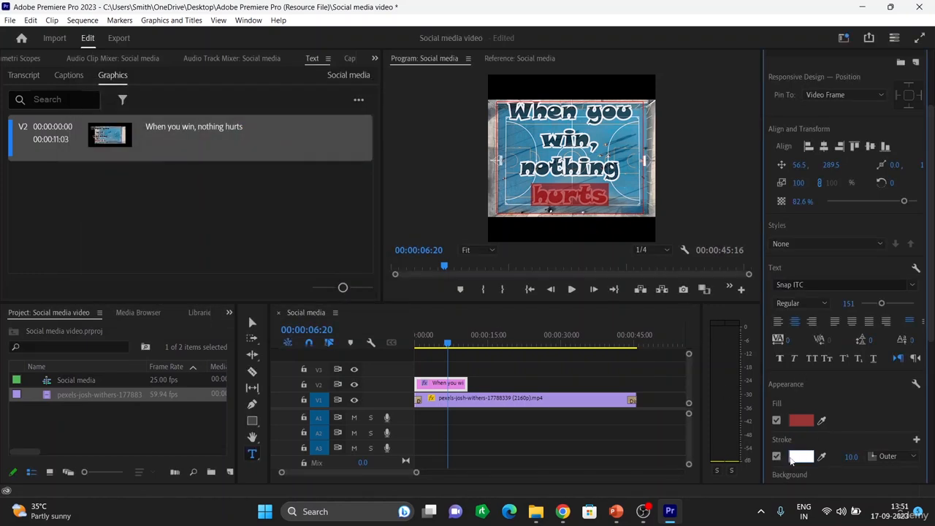
click(801, 458)
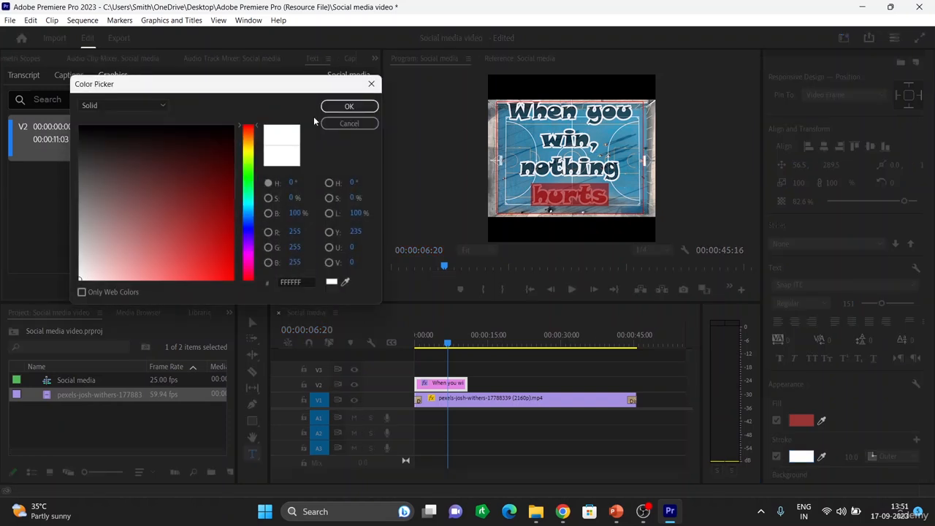
click(348, 106)
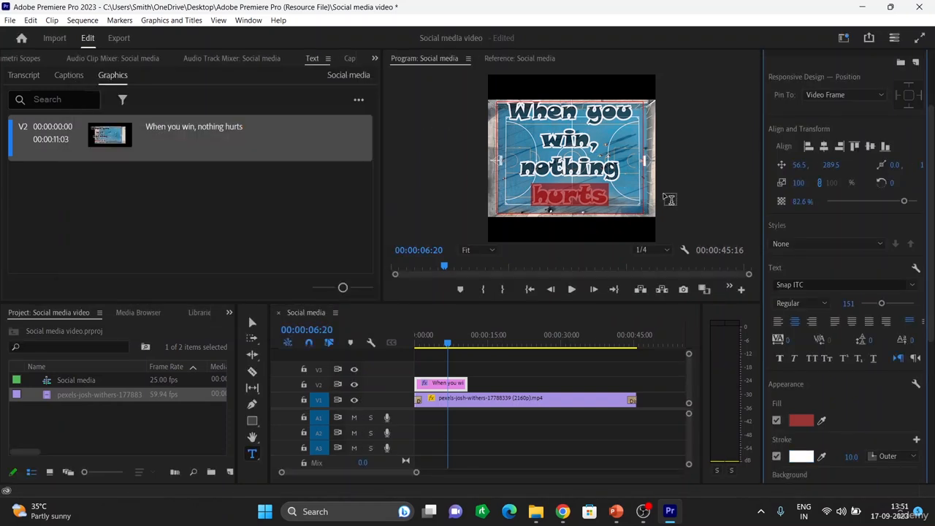
key(BackSpace)
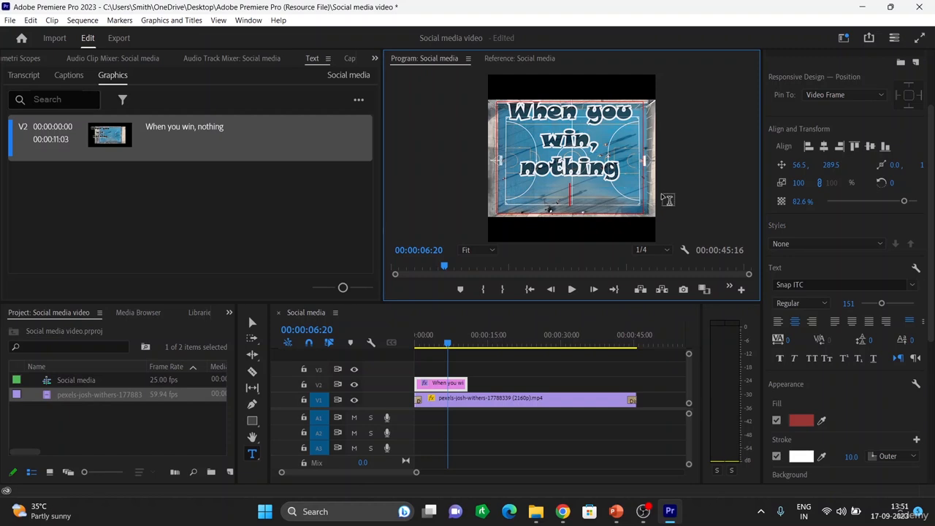
key(ctrl+z)
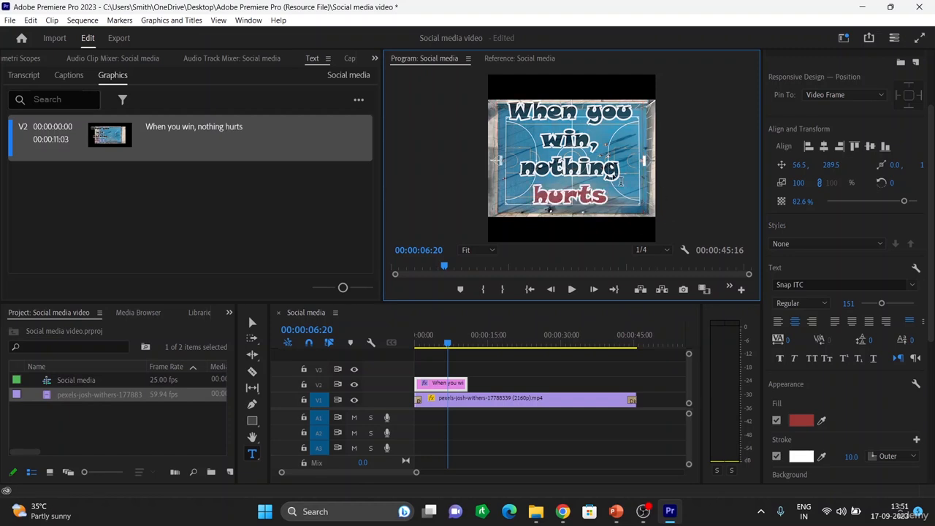
click(682, 162)
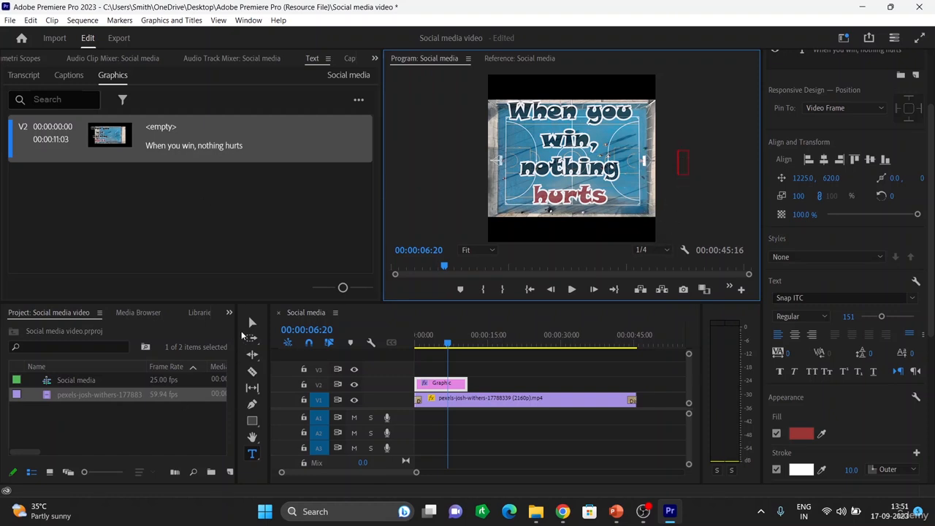
click(252, 322)
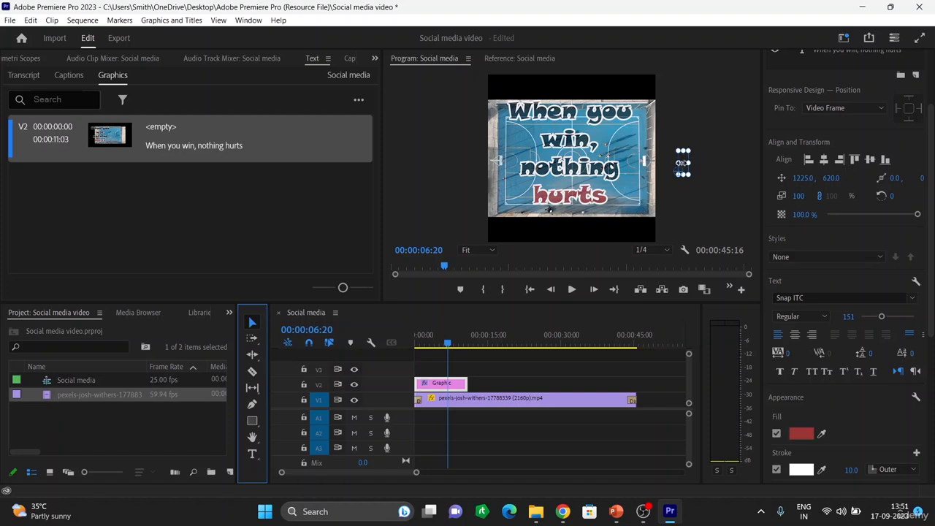
right_click(685, 174)
click(703, 199)
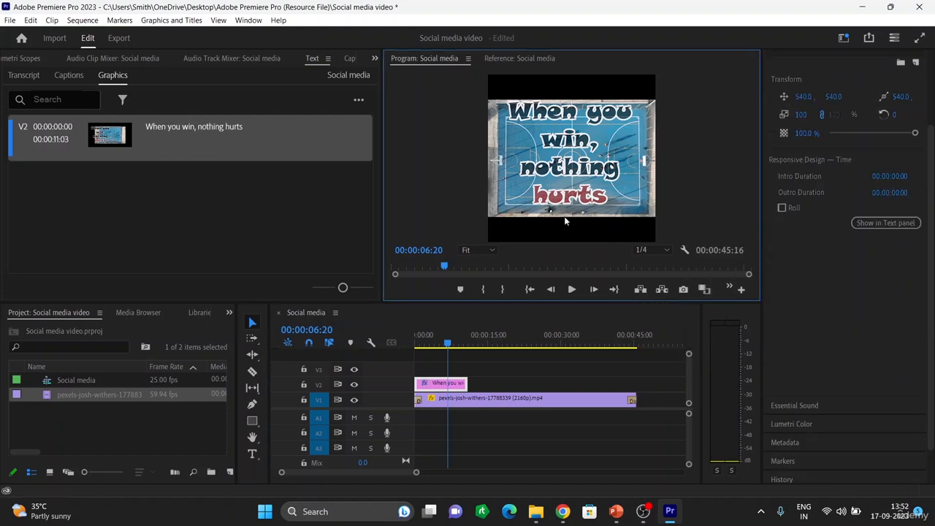
Play the sequence from the start to review the recoloured caption
click(233, 218)
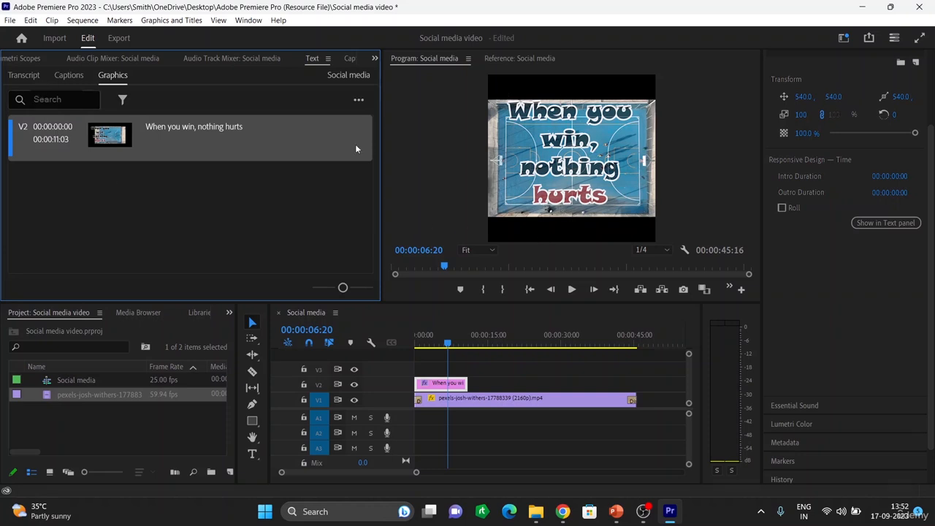
drag(382, 157, 355, 157)
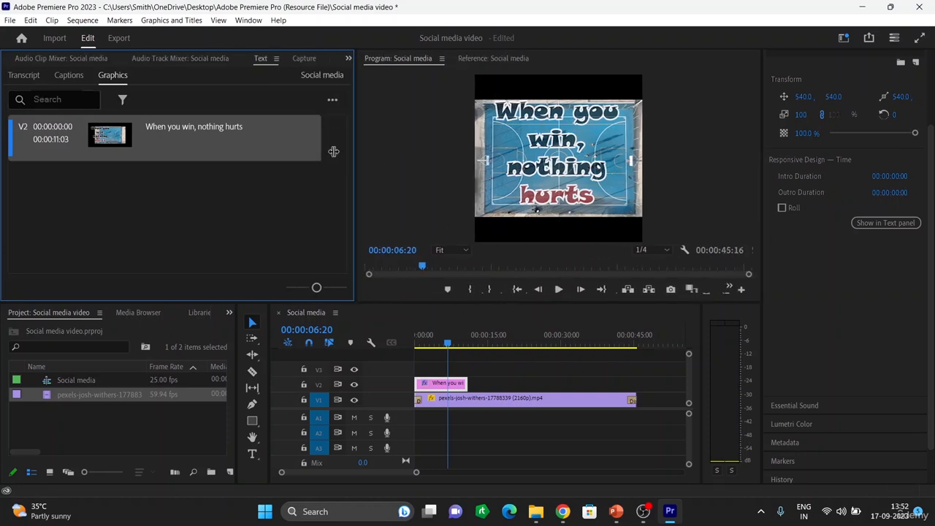
click(410, 341)
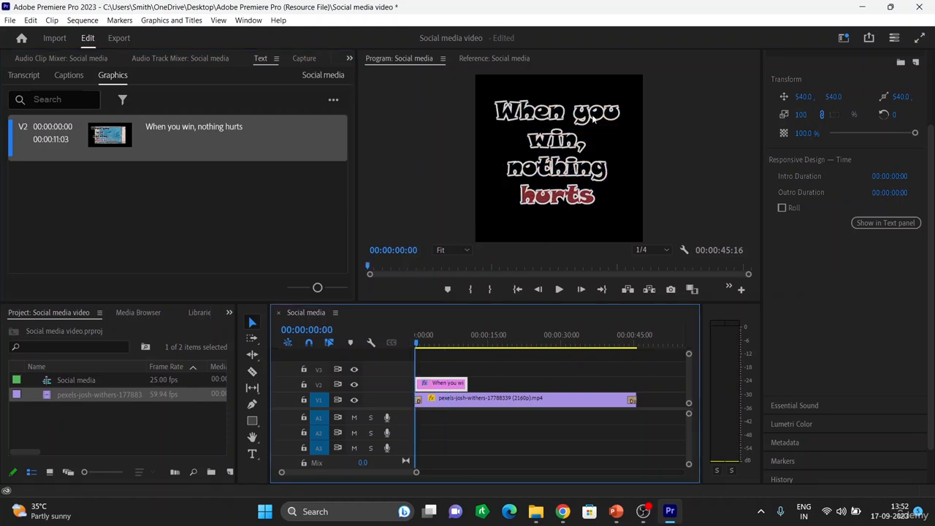
key(space)
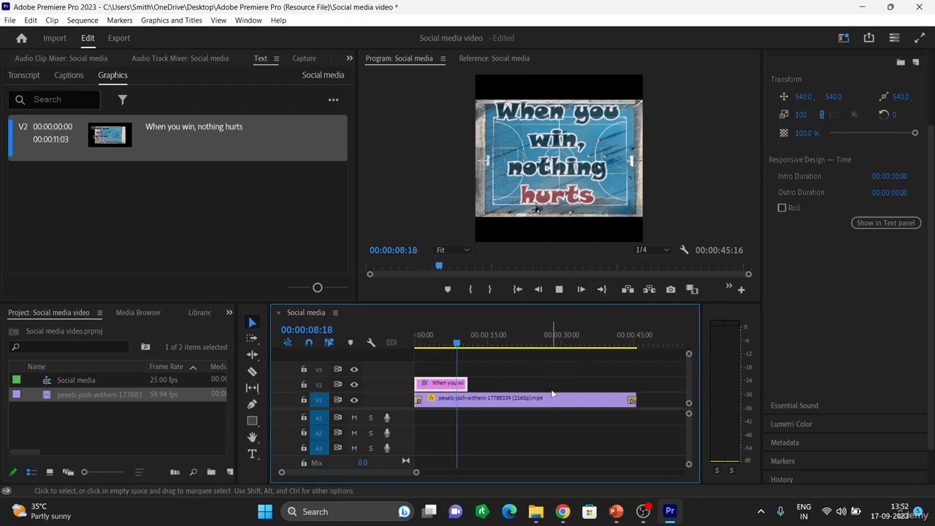
key(space)
Open the Effect Controls for the caption clip
click(479, 429)
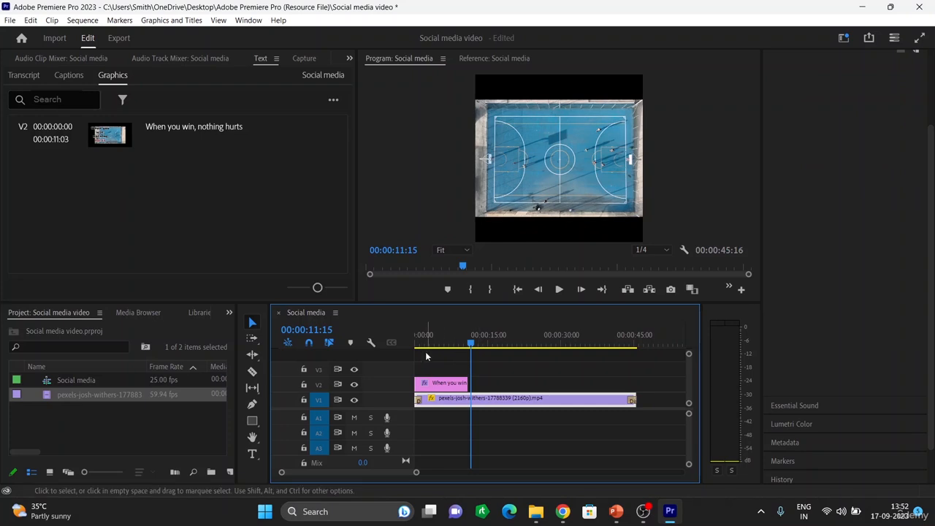
click(441, 383)
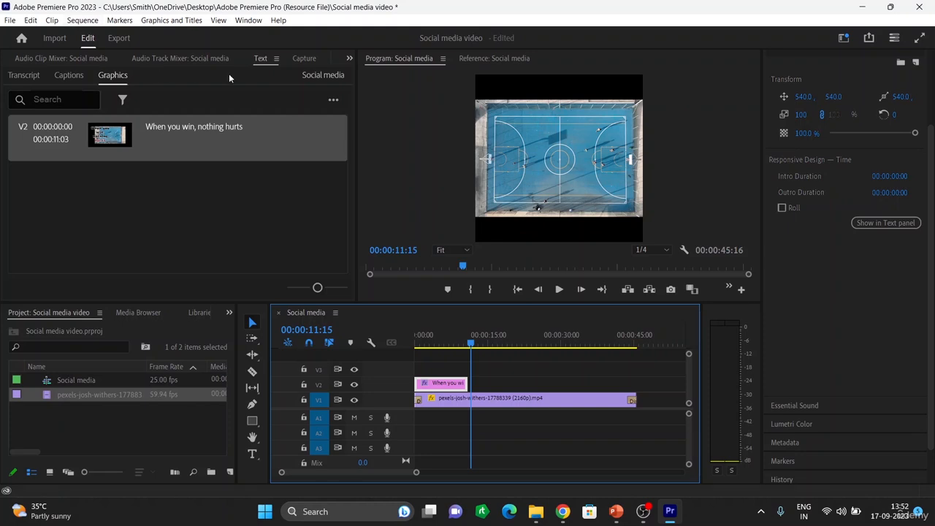
click(276, 58)
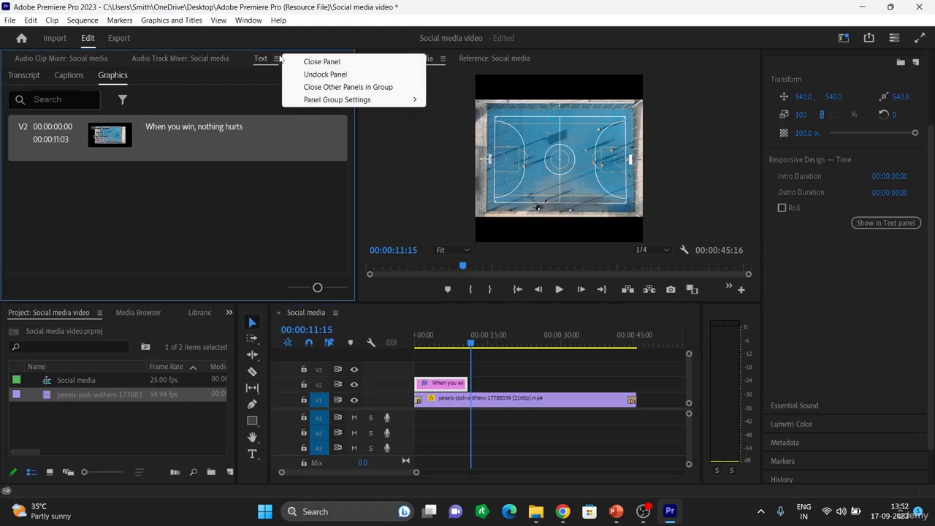
click(236, 130)
click(349, 59)
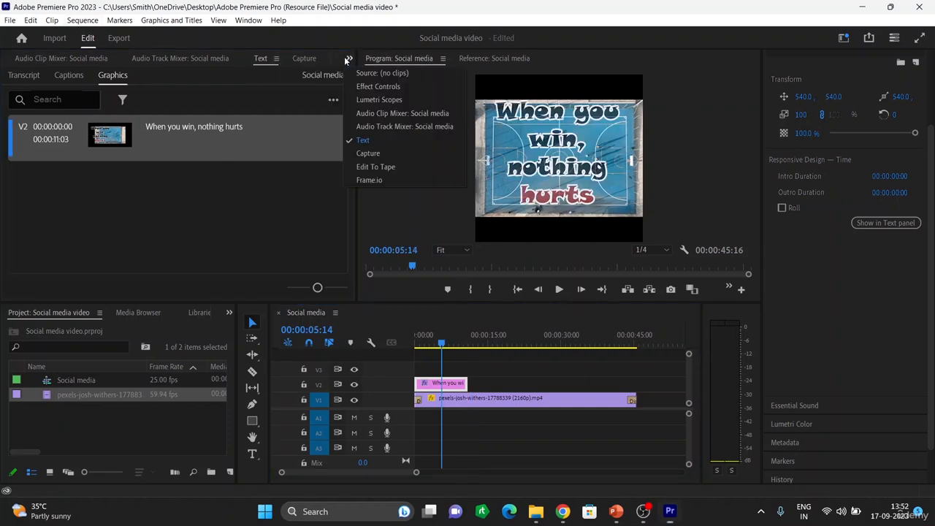
click(377, 87)
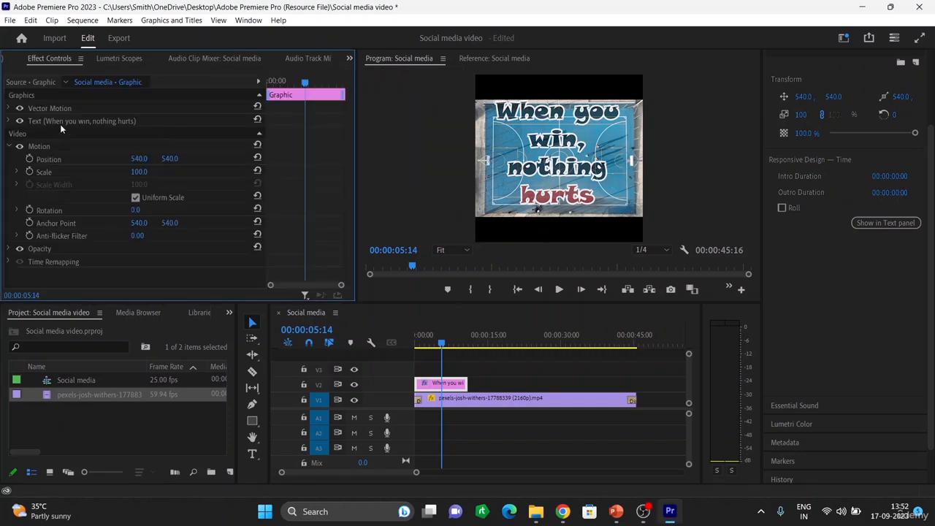
click(124, 56)
click(65, 57)
click(110, 59)
click(66, 57)
scroll(809, 106, up, 2)
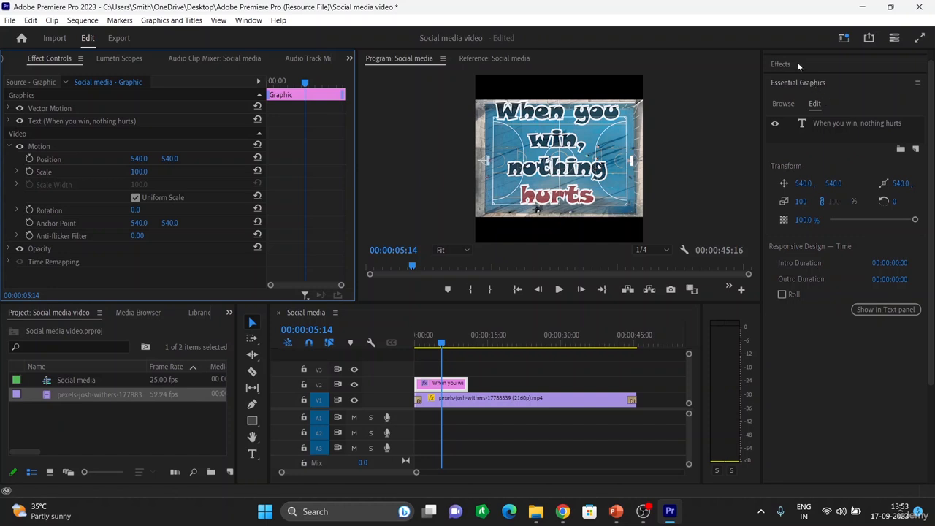
Apply Dip to White transitions to the start and end of the caption clip
click(781, 61)
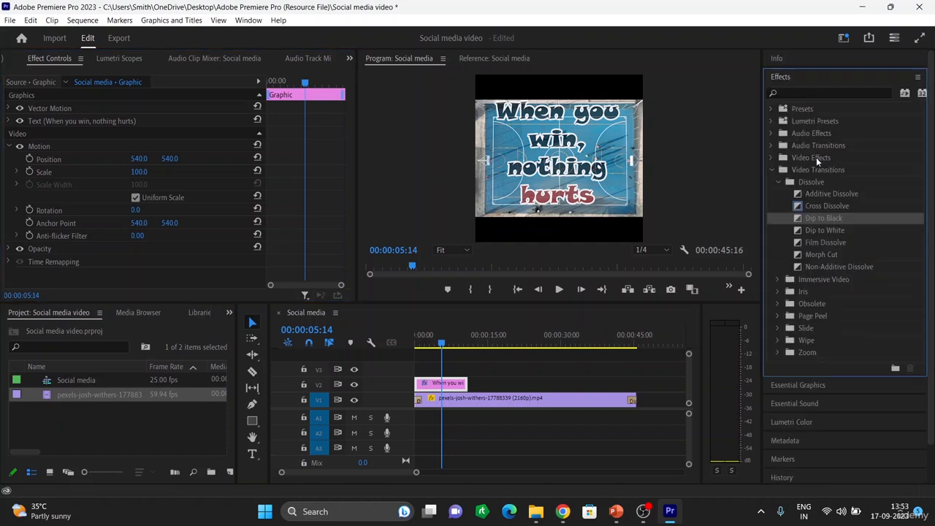
click(813, 158)
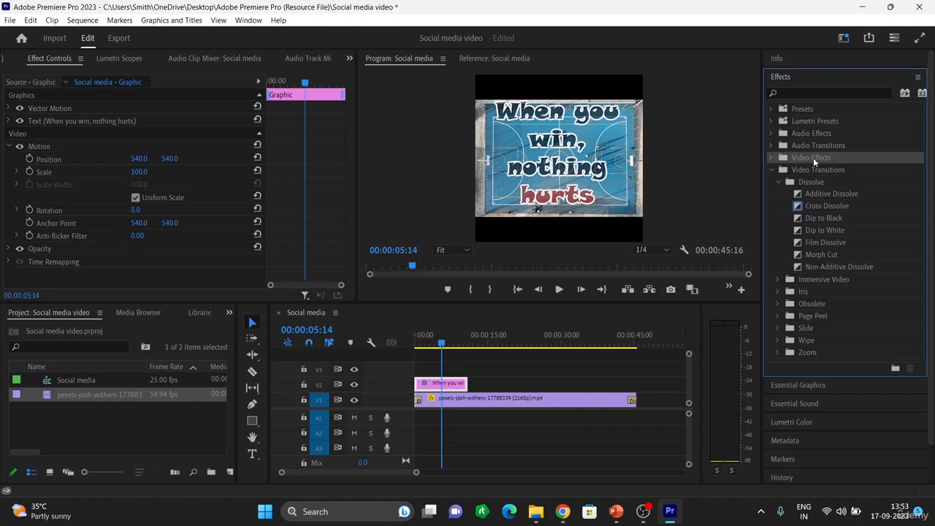
click(811, 169)
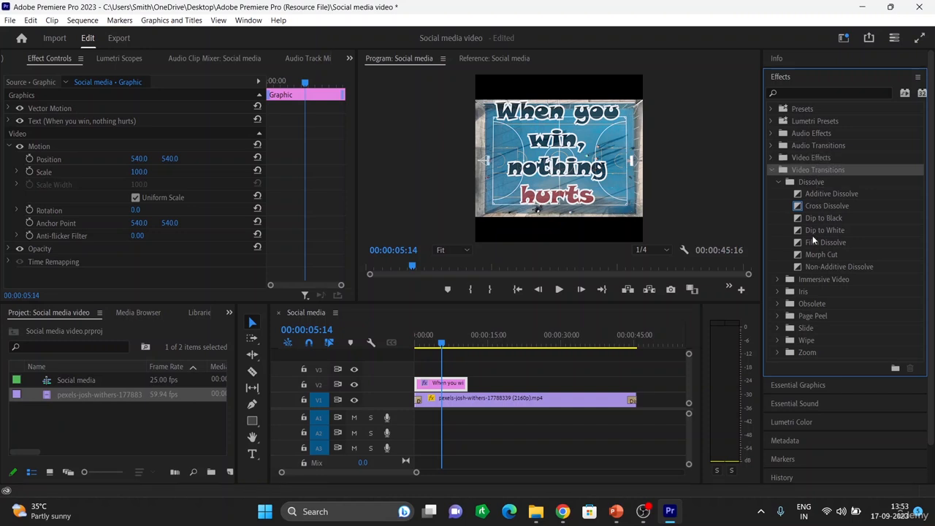
click(817, 229)
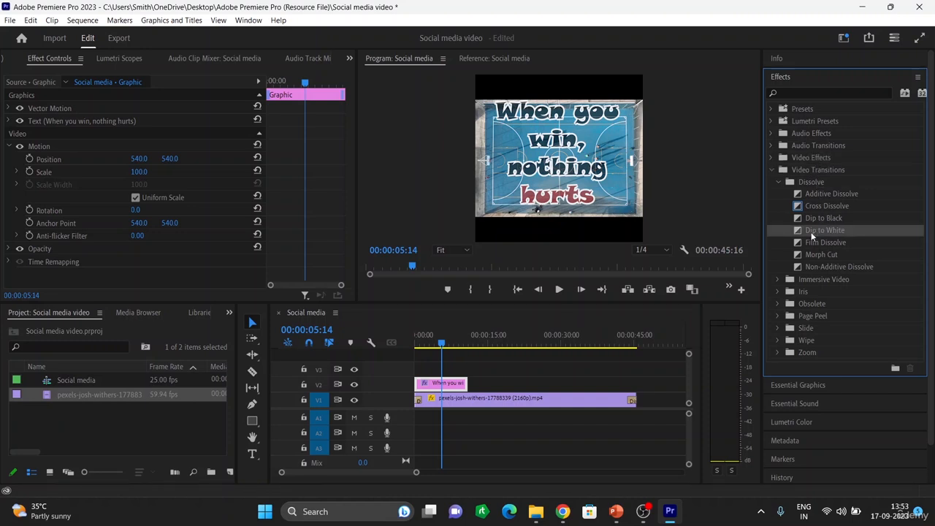
mouse_move(808, 233)
mouse_down()
mouse_move(815, 226)
mouse_move(453, 362)
mouse_move(420, 394)
mouse_up()
mouse_move(820, 244)
mouse_down()
mouse_move(640, 367)
mouse_move(482, 395)
mouse_move(465, 385)
mouse_up()
mouse_move(816, 229)
mouse_down()
mouse_move(644, 309)
mouse_move(425, 385)
mouse_up()
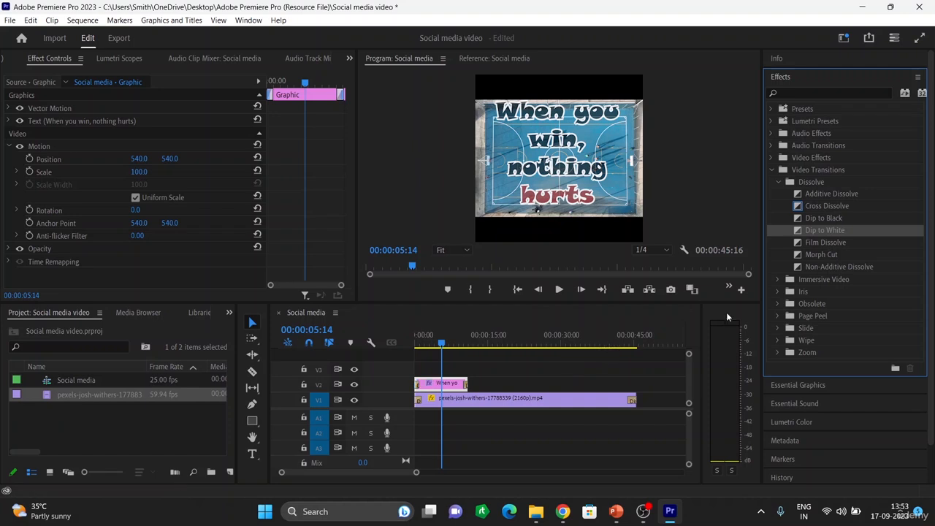
Play the sequence from the start to preview the caption transitions
drag(441, 352, 396, 348)
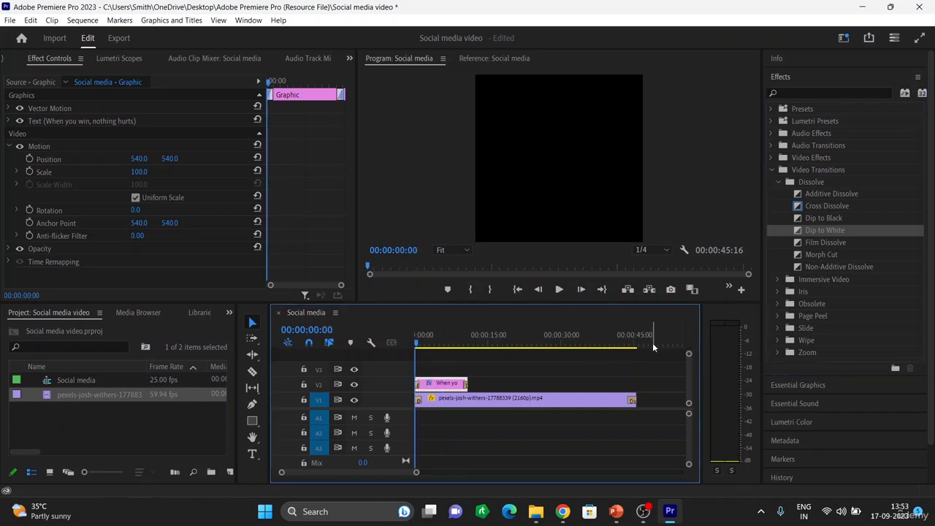
key(space)
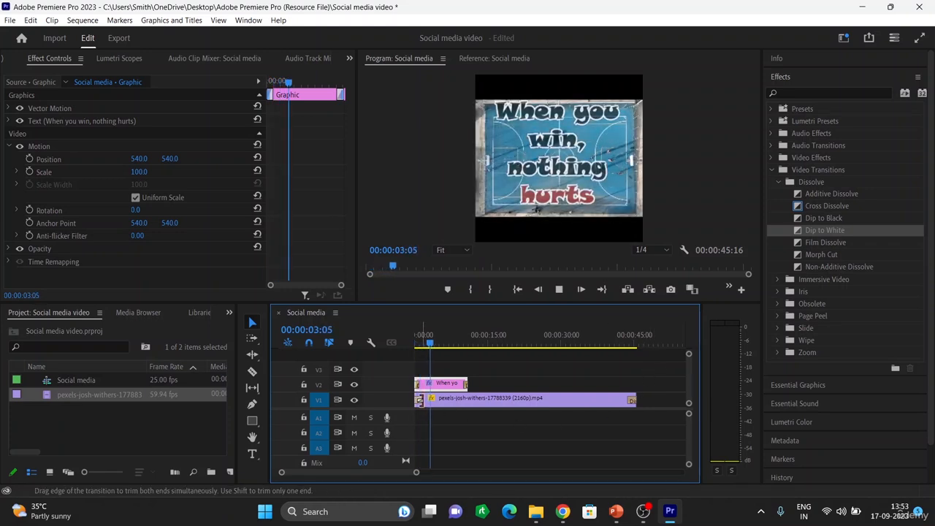
Remove the Dip to Black transition from the start of the background video clip
key(space)
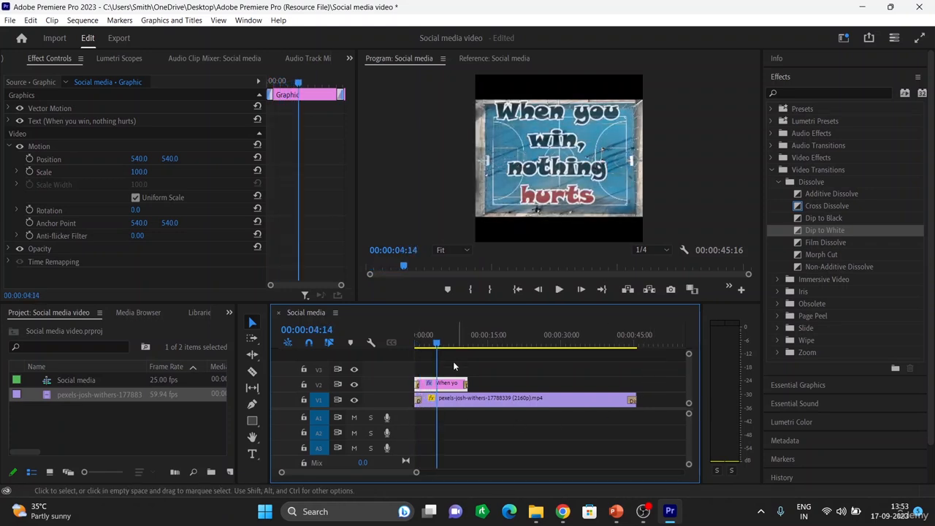
click(419, 403)
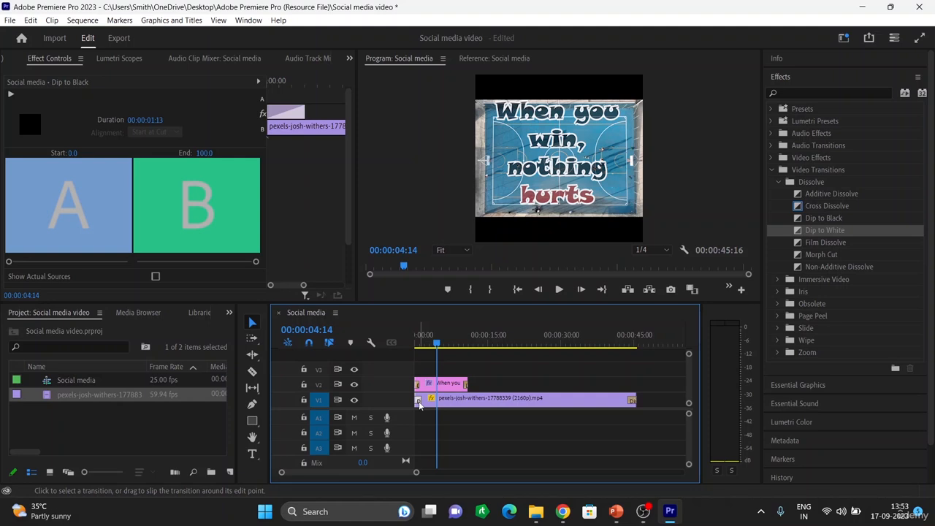
key(Delete)
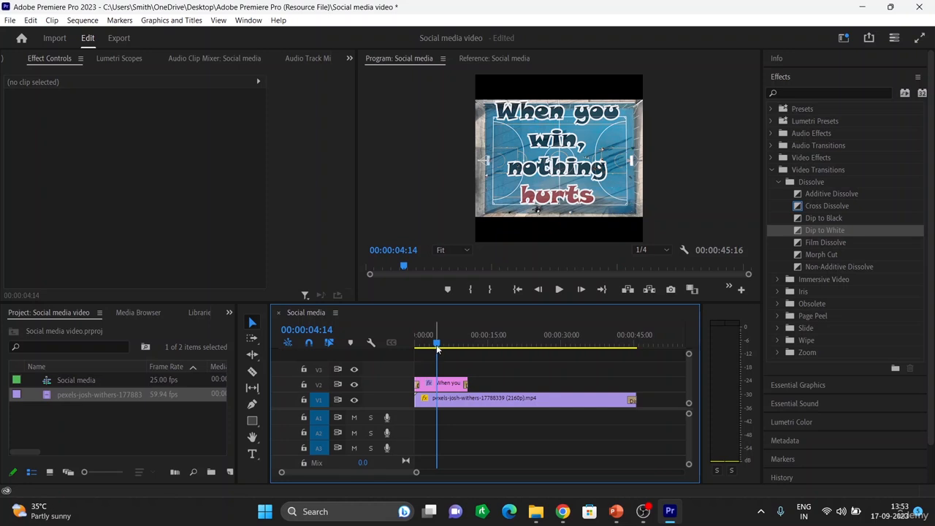
Play the sequence from the start and scrub to its end to review the opening and closing transitions
drag(437, 344, 403, 347)
key(space)
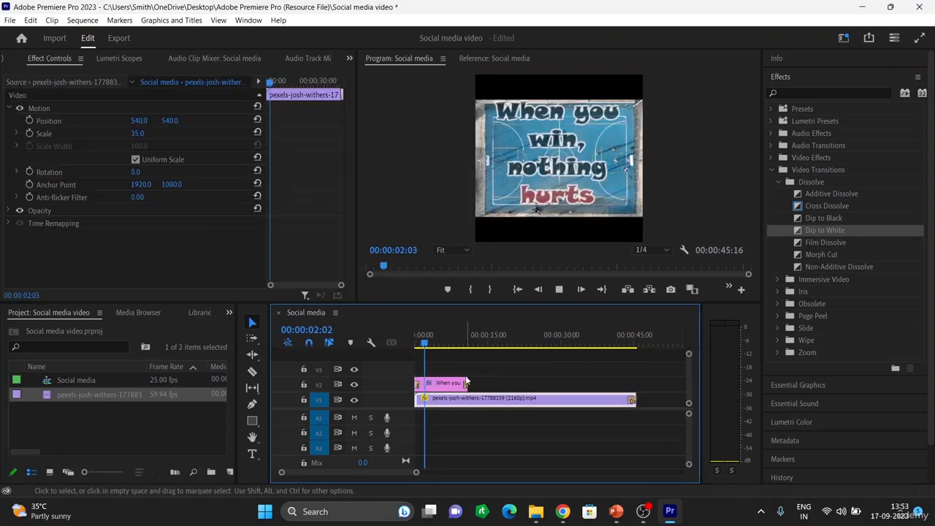
drag(436, 351, 455, 352)
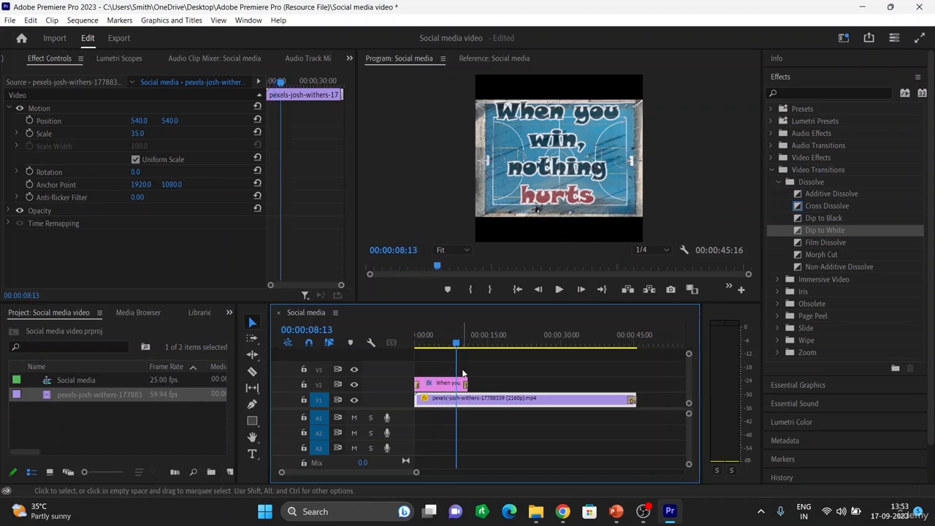
key(space)
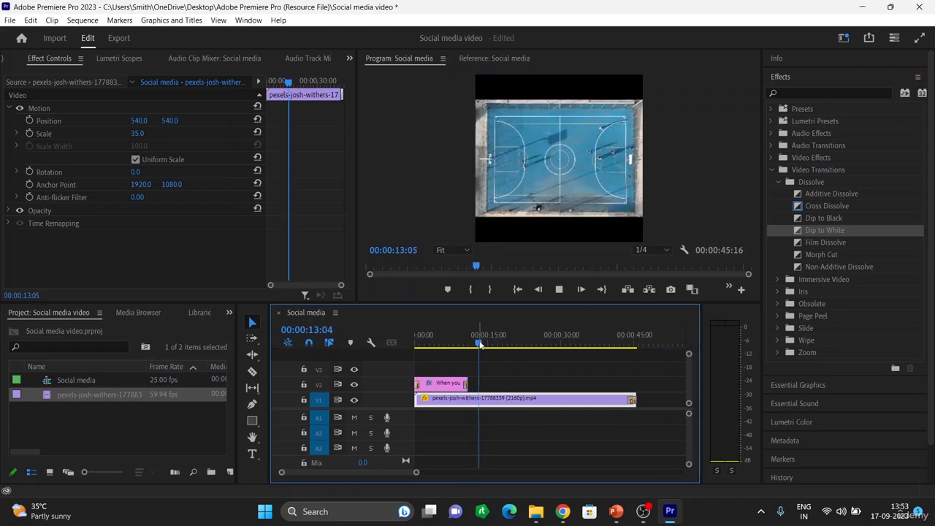
drag(641, 344, 620, 356)
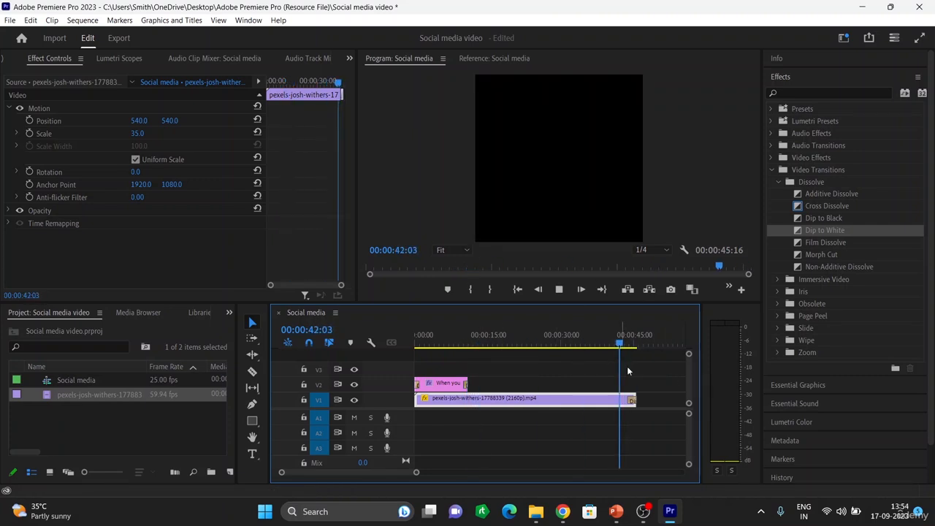